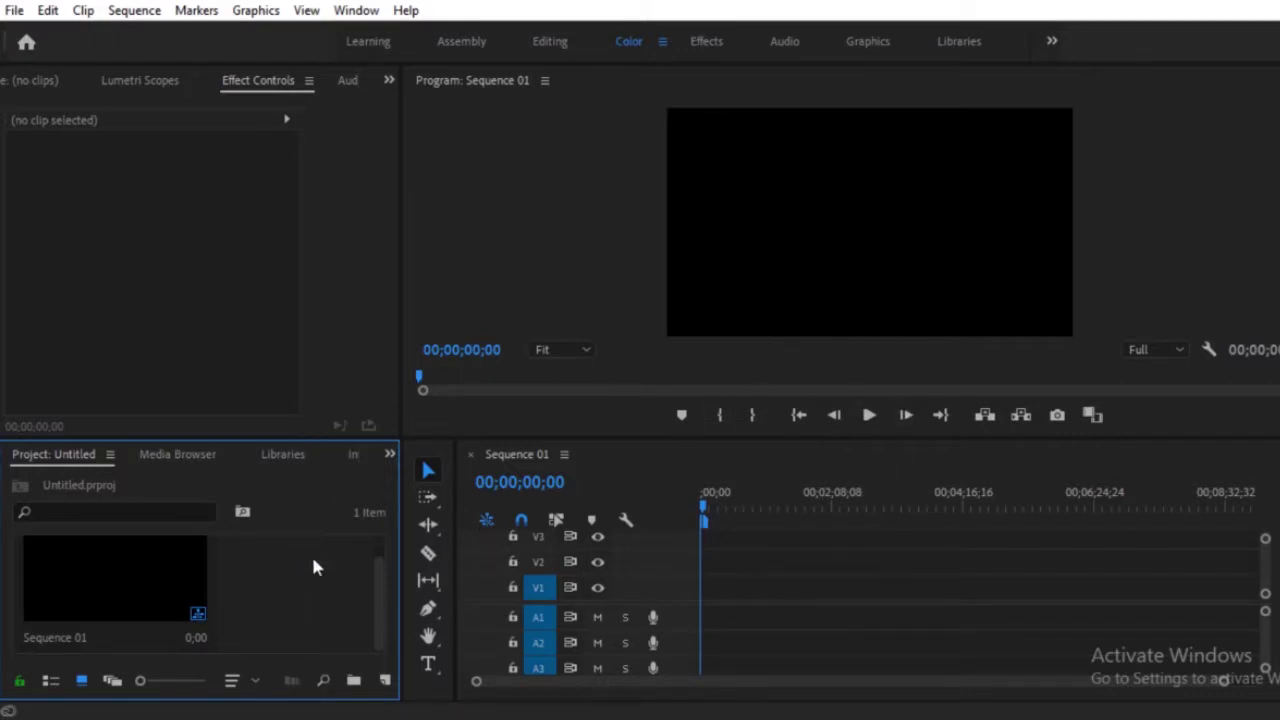
Step: Import the wooden Christmas background 14.jpg and place it on track V1 of Sequence 01
double_click(259, 578)
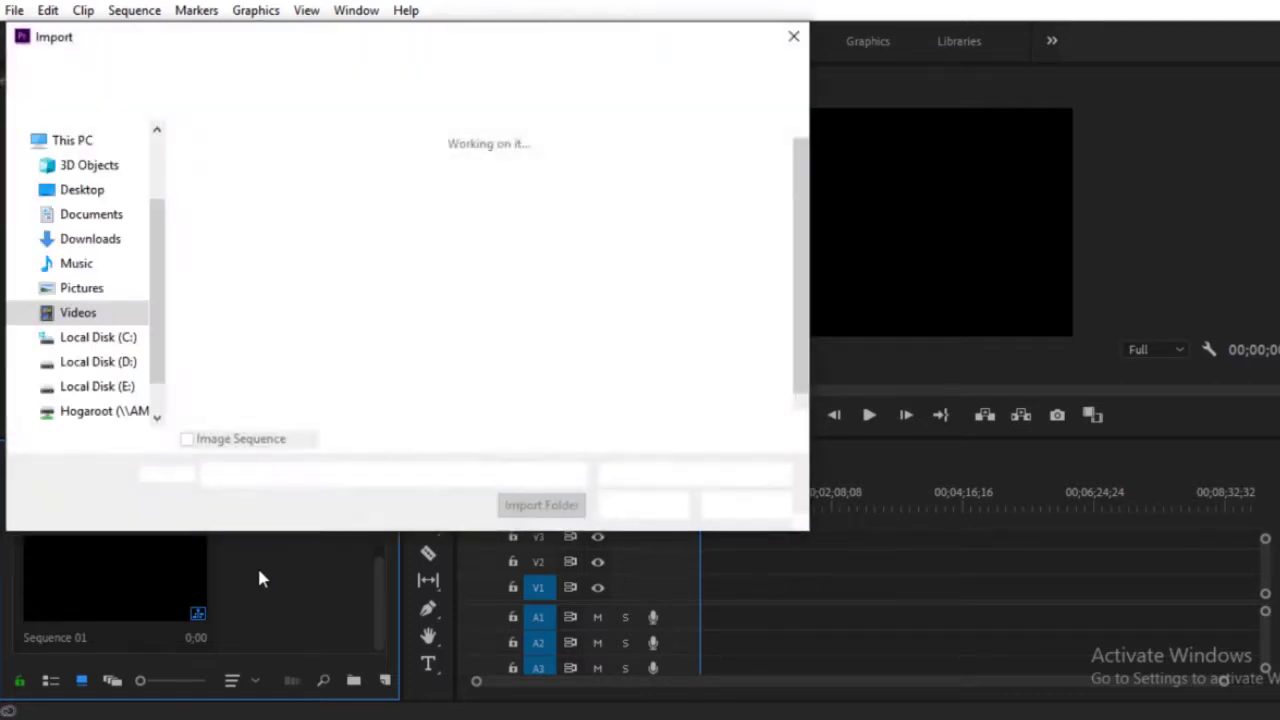
left_click(643, 507)
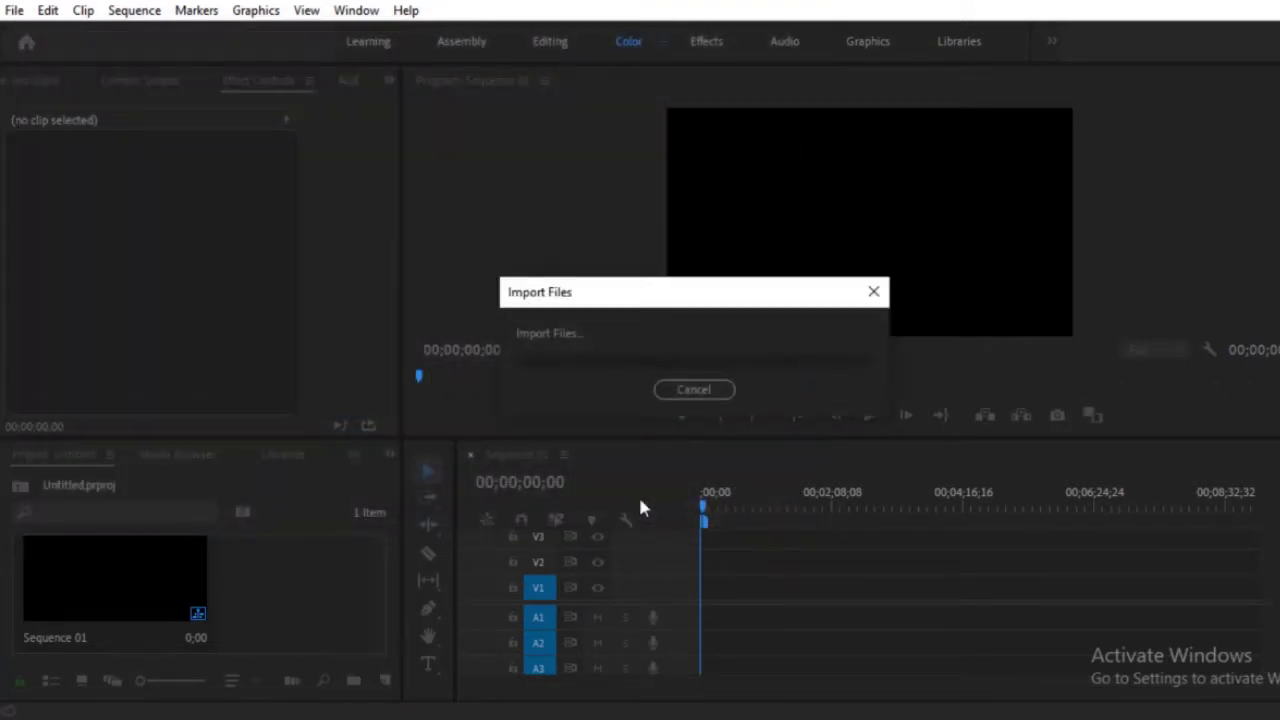
left_click_drag(288, 578, 738, 588)
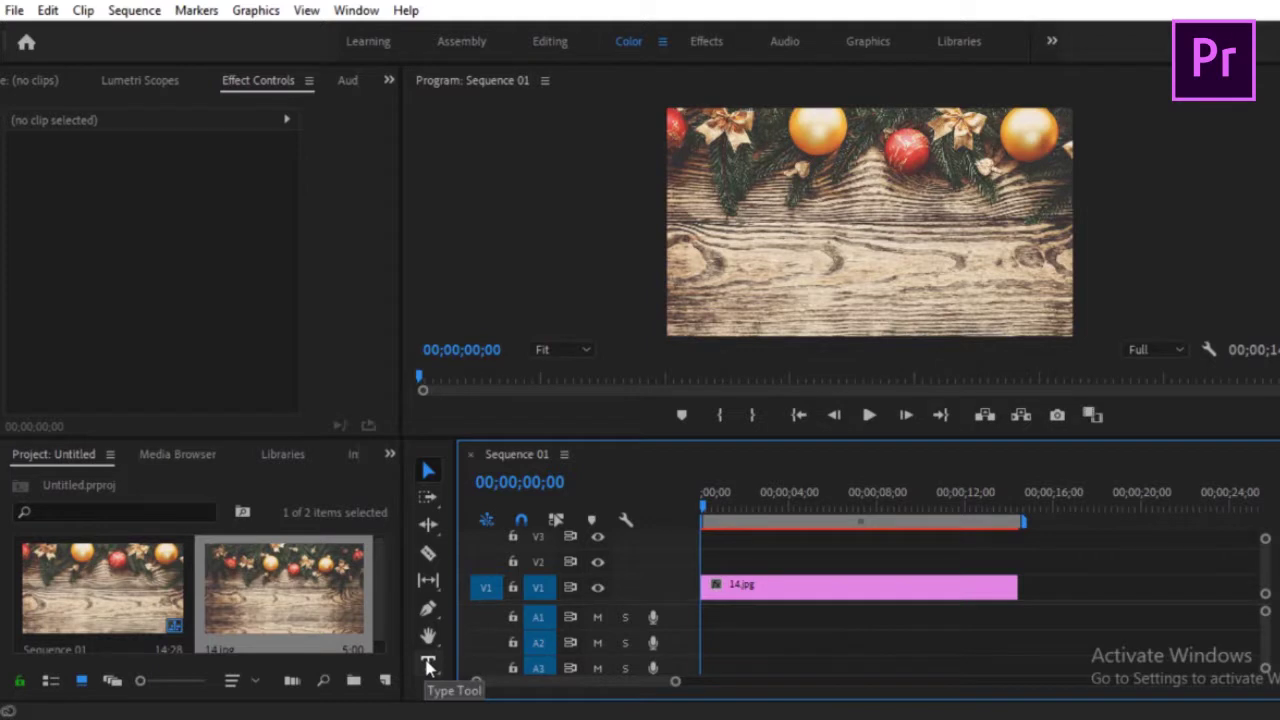
Step: Create a title reading 'Text Titel Tutorial' on the Program Monitor frame with the Type Tool
left_click(428, 666)
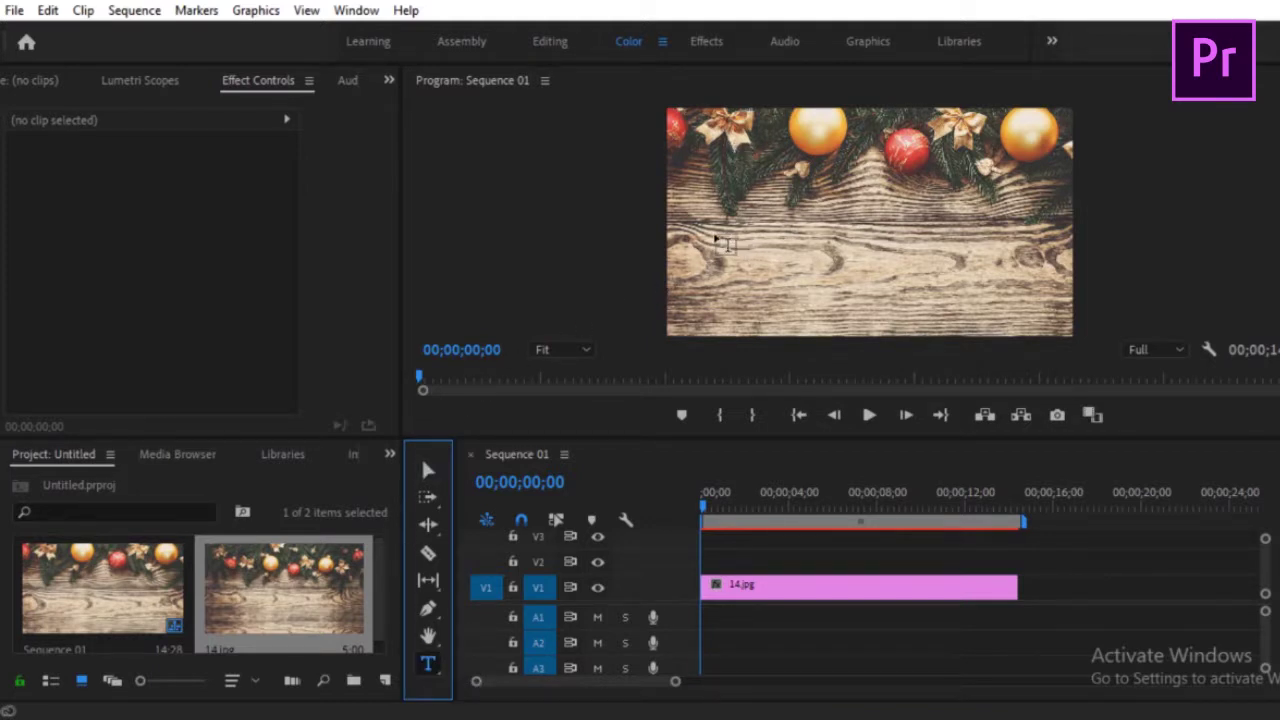
left_click(722, 246)
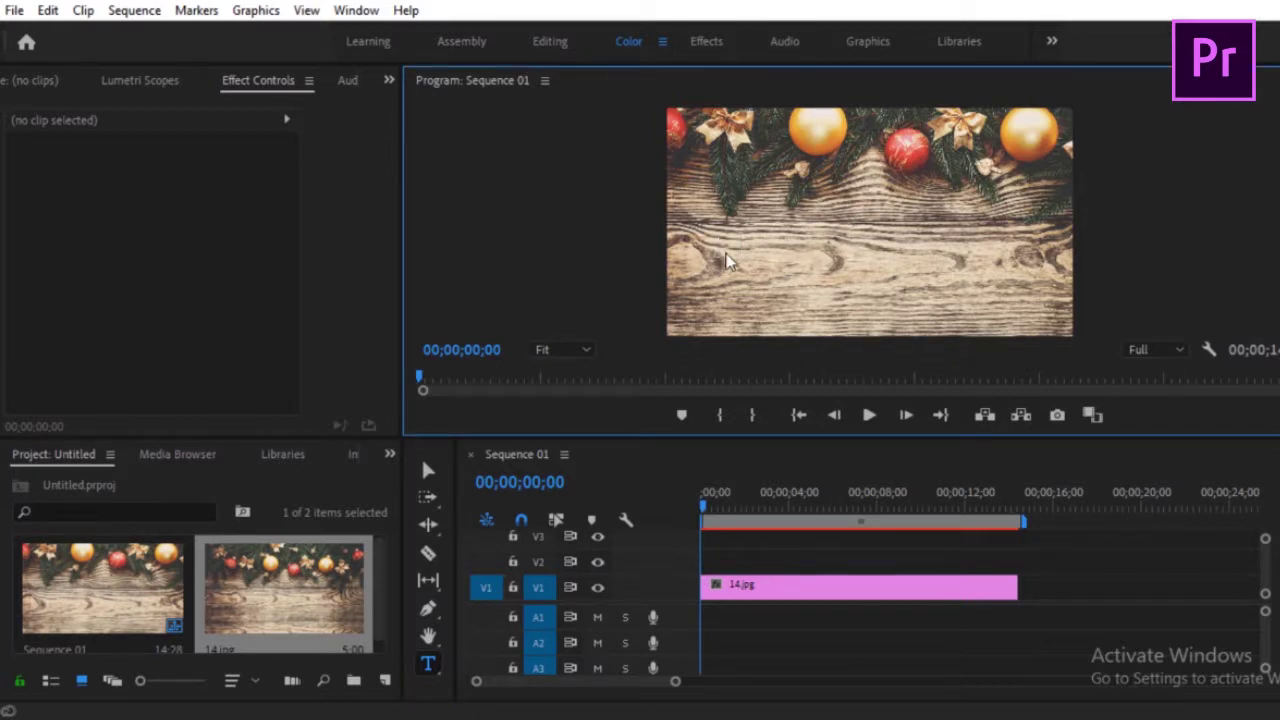
left_click(720, 242)
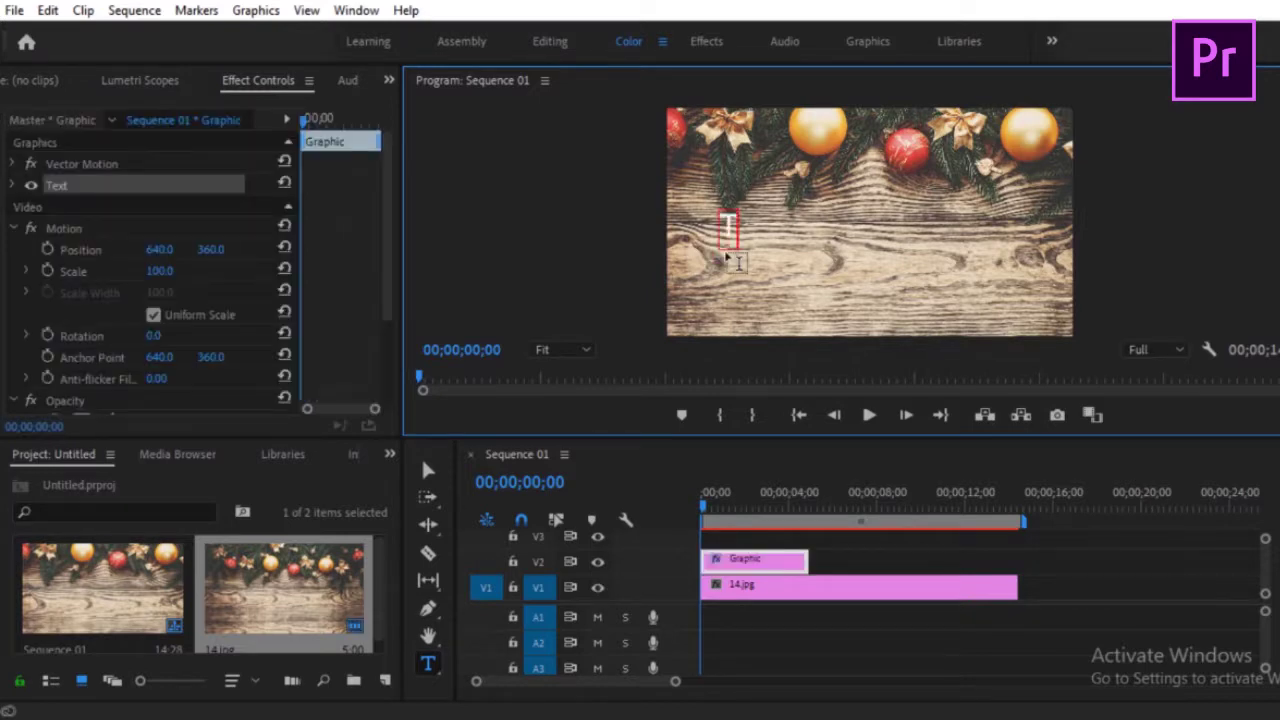
type("Text Titel")
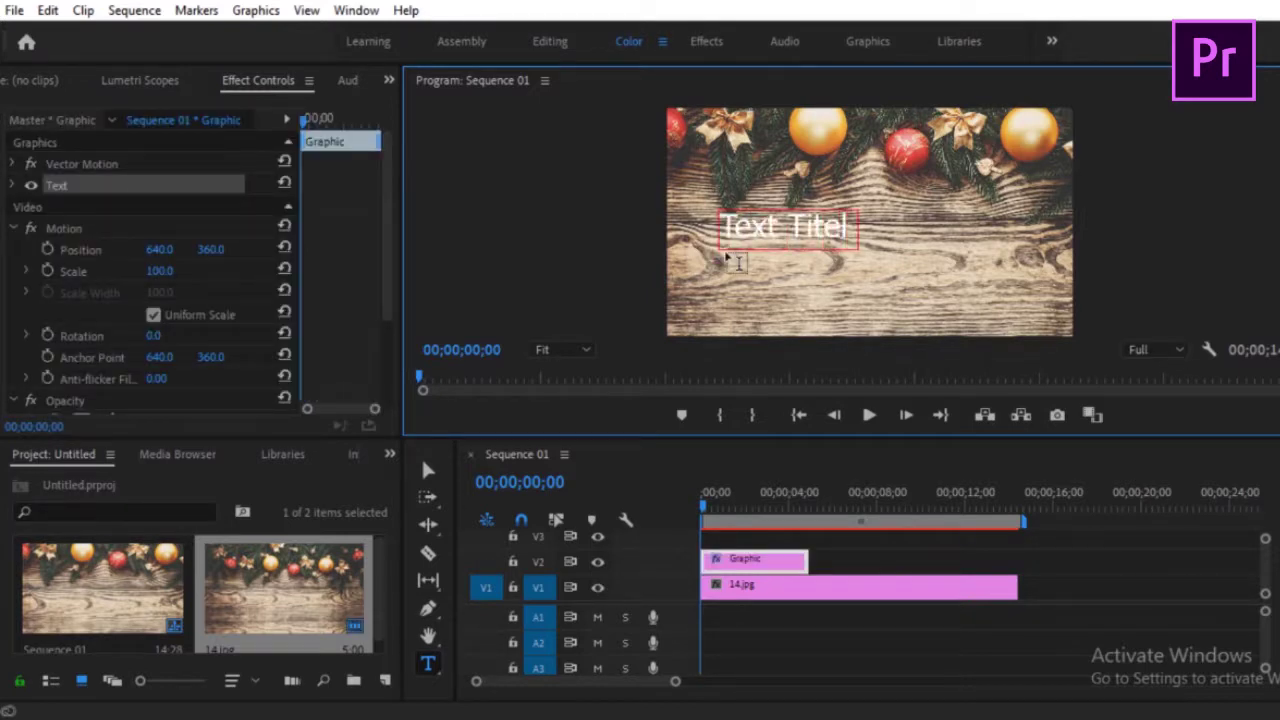
type(" Tutorial")
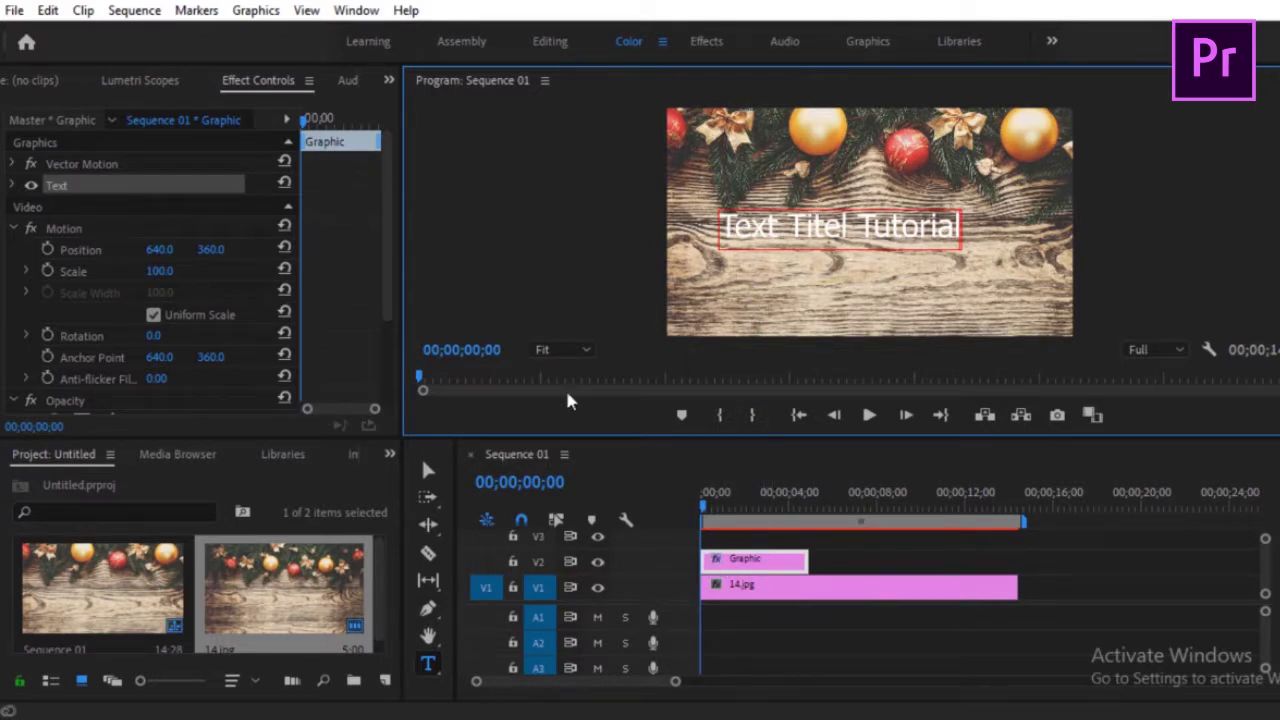
key("Escape")
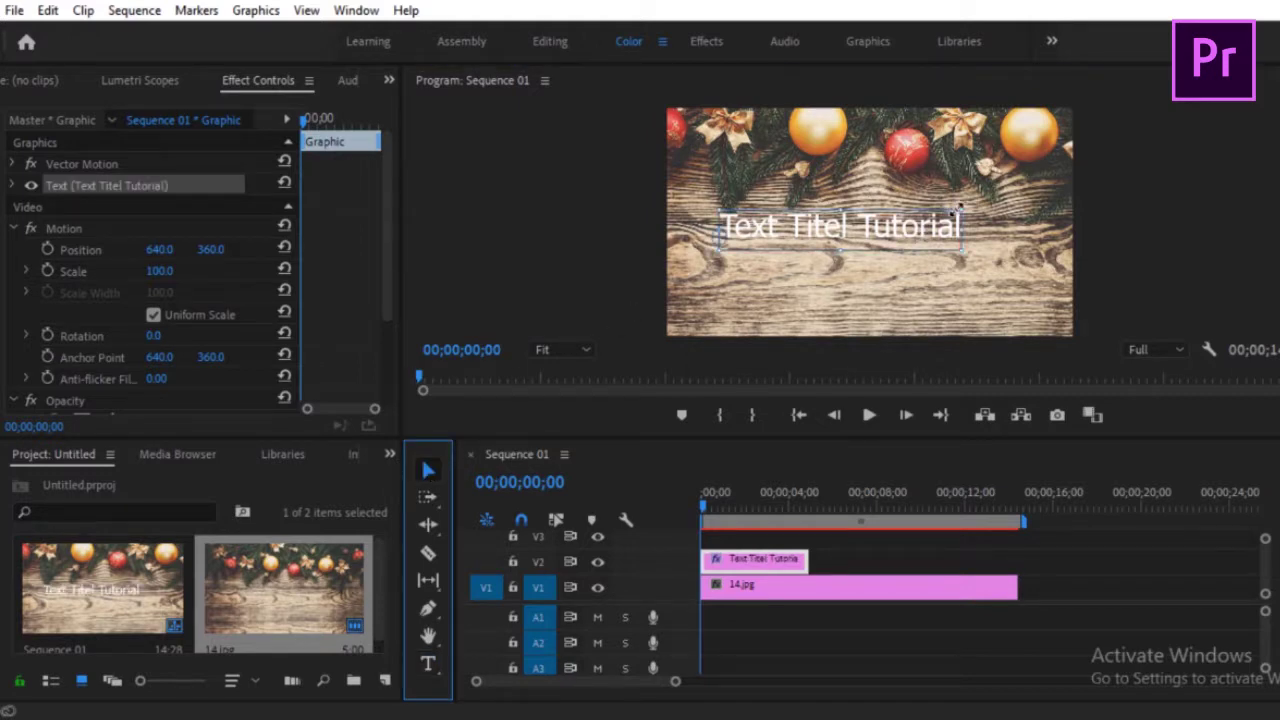
Step: Scale up the title text and set its font to Tahoma Bold after trying Showcard Gothic
mouse_move(960, 212)
left_mouse_down()
mouse_move(978, 196)
mouse_move(940, 252)
left_mouse_up()
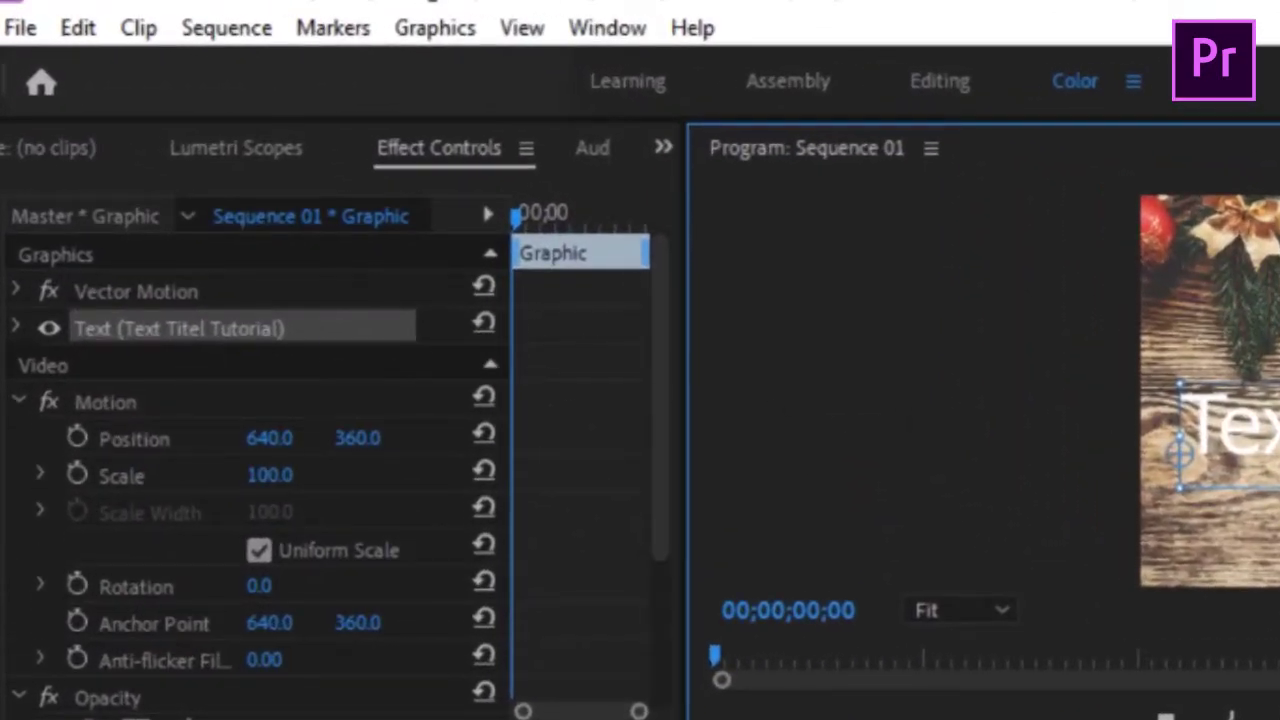
left_click(18, 329)
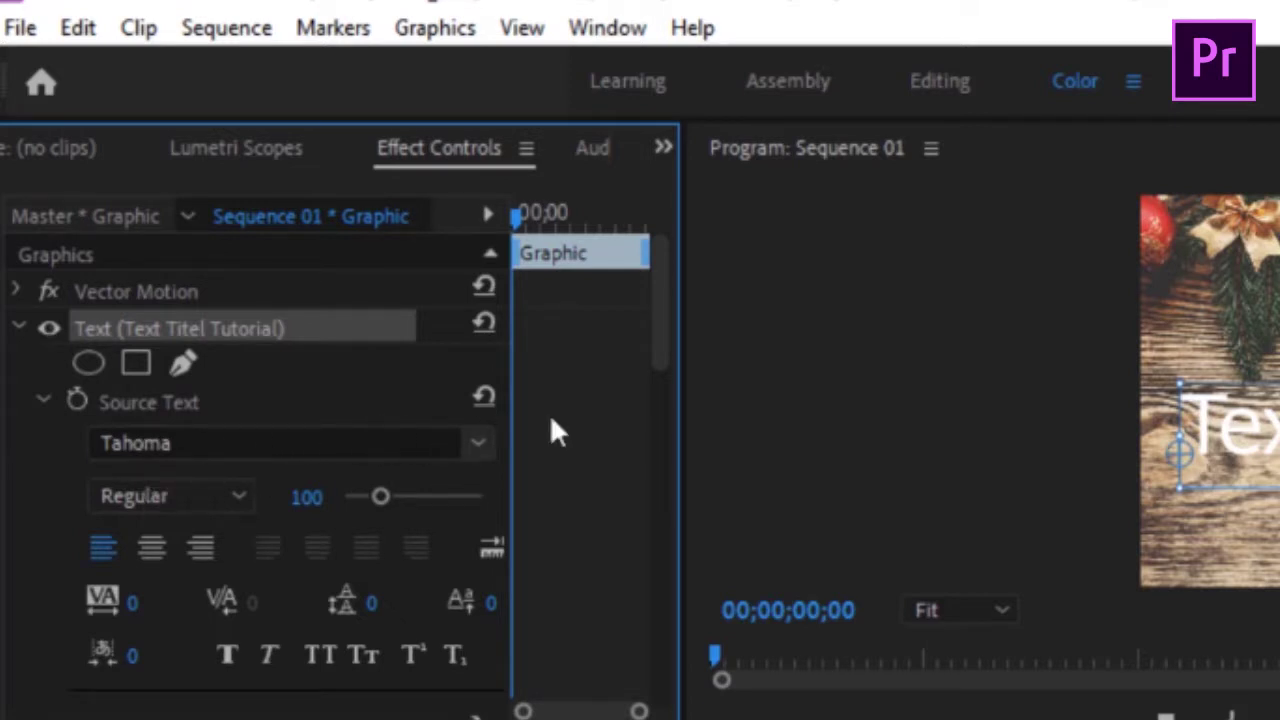
left_click(474, 444)
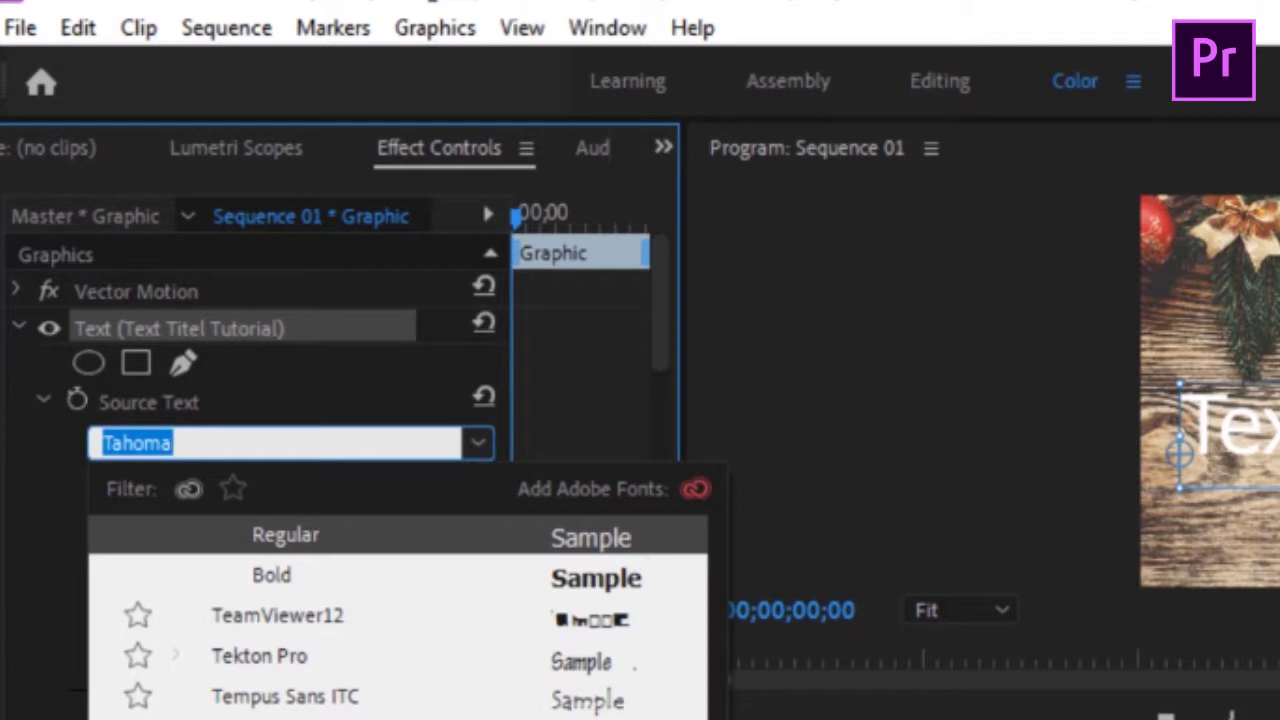
scroll(400, 615, "up", 5)
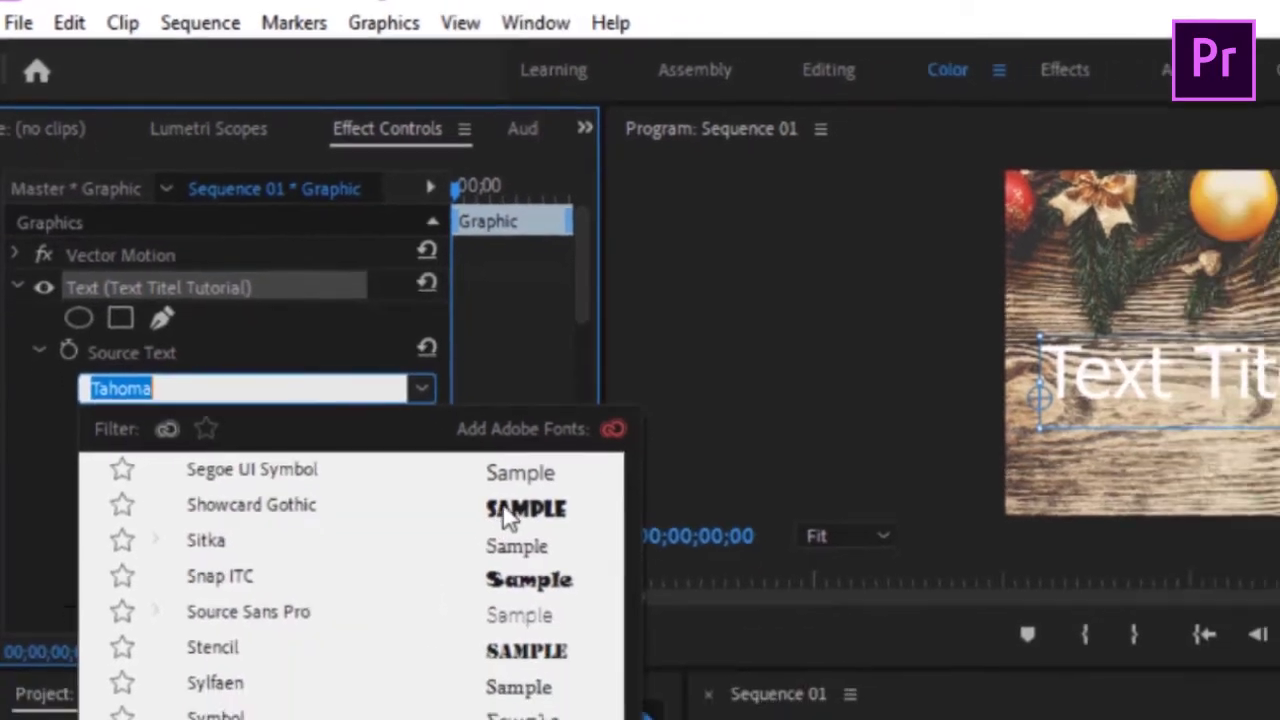
left_click(290, 575)
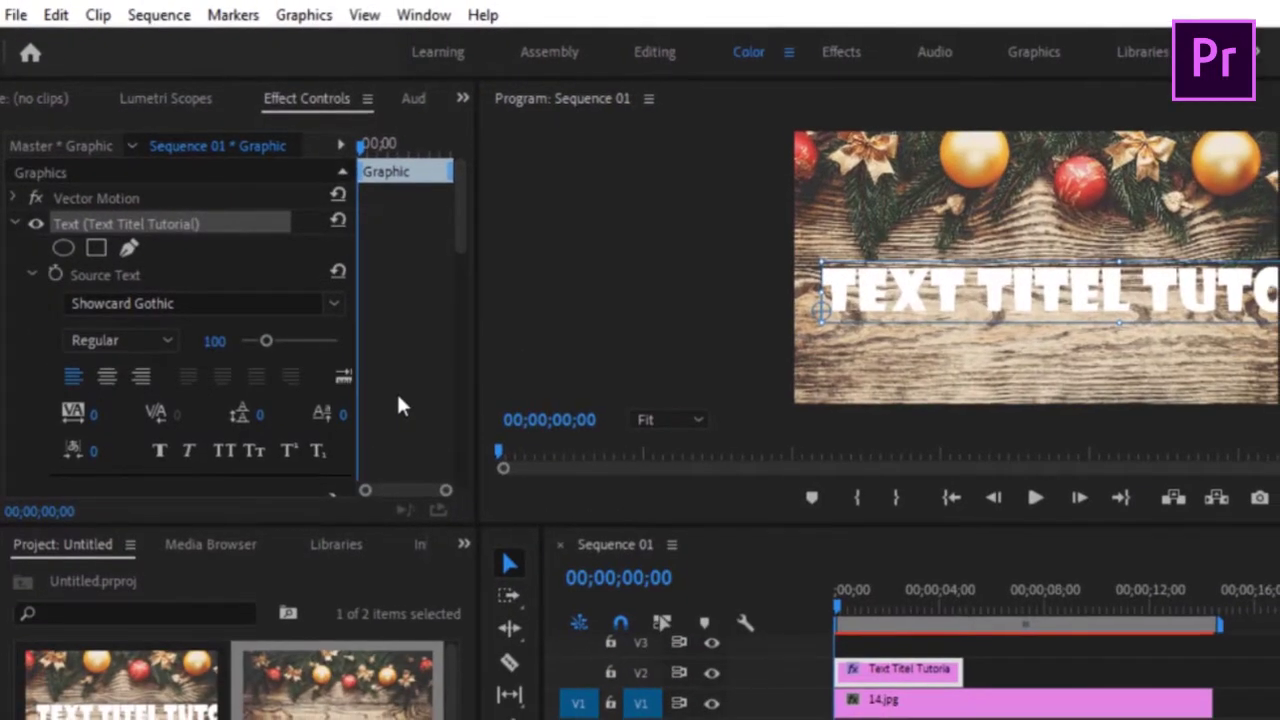
left_click(324, 294)
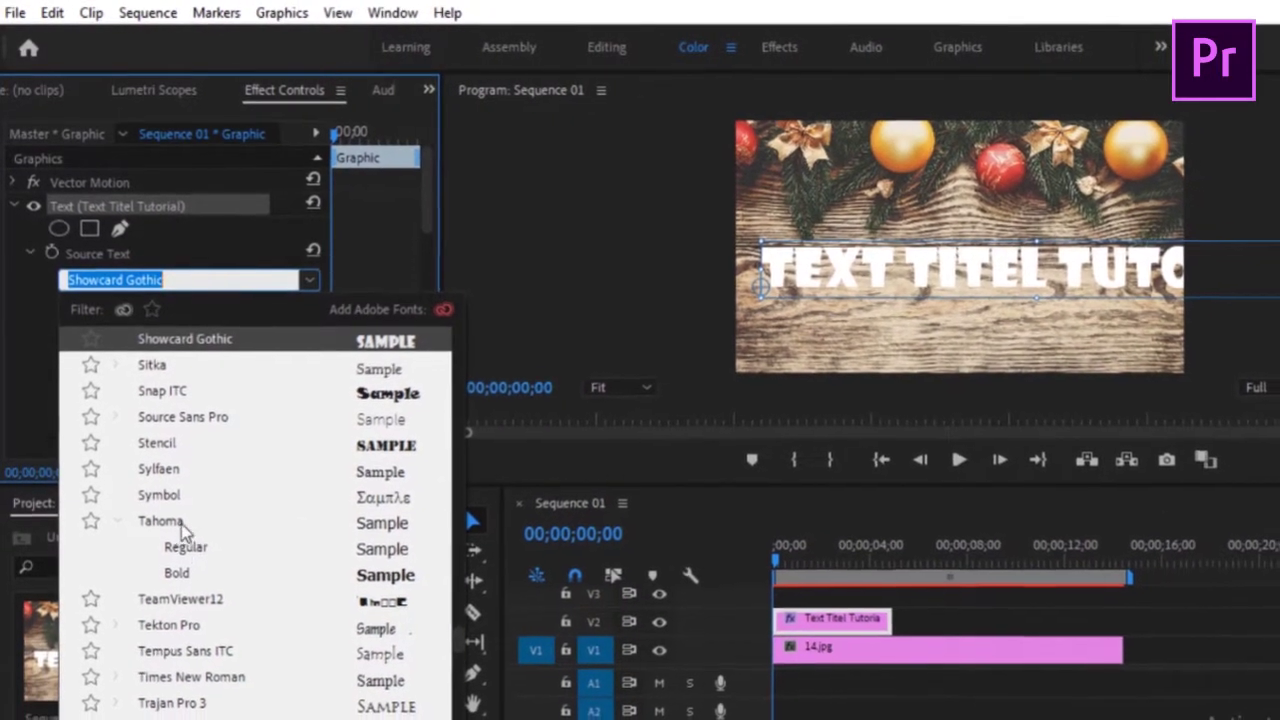
left_click(178, 578)
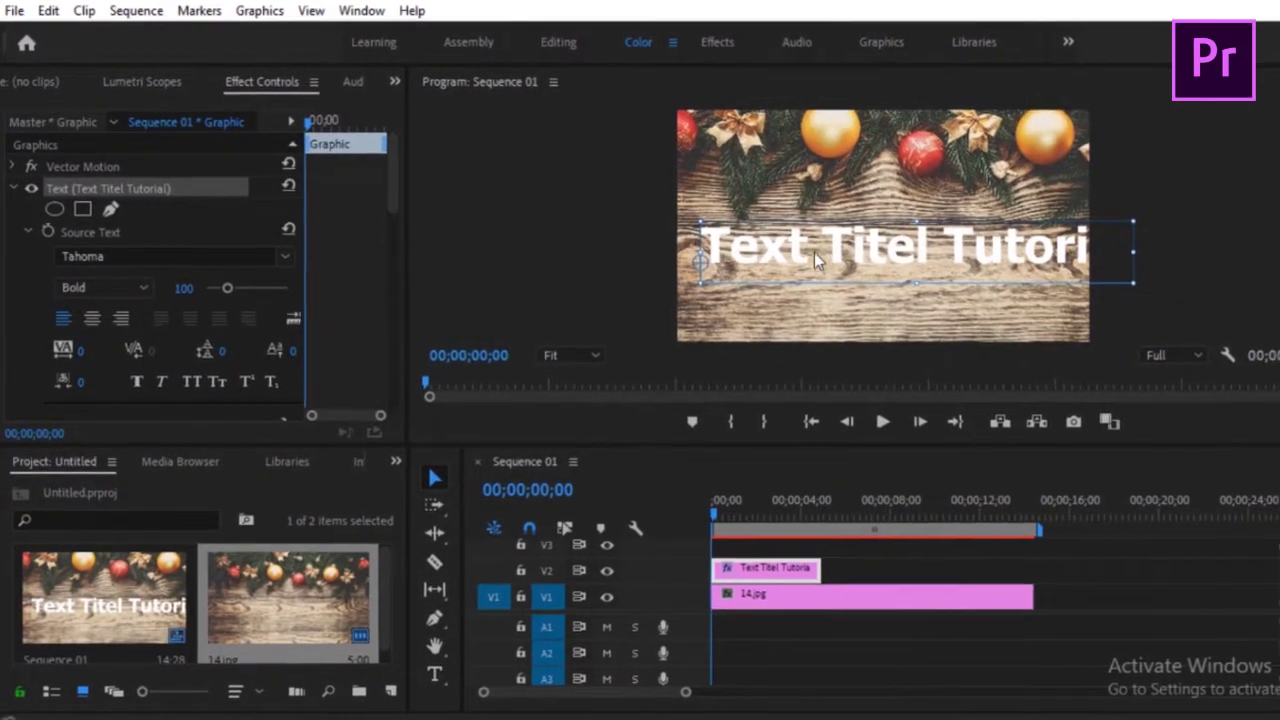
Step: Move the title lower so 'Tutorial' fully shows, and set its font size to 101
left_click_drag(700, 258, 674, 212)
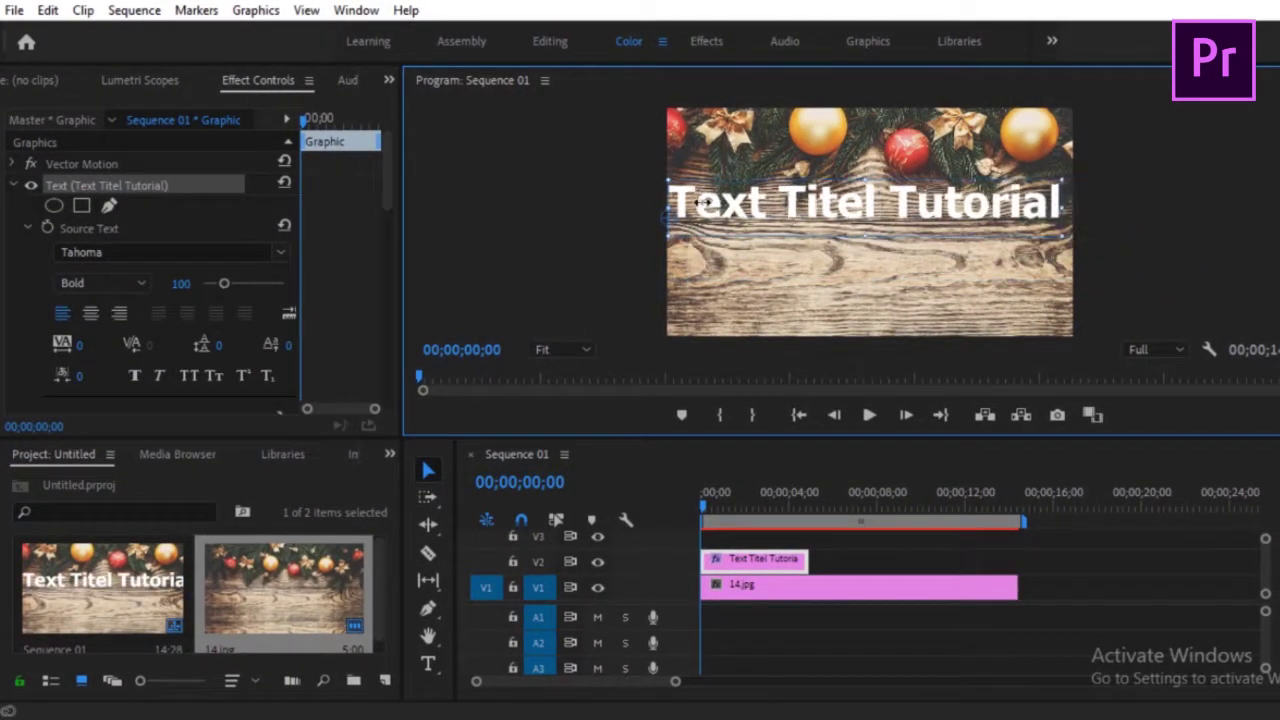
left_click_drag(834, 210, 836, 255)
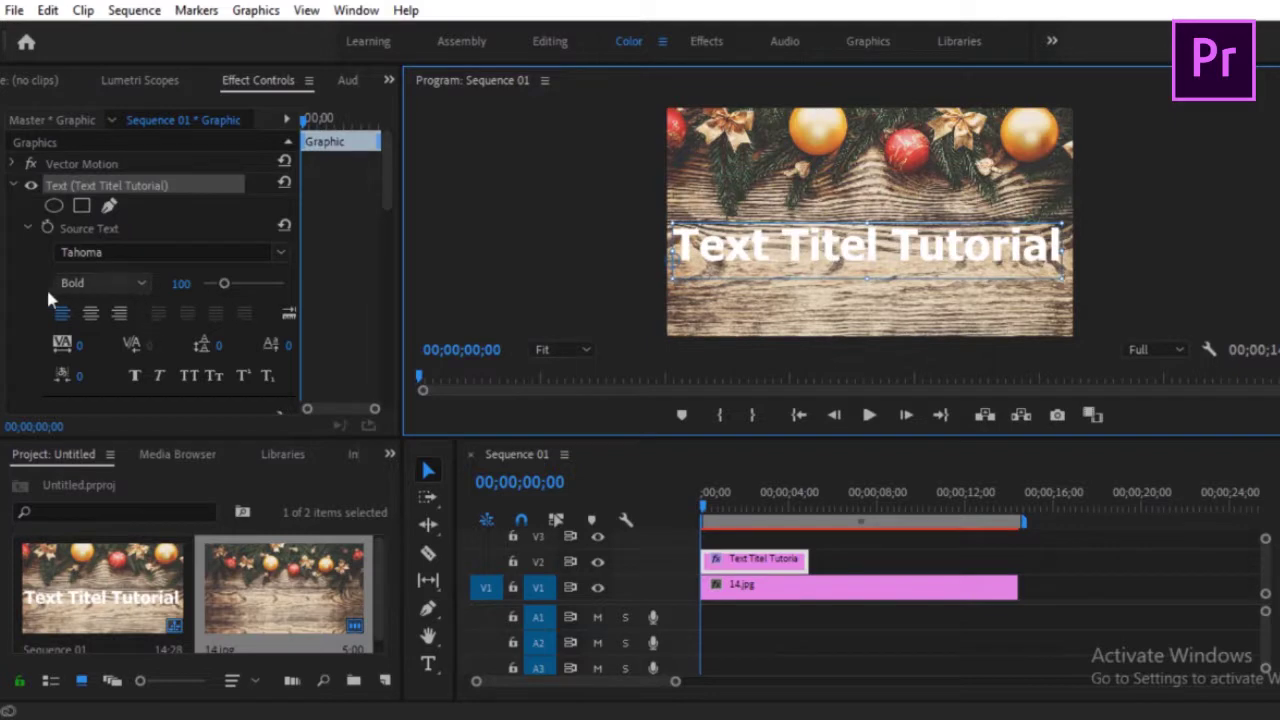
left_click_drag(383, 157, 383, 165)
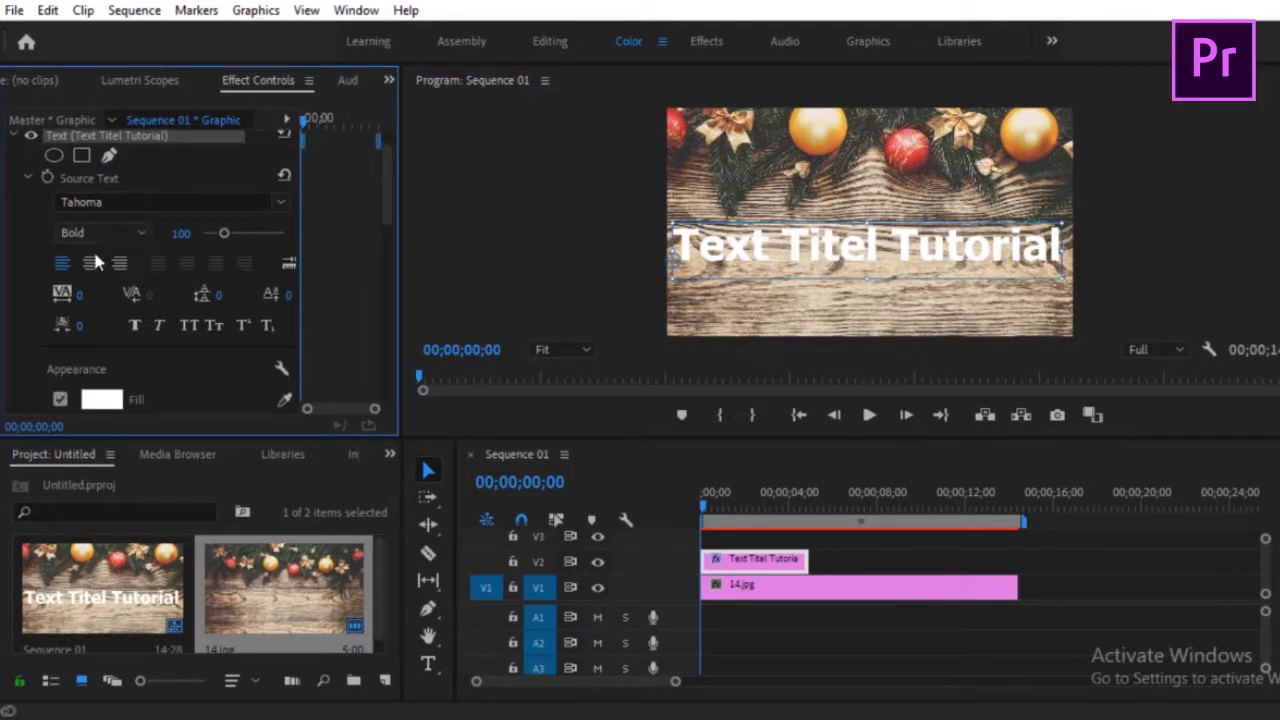
left_click_drag(225, 235, 224, 238)
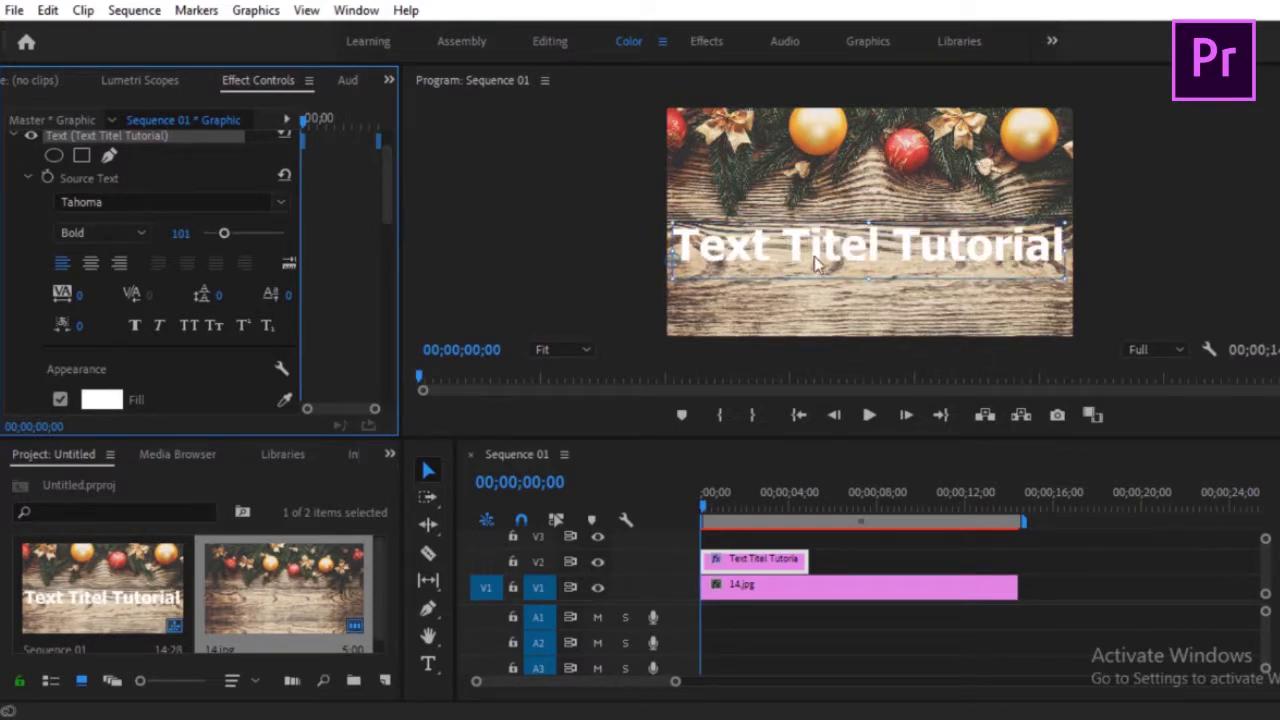
Step: Try centre alignment twice, keeping the repositioned title left-aligned
left_click(84, 270)
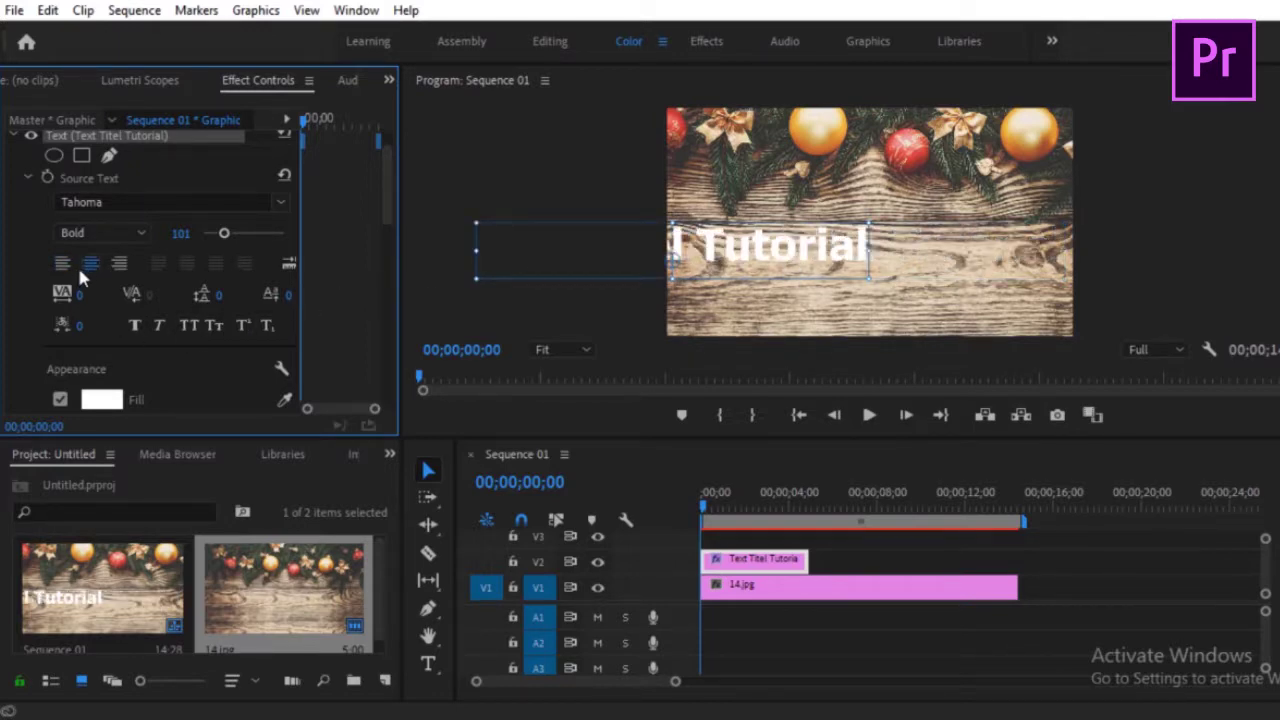
left_click(62, 262)
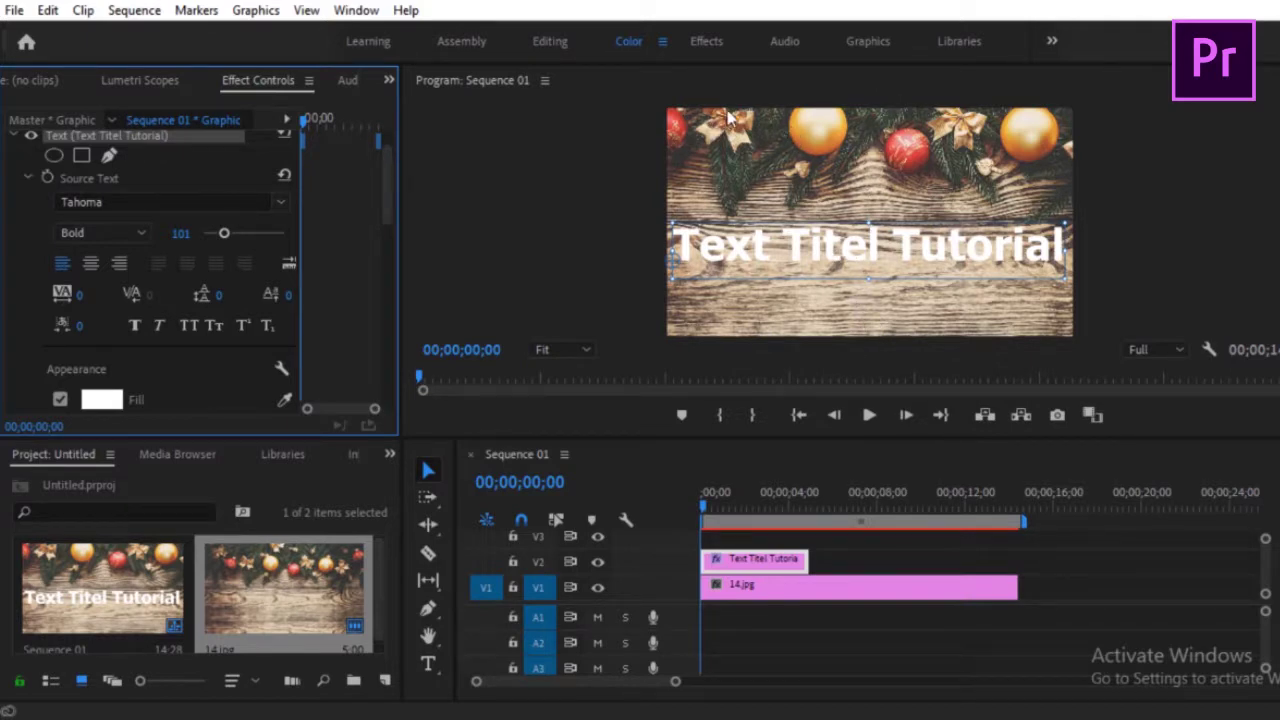
left_click_drag(728, 155, 716, 288)
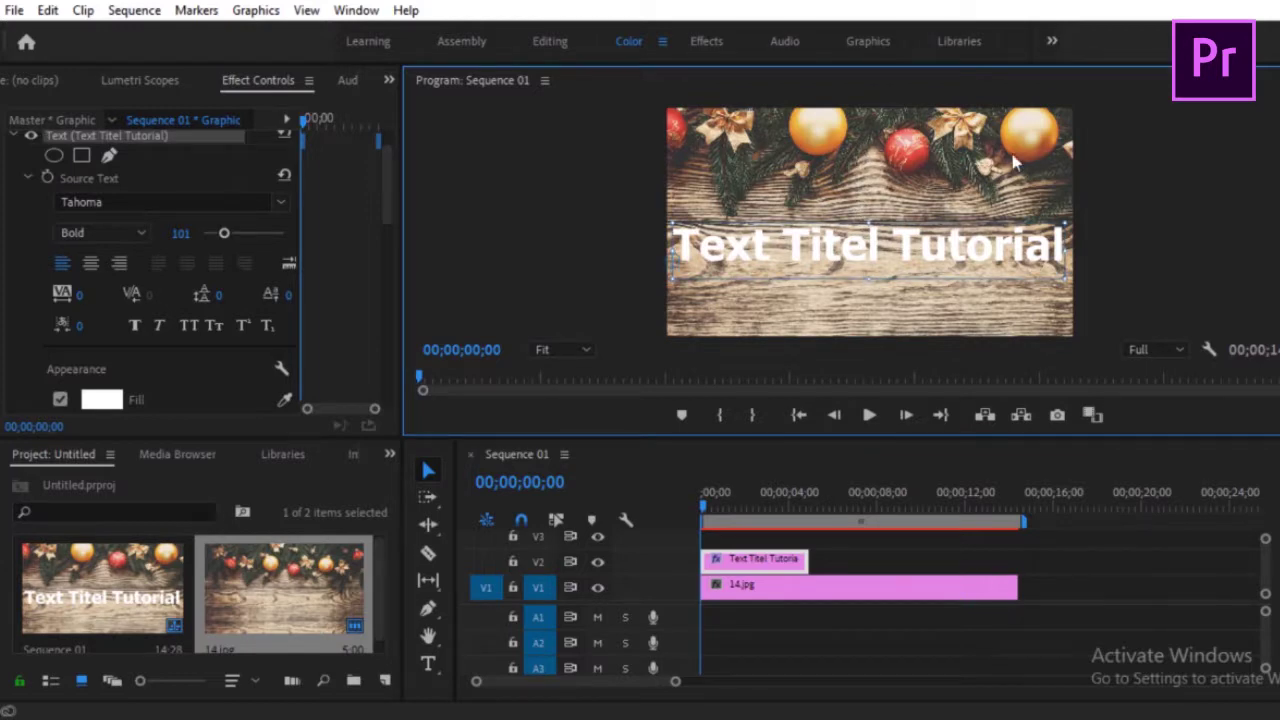
left_click(1035, 183)
left_click(1042, 250)
left_click(90, 265)
left_click(62, 263)
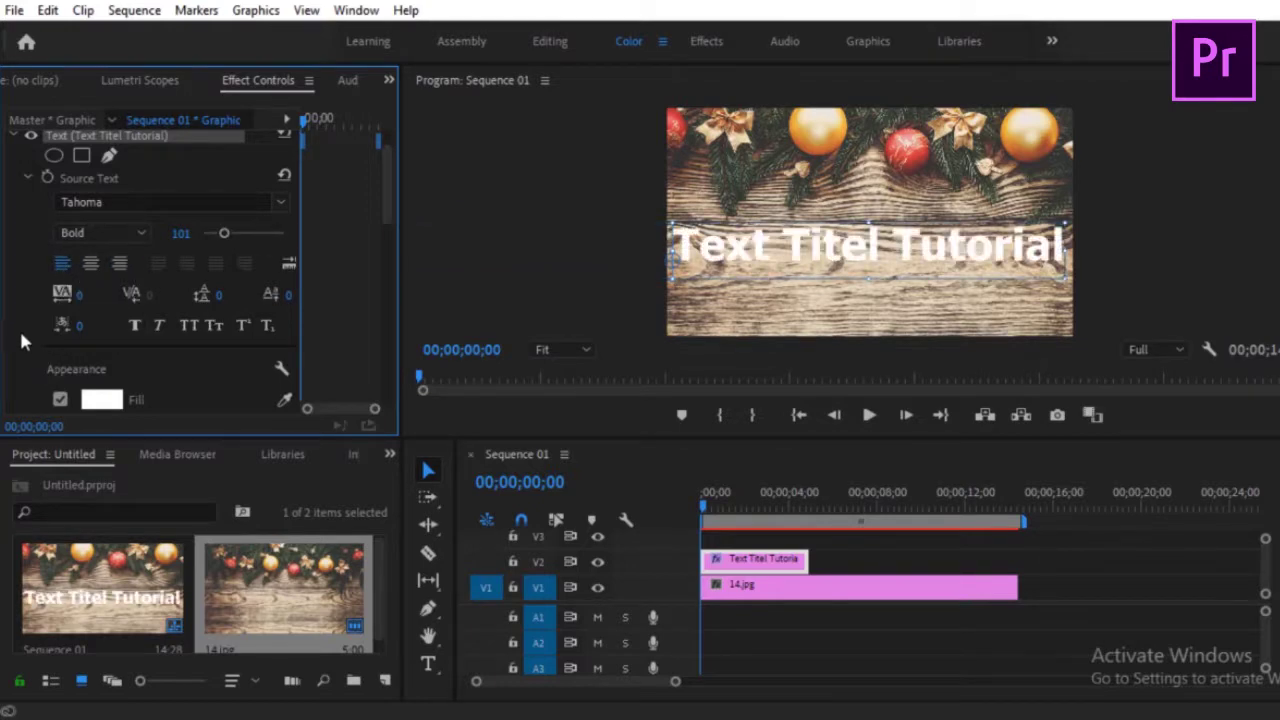
Step: Toggle Faux Bold and the white Fill off and on, then bring up the fill's Color Picker
scroll(383, 188, "down", 3)
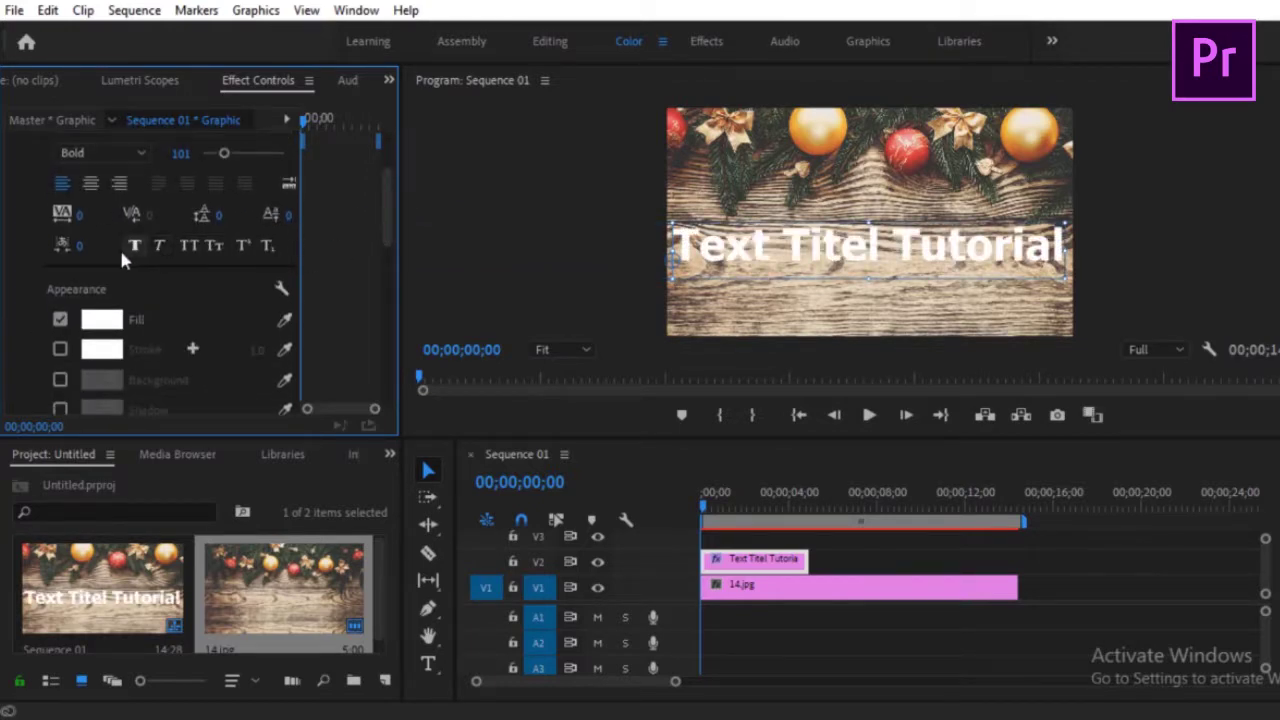
left_click(130, 247)
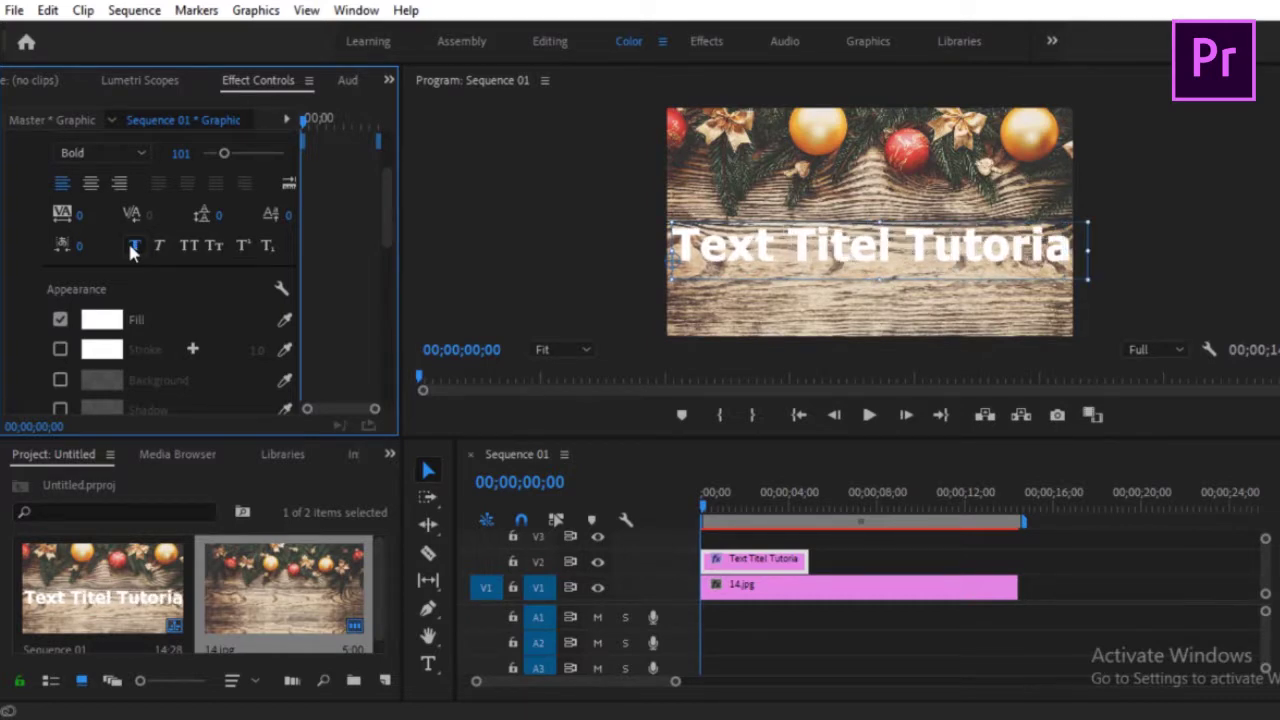
left_click(130, 247)
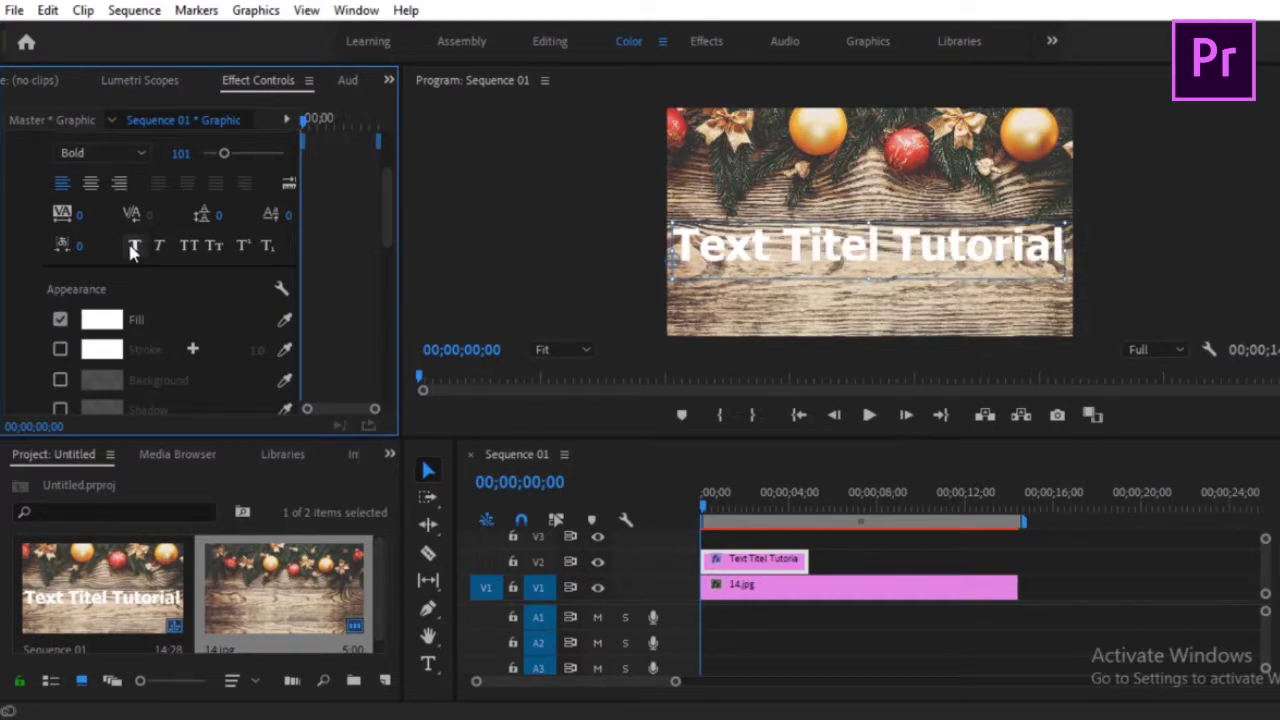
scroll(383, 198, "down", 1)
left_click_drag(384, 207, 384, 216)
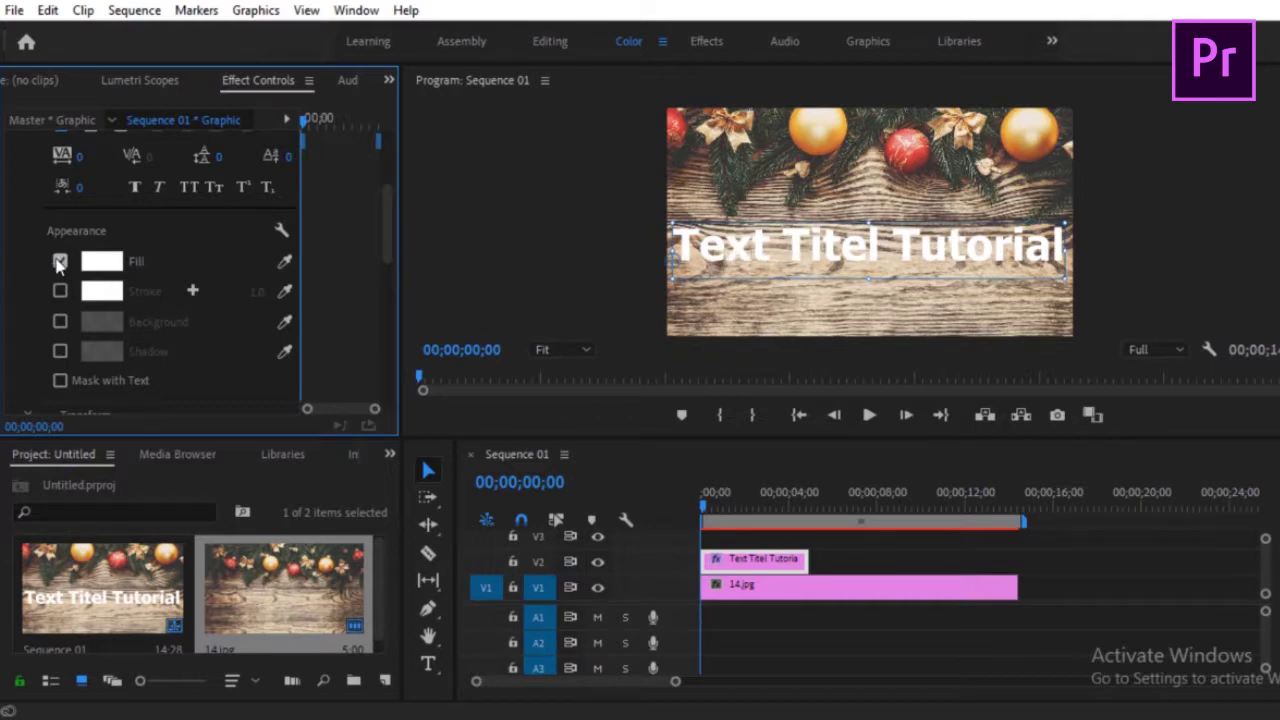
left_click(59, 262)
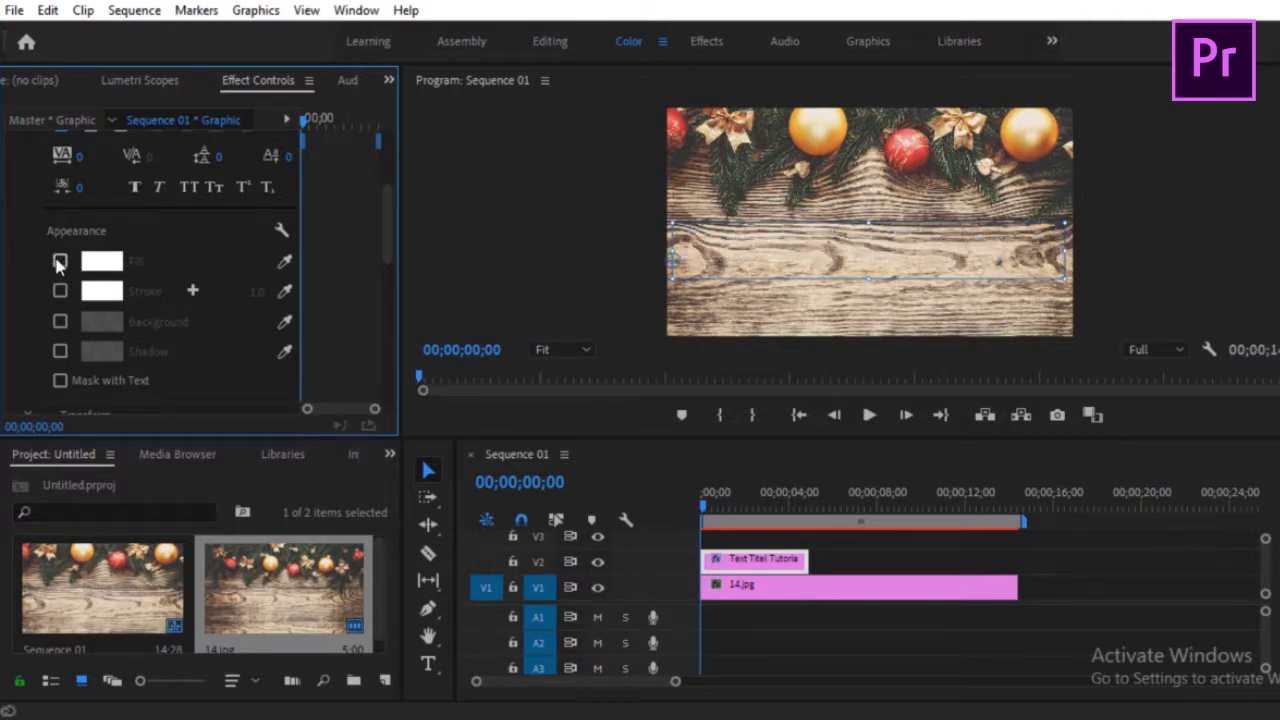
left_click(59, 262)
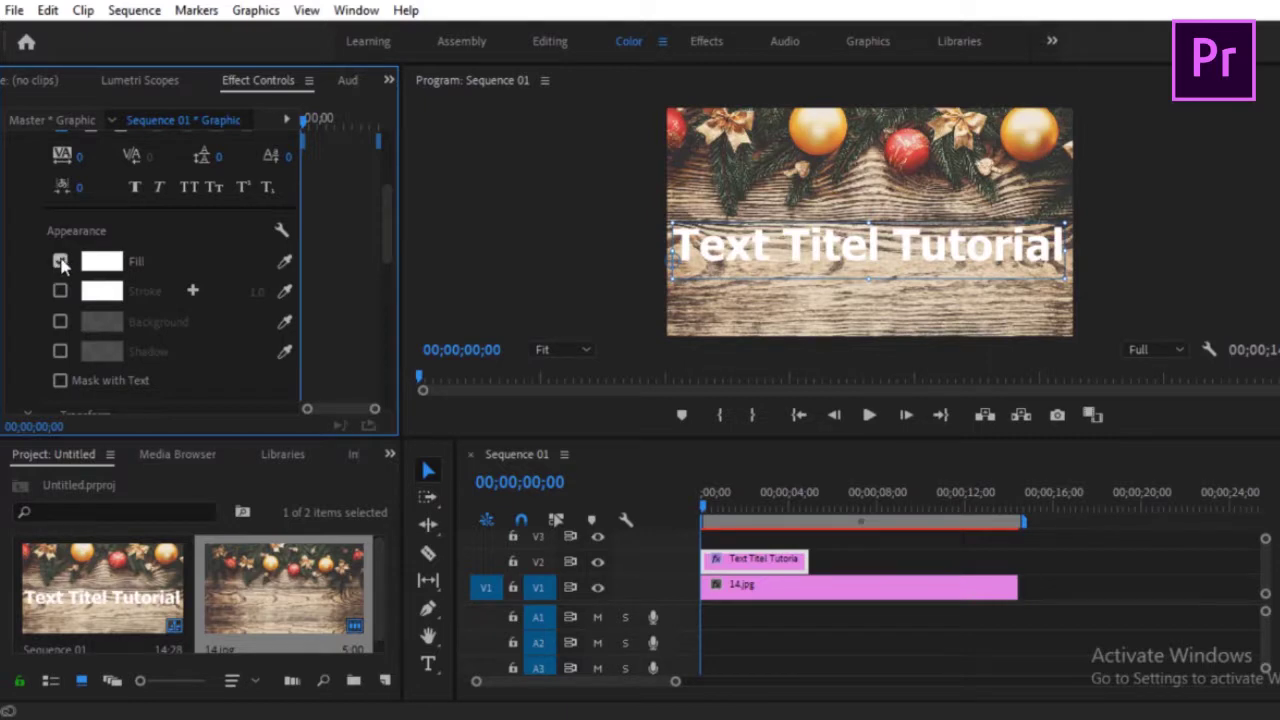
left_click(102, 262)
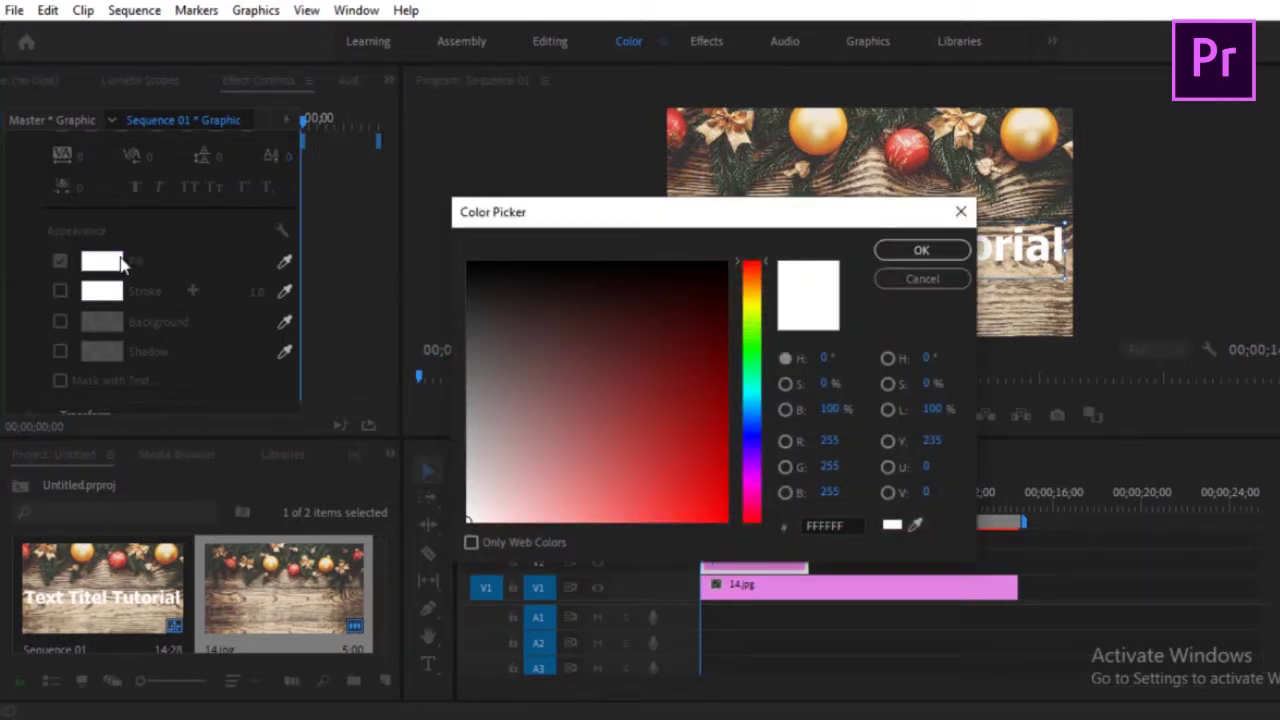
Step: Choose dark green 106B0B in the Color Picker as the title's fill colour
left_click(750, 348)
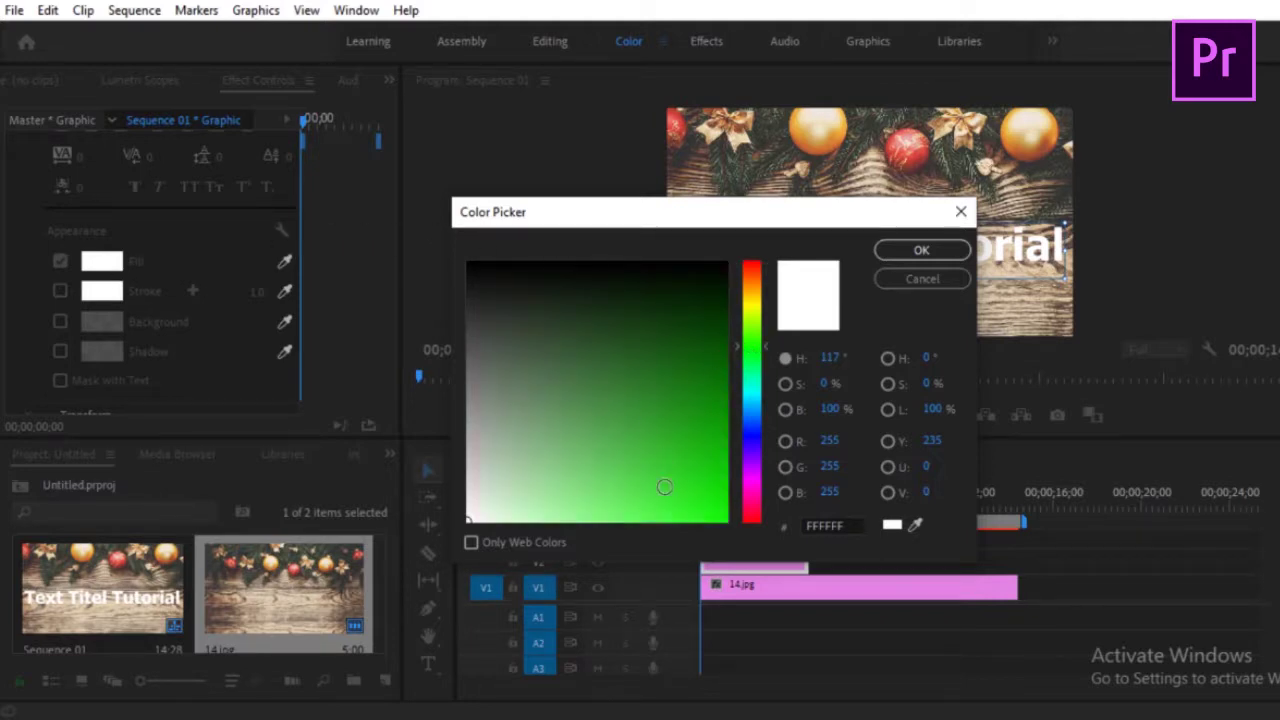
left_click(699, 370)
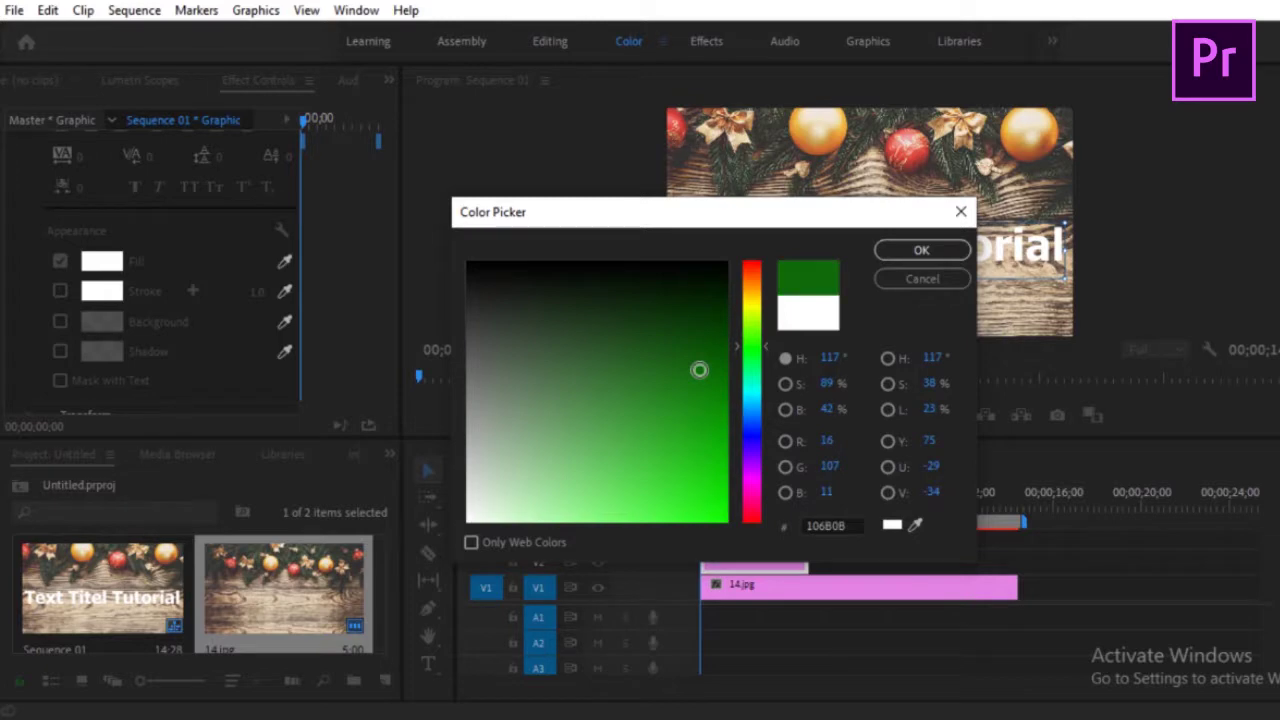
left_click(921, 250)
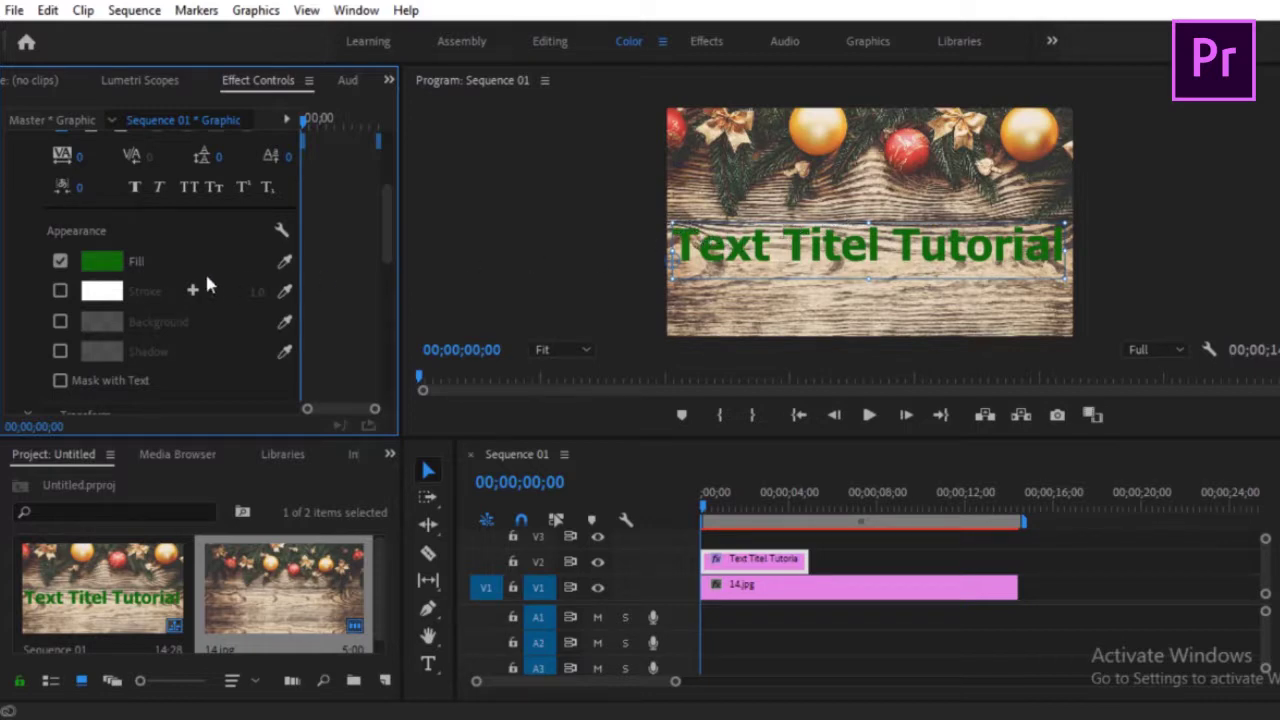
Step: Enable a dark blue 04077A stroke on the title and set its width to 12.0
left_click(61, 290)
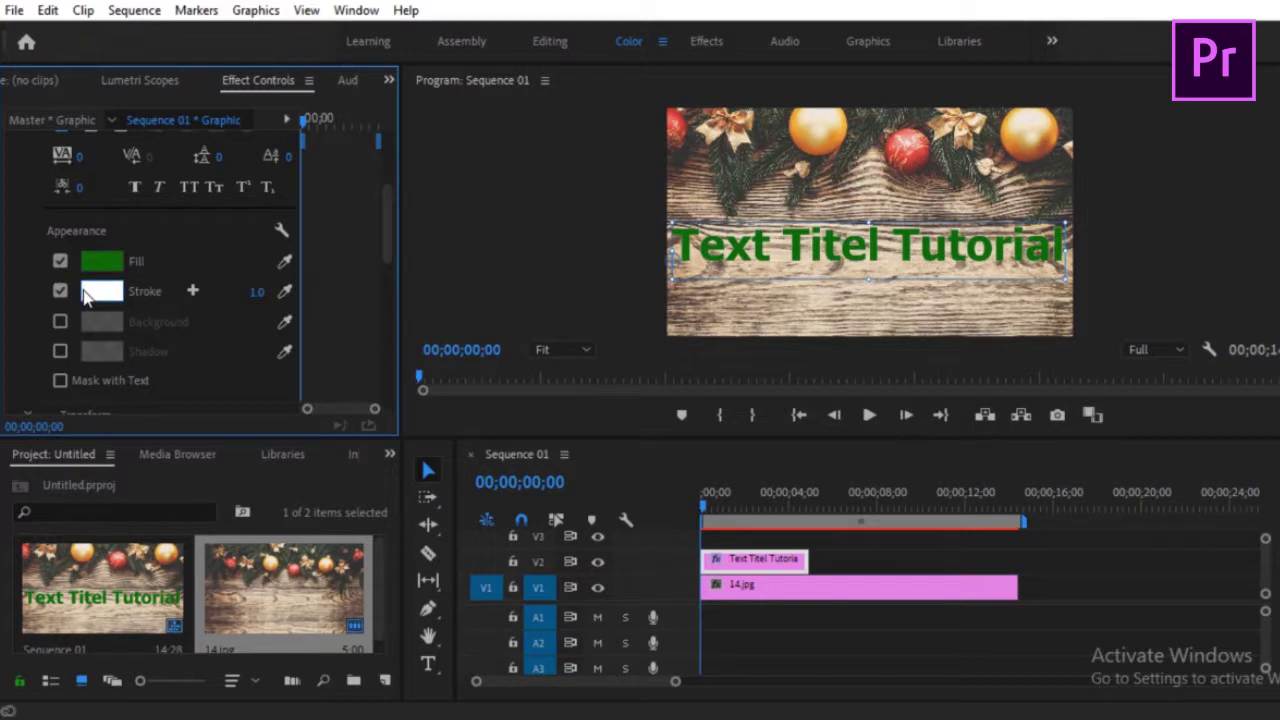
left_click(108, 296)
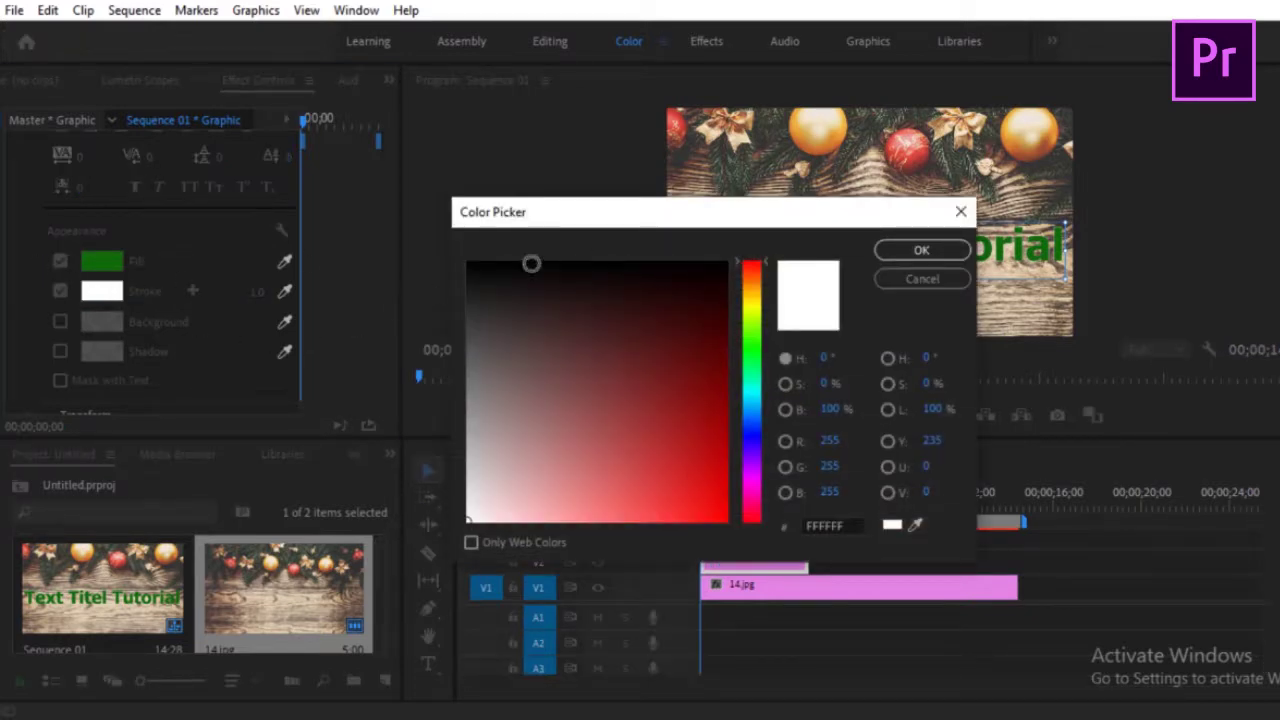
left_click(754, 436)
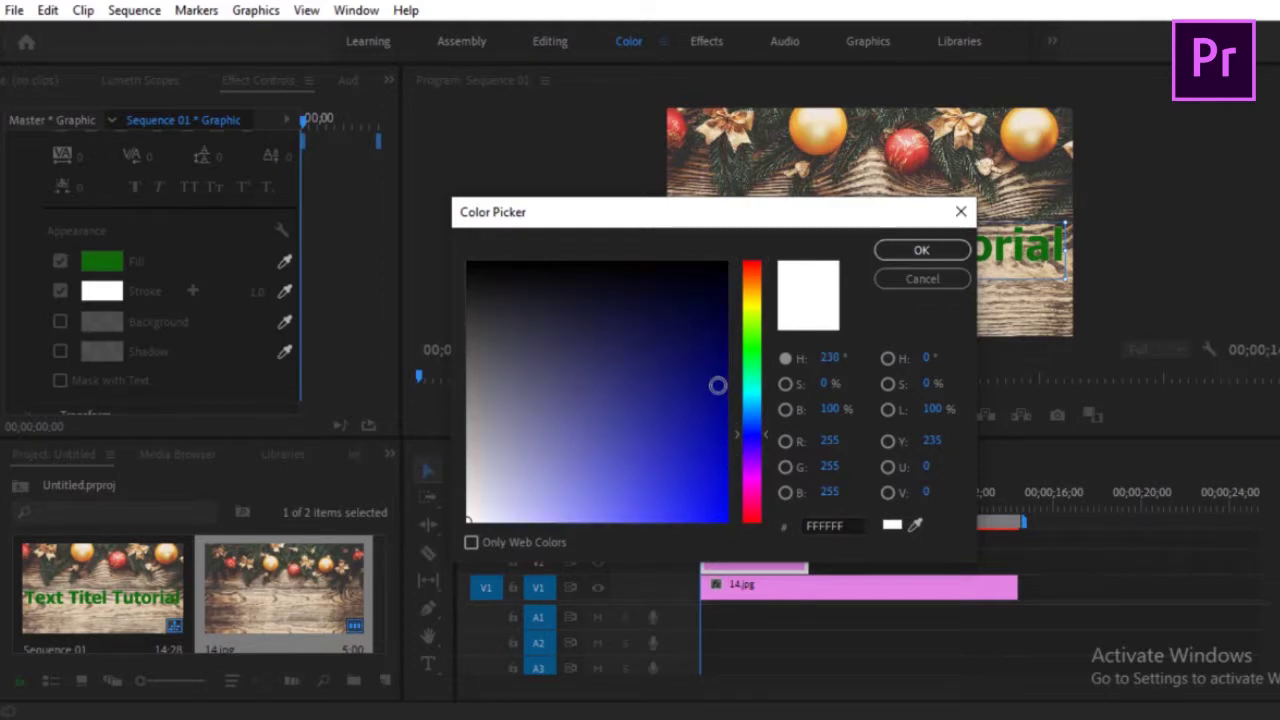
left_click(718, 386)
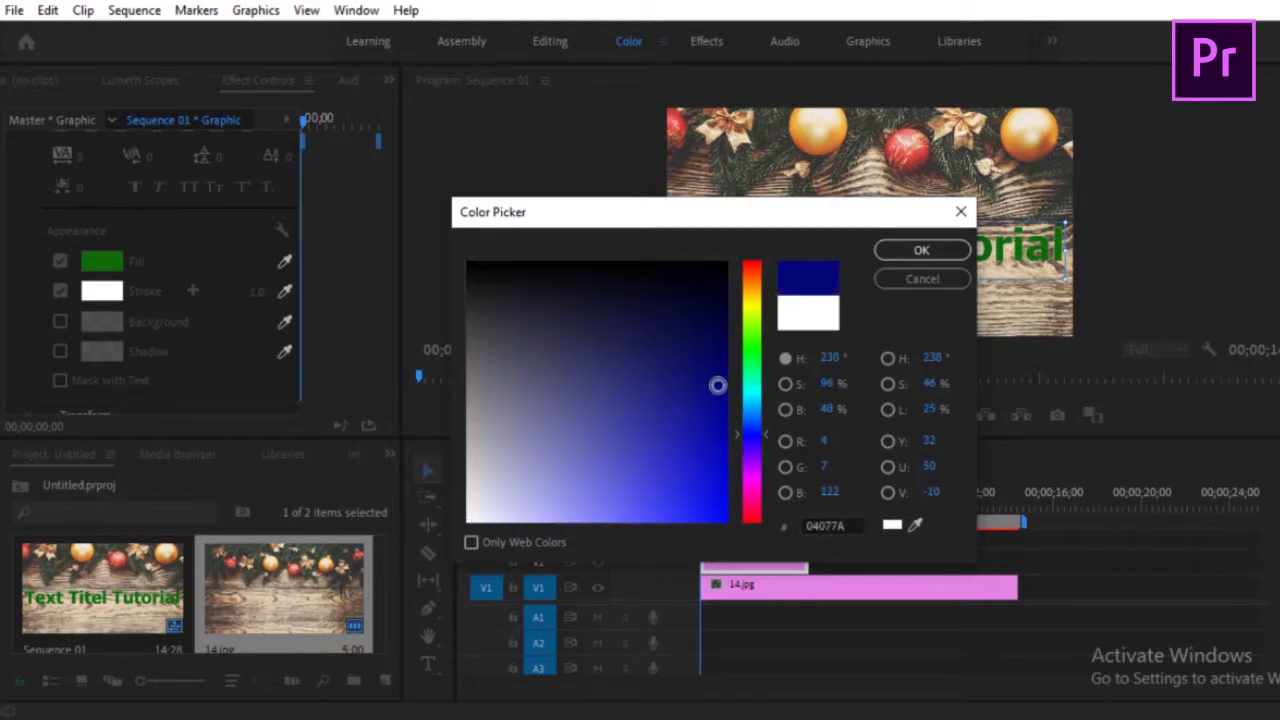
left_click(886, 254)
left_click(257, 294)
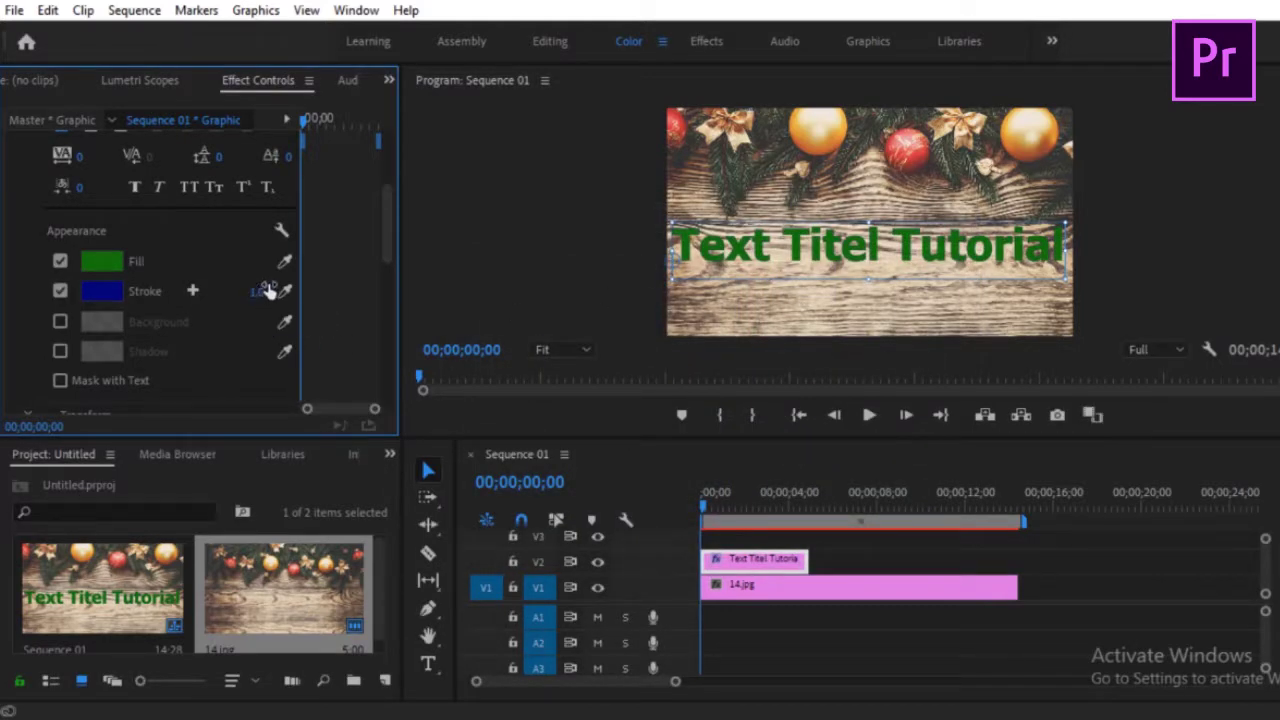
mouse_move(257, 294)
left_mouse_down()
mouse_move(281, 286)
mouse_move(252, 300)
mouse_move(280, 298)
mouse_move(270, 304)
mouse_move(235, 290)
left_mouse_up()
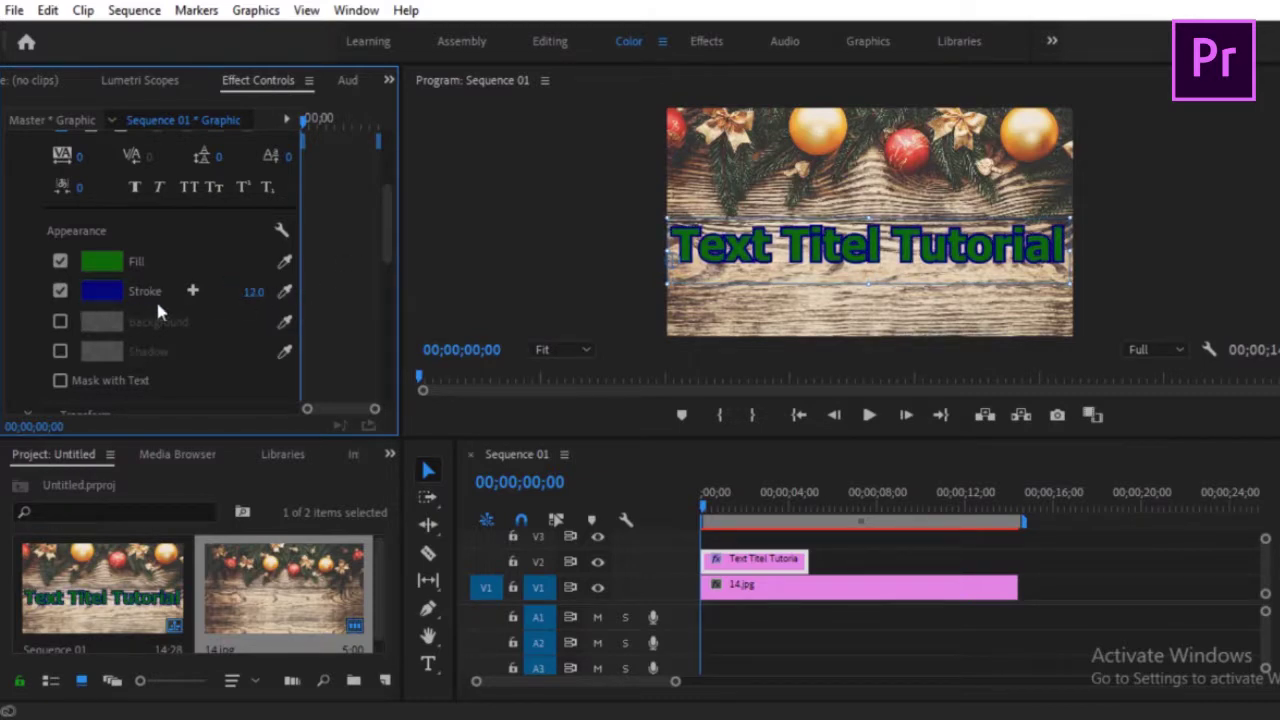
Step: Turn on the title Background and colour it bright yellow
left_click(59, 322)
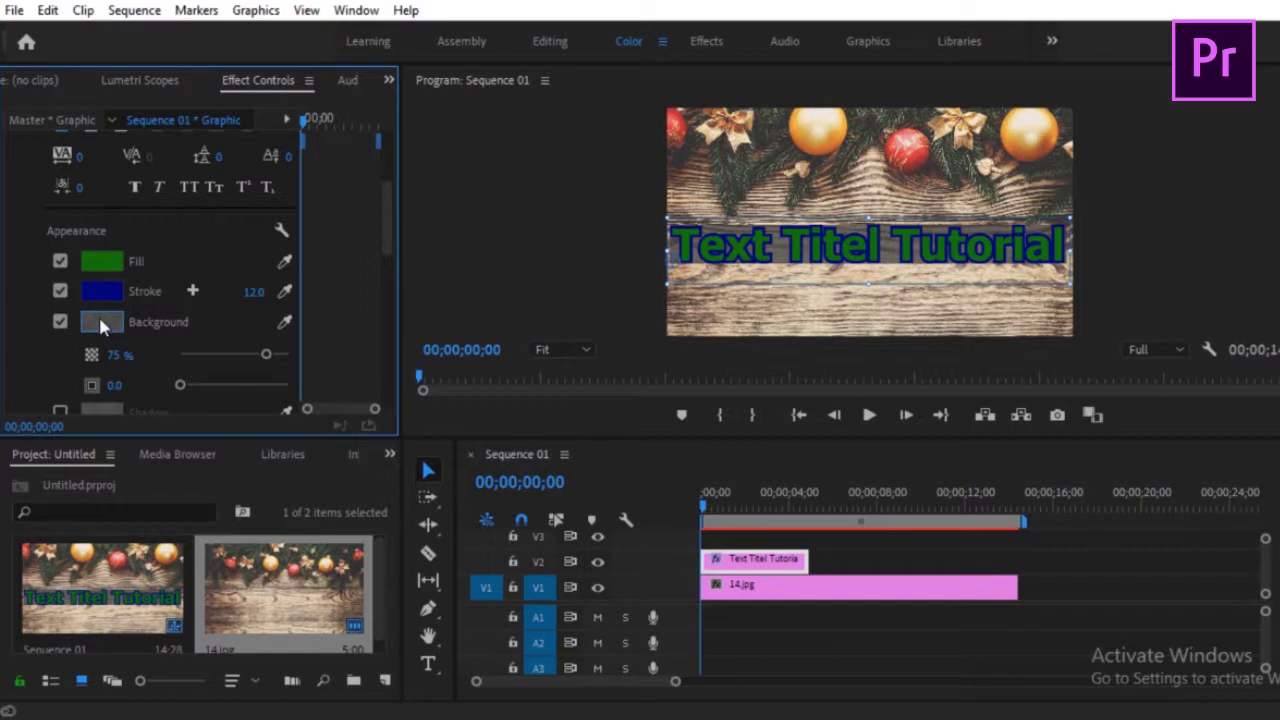
left_click(100, 322)
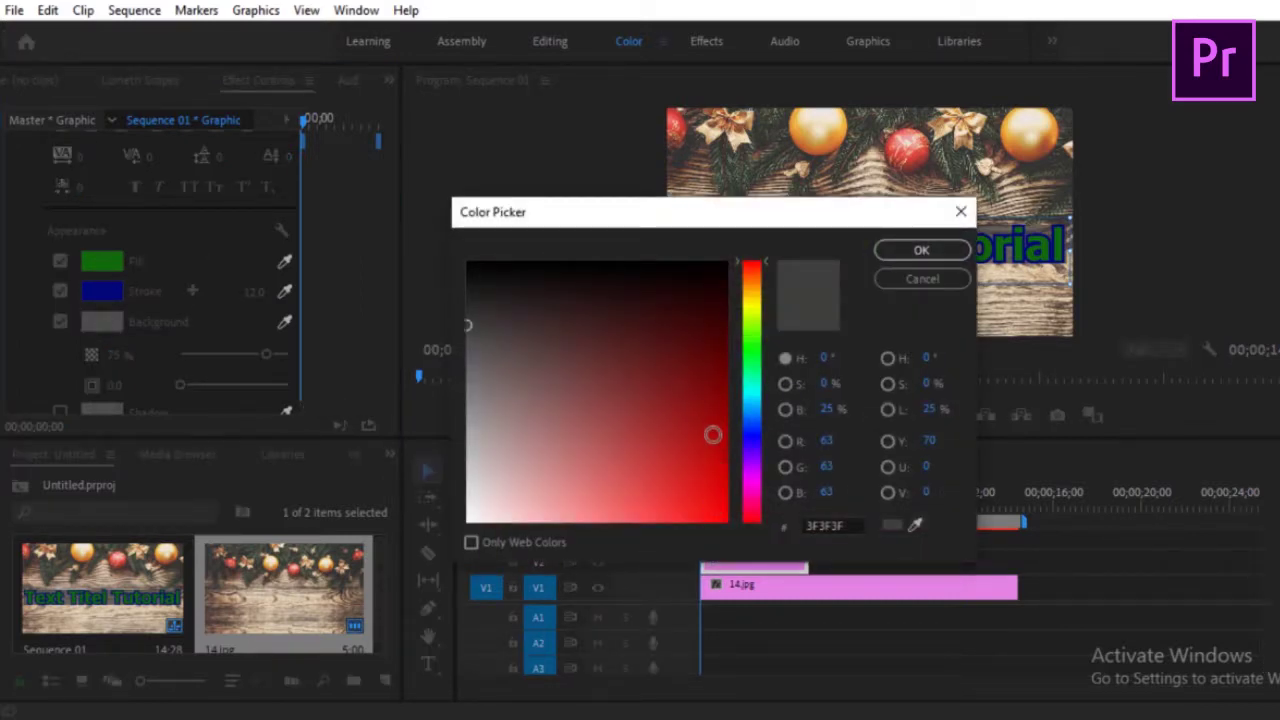
left_click(757, 305)
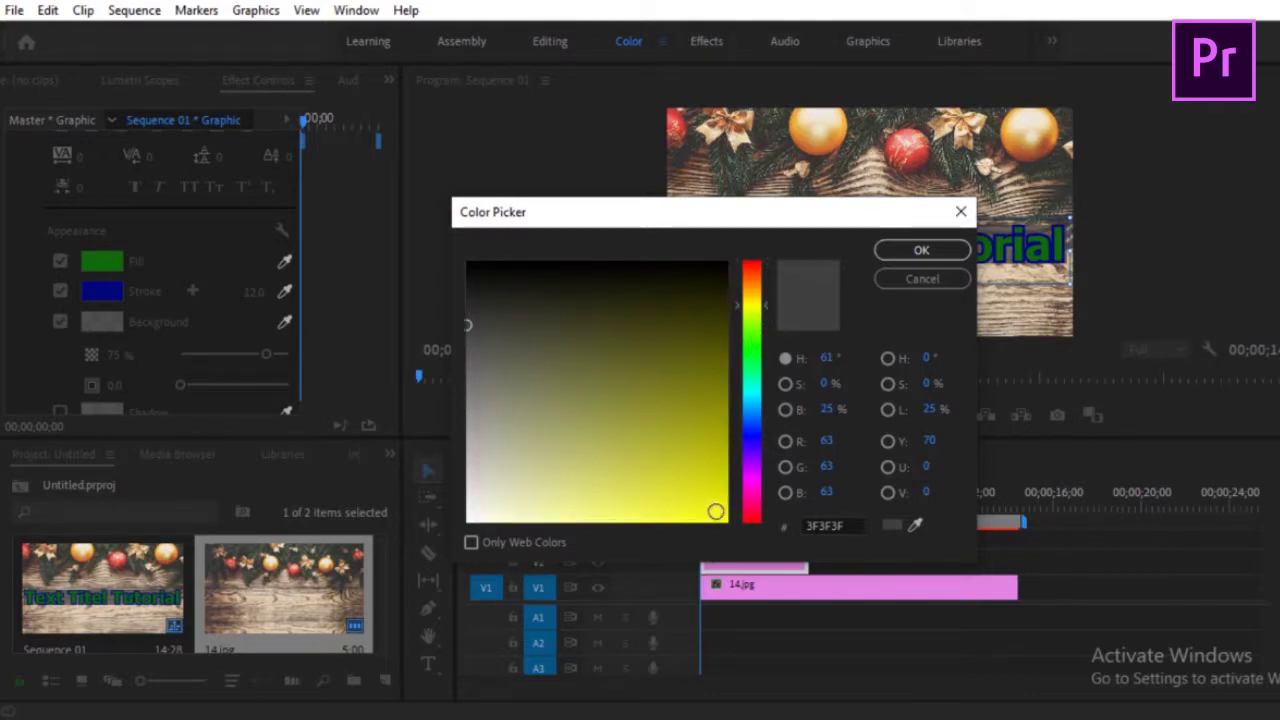
left_click(718, 512)
left_click(894, 254)
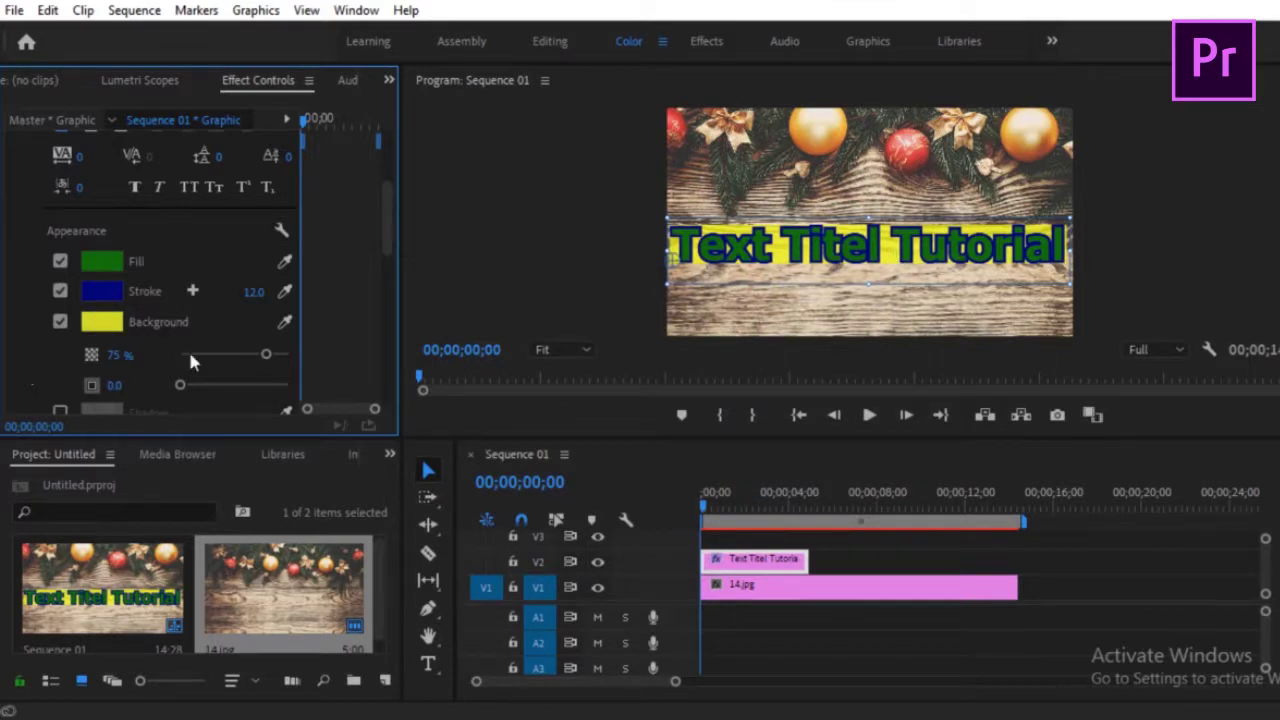
Step: Set the yellow background box to 60% opacity and size 34.6
scroll(381, 238, "down", 2)
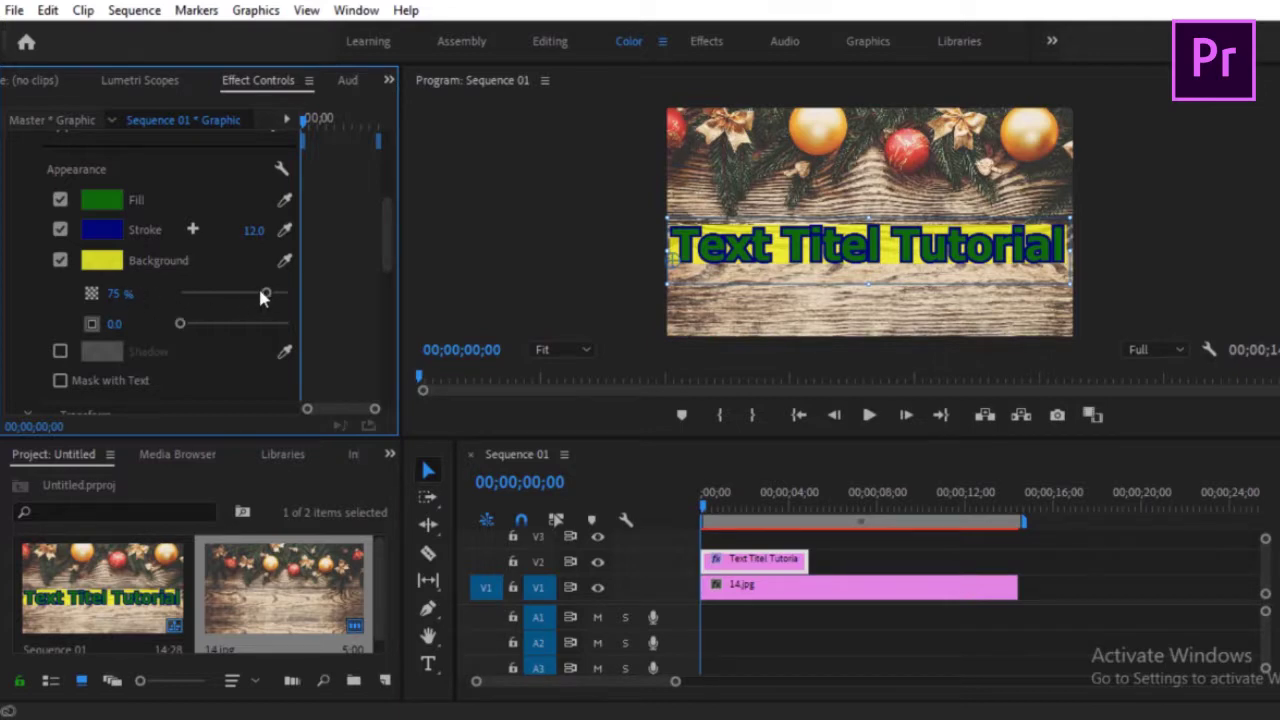
mouse_move(263, 293)
left_mouse_down()
mouse_move(290, 292)
mouse_move(223, 303)
left_mouse_up()
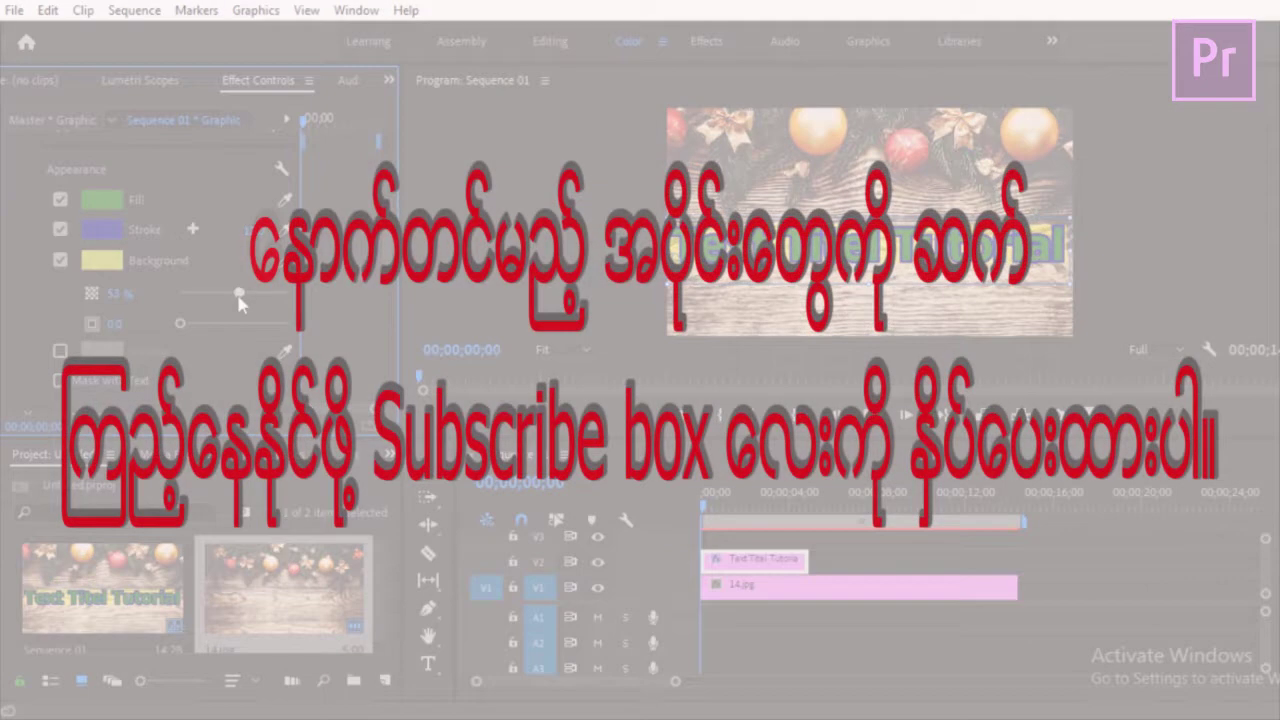
left_click_drag(223, 301, 246, 298)
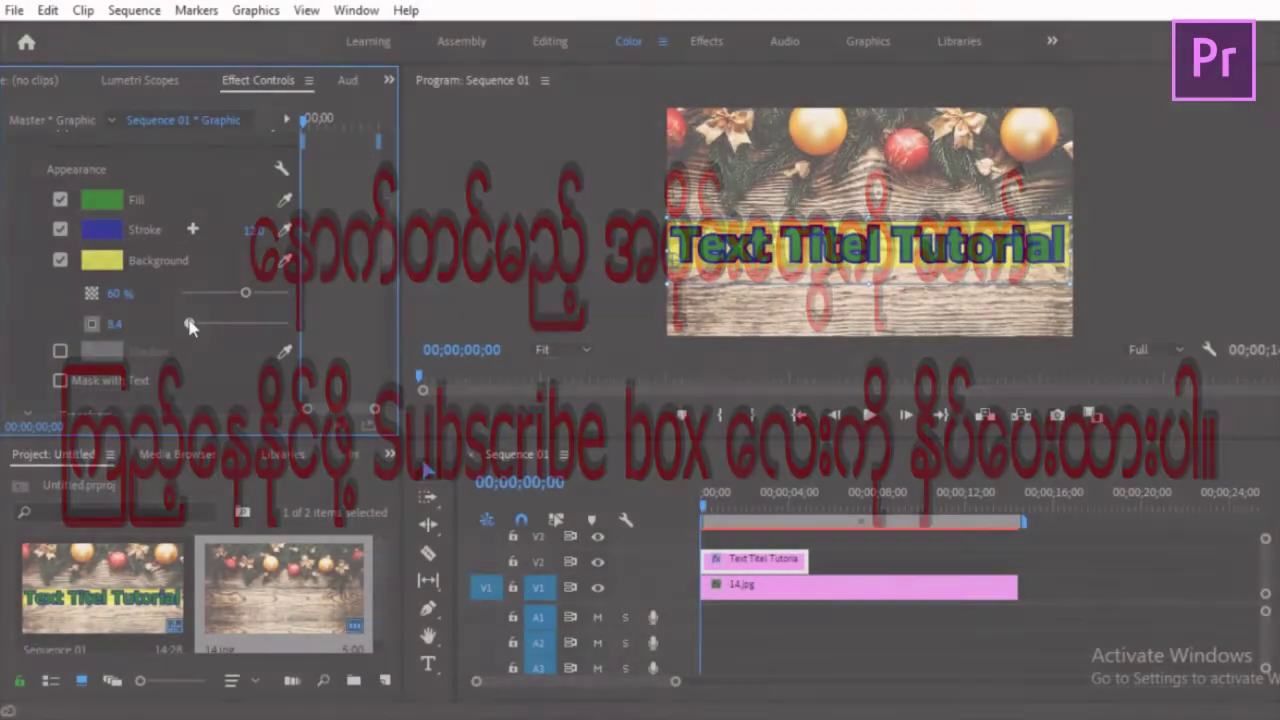
left_click_drag(181, 325, 217, 323)
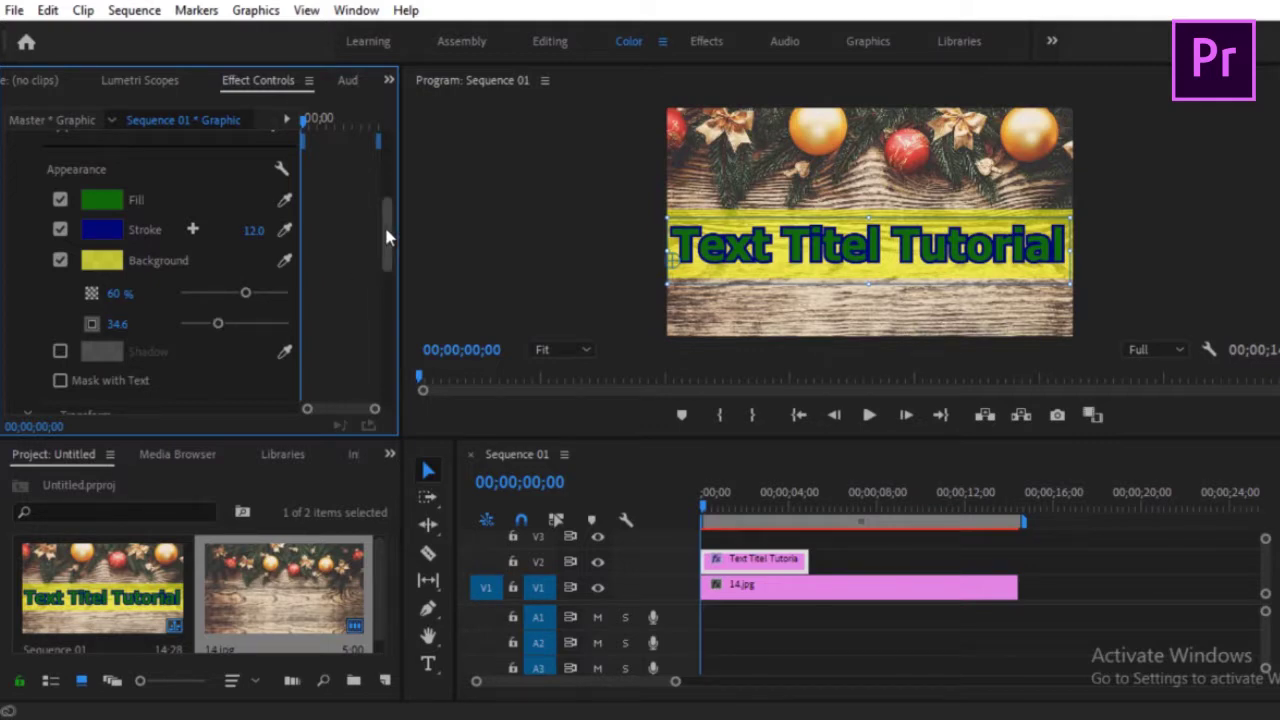
left_click_drag(388, 237, 371, 251)
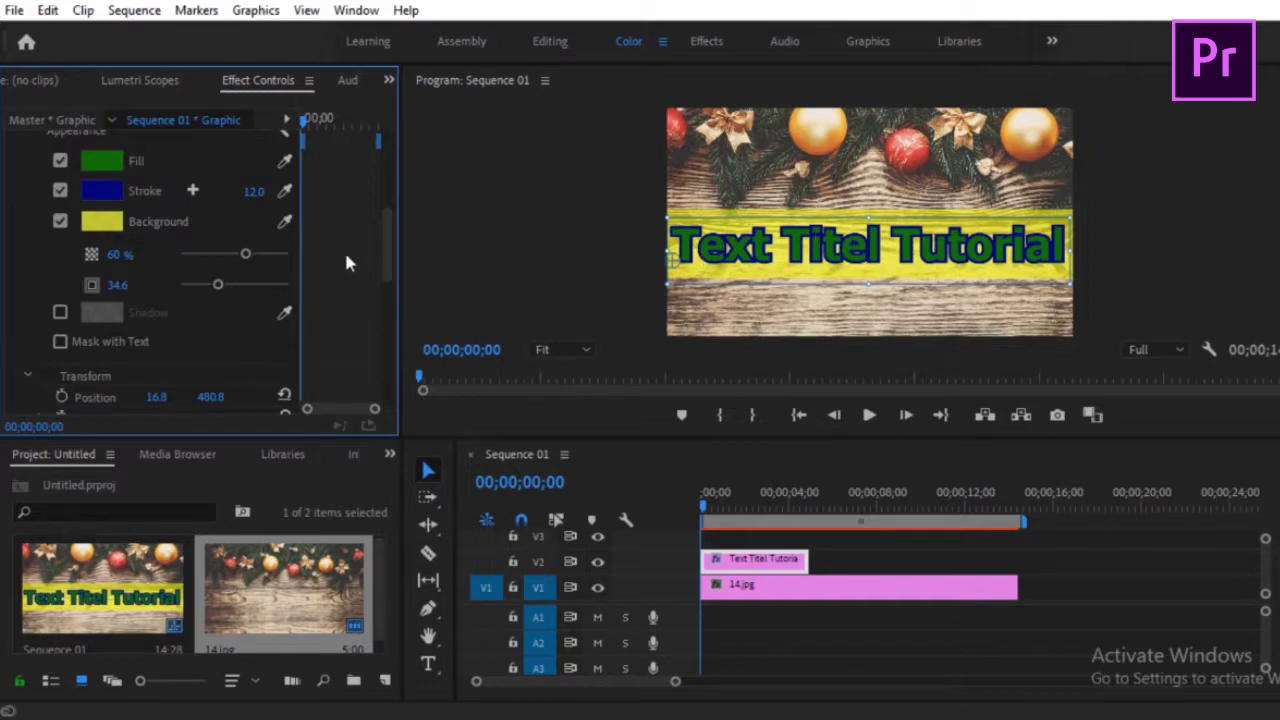
left_click_drag(381, 226, 382, 241)
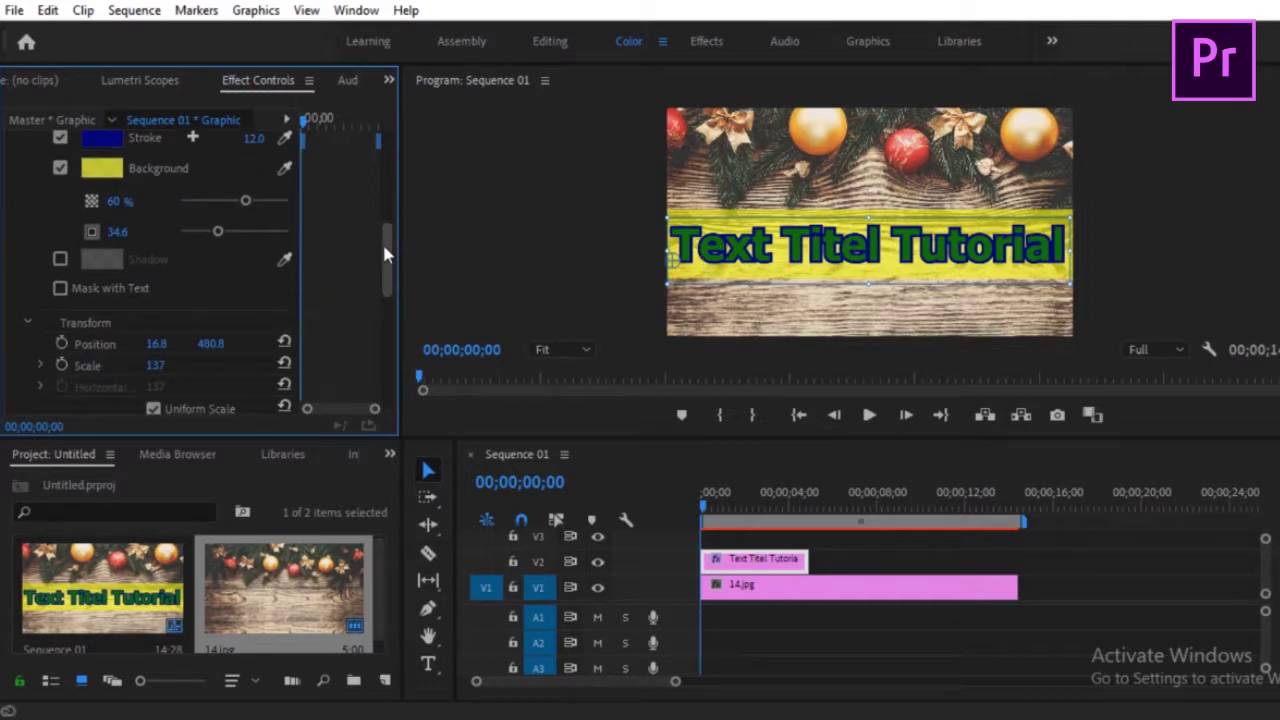
Step: Enable the title's drop shadow and lower its opacity
left_click(61, 259)
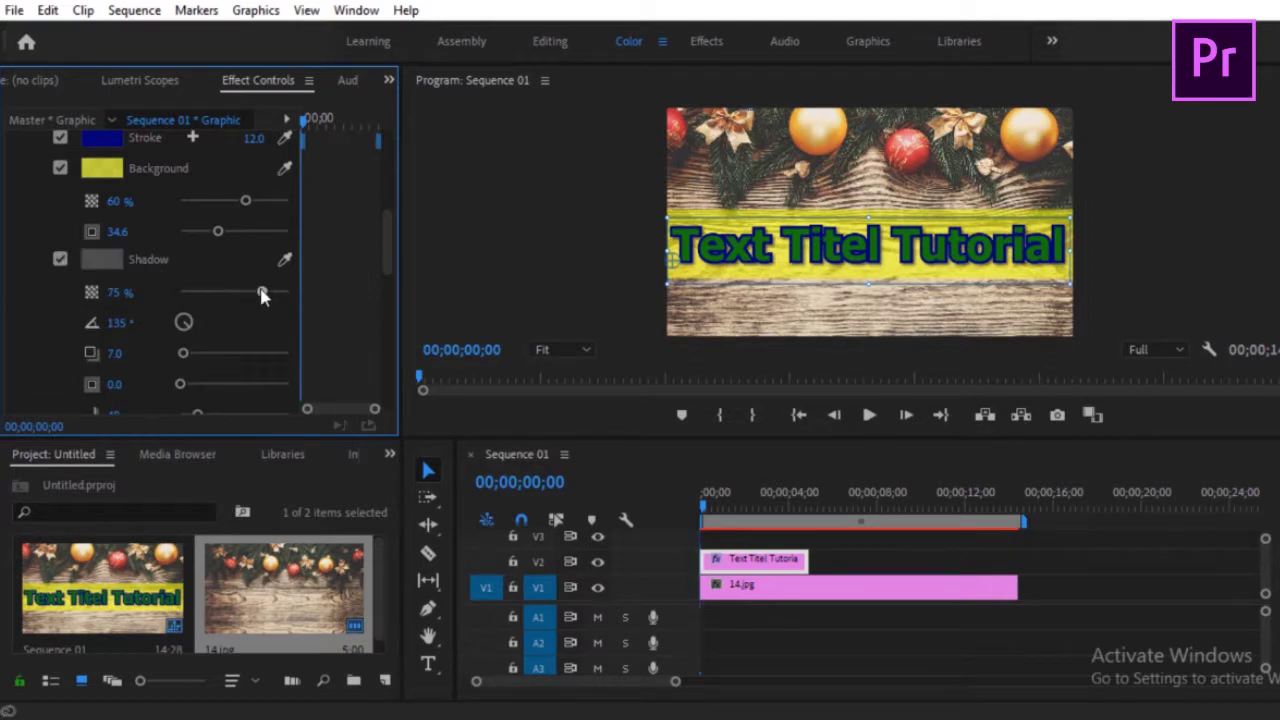
left_click_drag(265, 292, 246, 293)
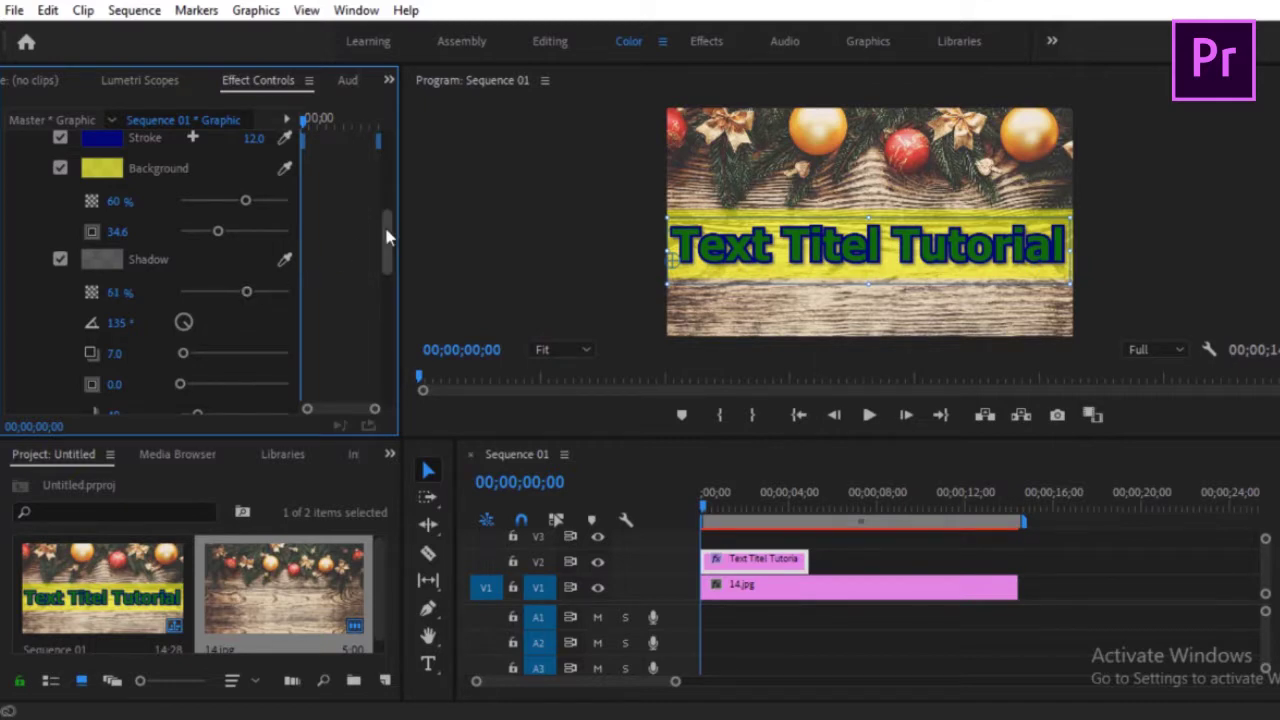
scroll(386, 243, "down", 2)
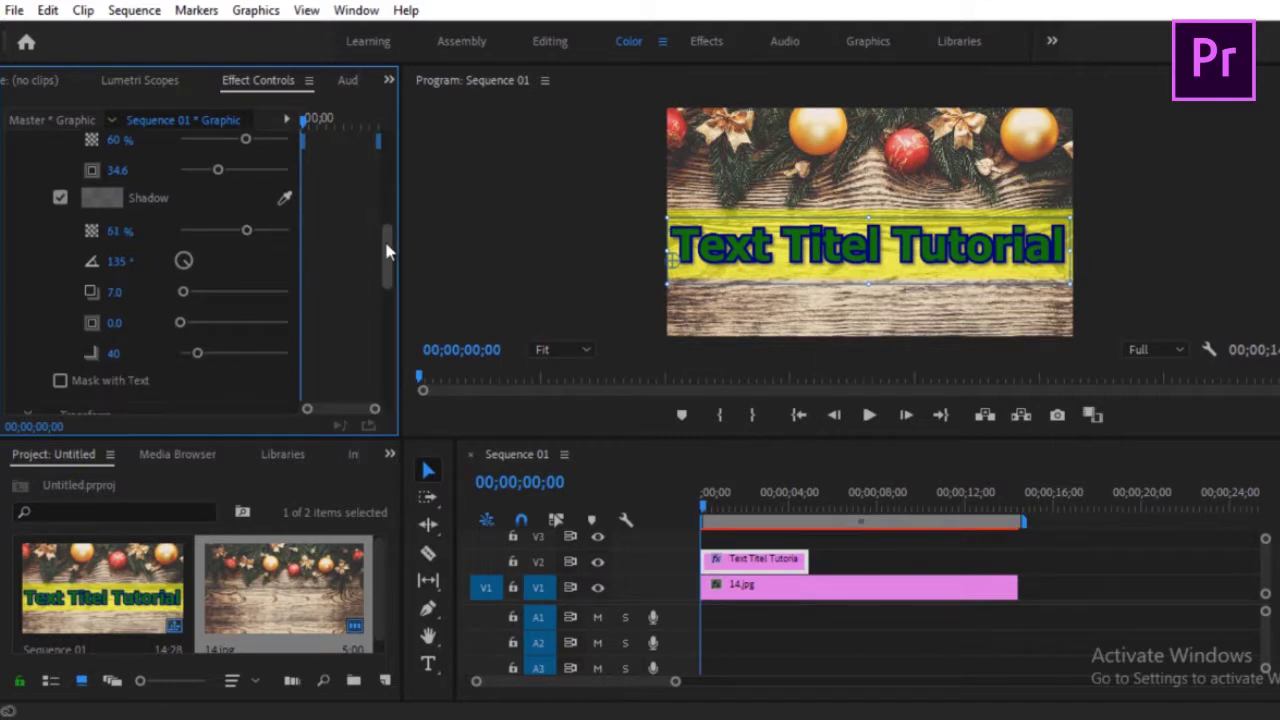
Step: Change the shadow colour to bright turquoise 0FEDC6
left_click(101, 197)
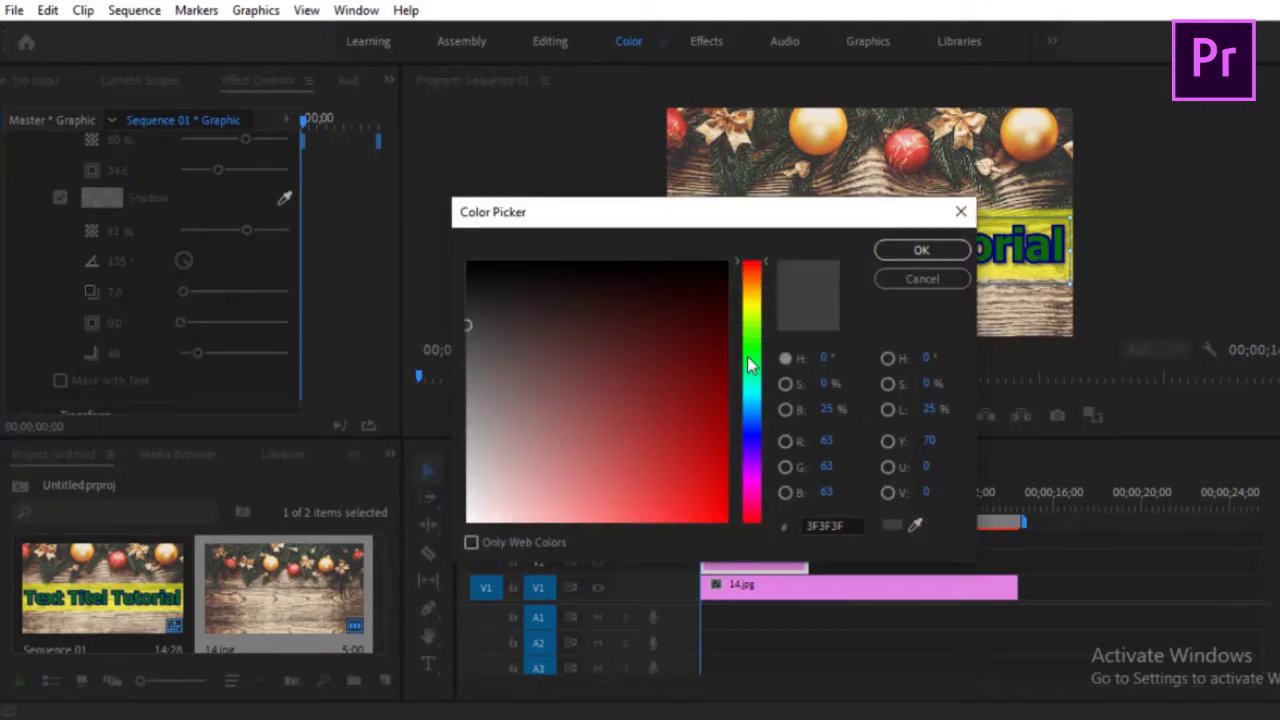
left_click(751, 392)
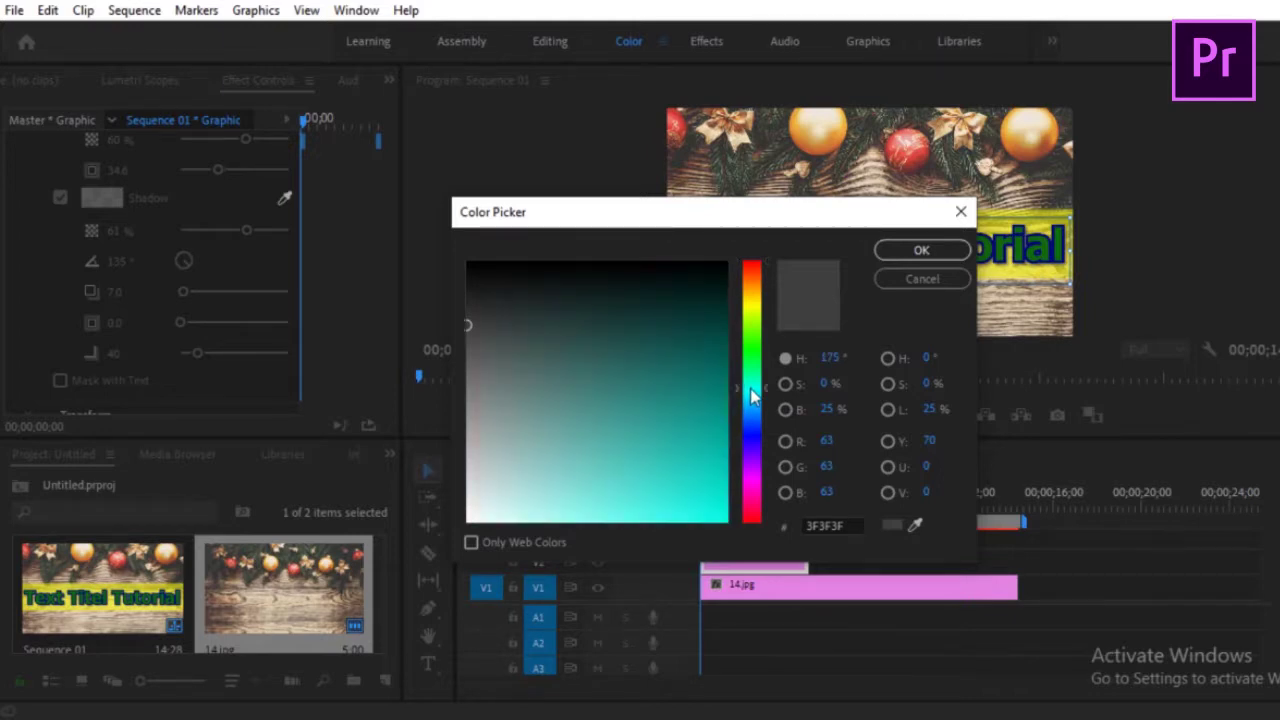
left_click(751, 384)
left_click(717, 397)
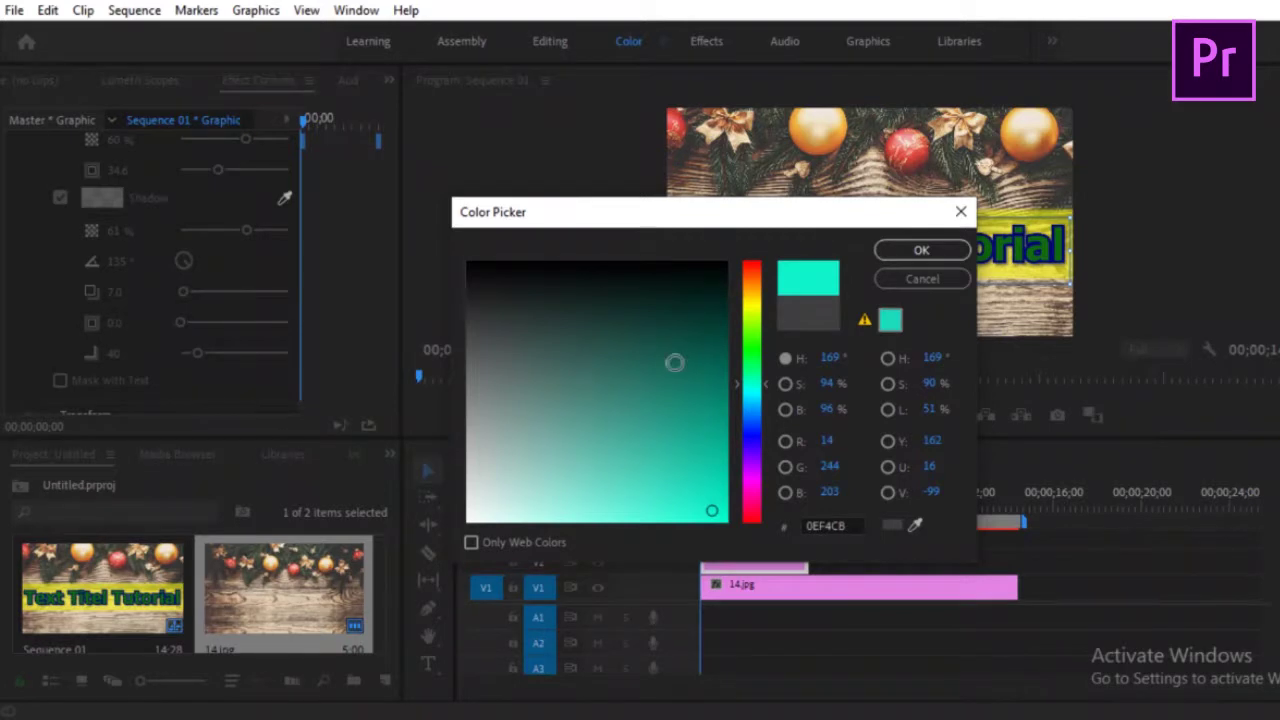
left_click(682, 394)
left_click(710, 511)
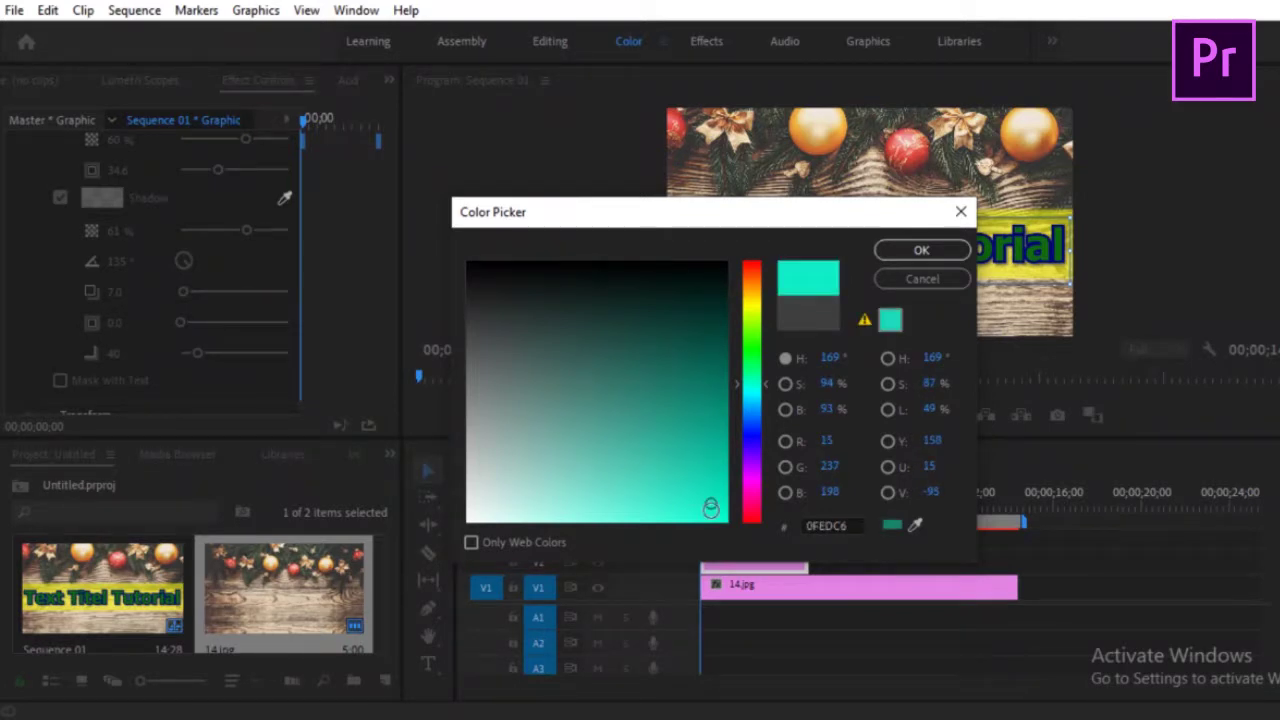
left_click(919, 251)
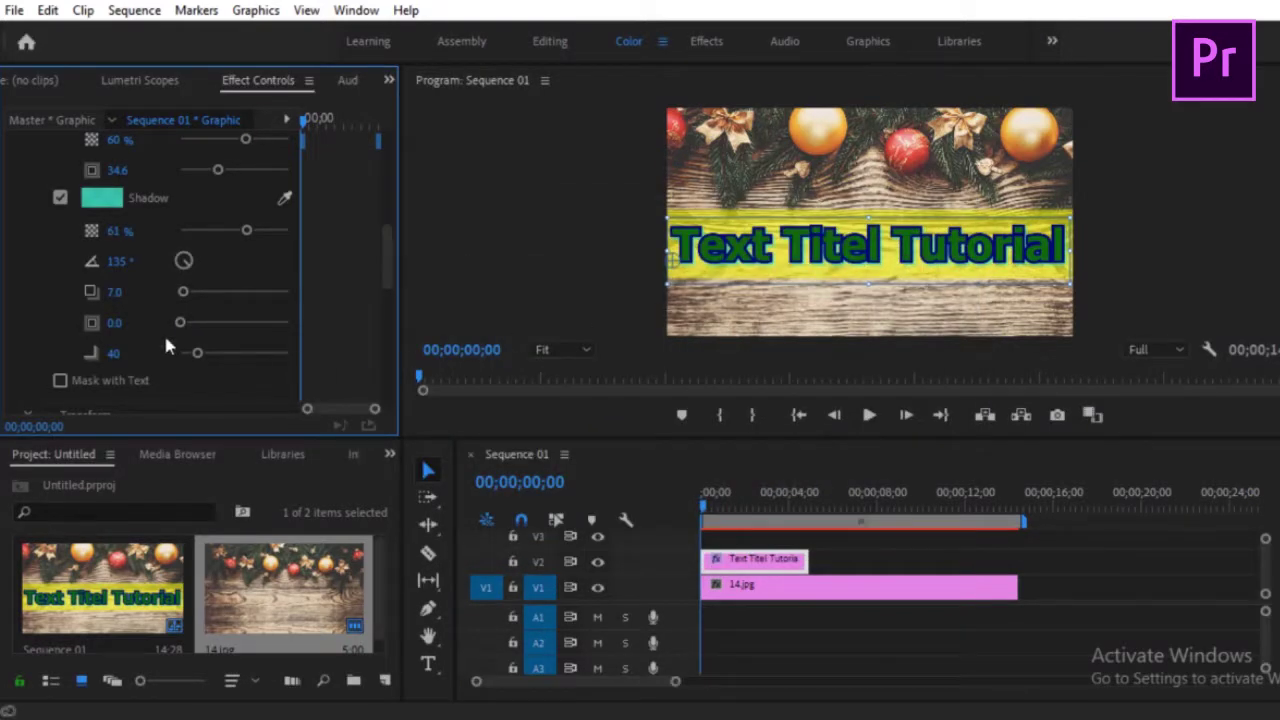
Step: Raise the shadow opacity to 100% and rotate its angle to 325°
mouse_move(246, 230)
left_mouse_down()
mouse_move(311, 235)
mouse_move(279, 231)
left_mouse_up()
mouse_move(279, 231)
left_mouse_down()
mouse_move(268, 233)
mouse_move(298, 232)
left_mouse_up()
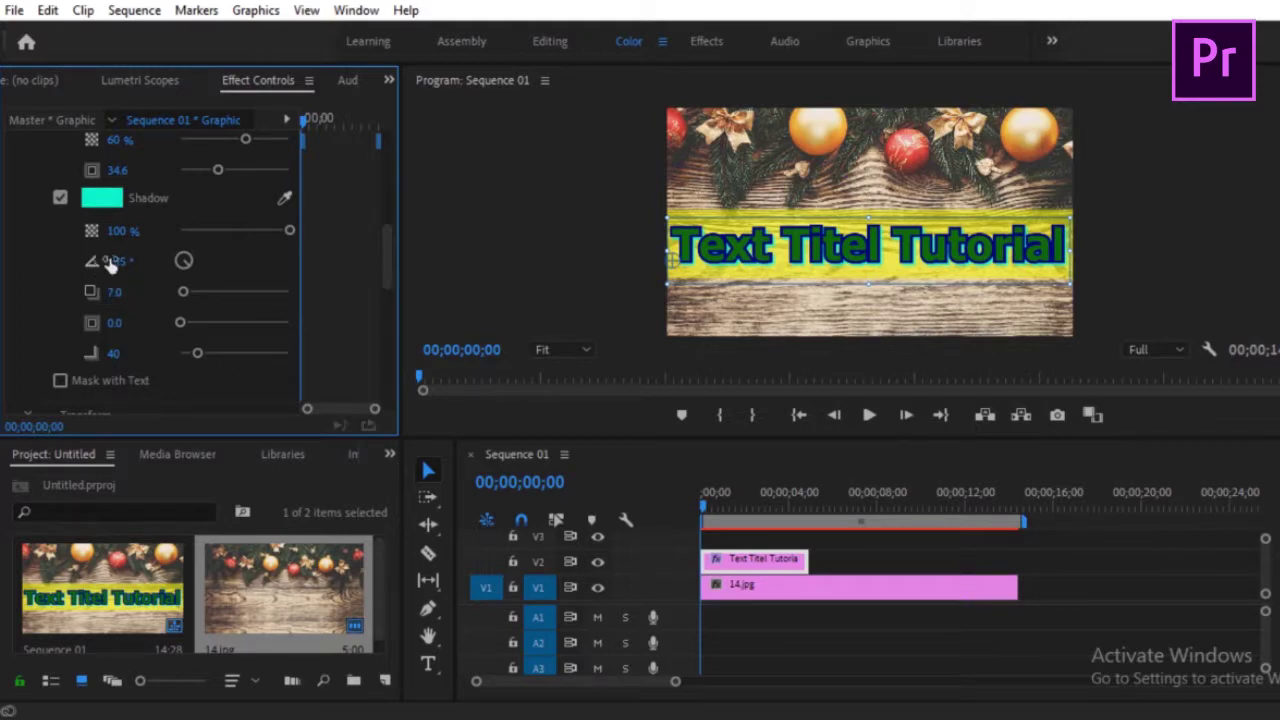
left_click_drag(112, 262, 143, 260)
mouse_move(155, 272)
left_mouse_down()
mouse_move(480, 218)
mouse_move(200, 292)
mouse_move(345, 250)
mouse_move(290, 272)
mouse_move(66, 272)
left_mouse_up()
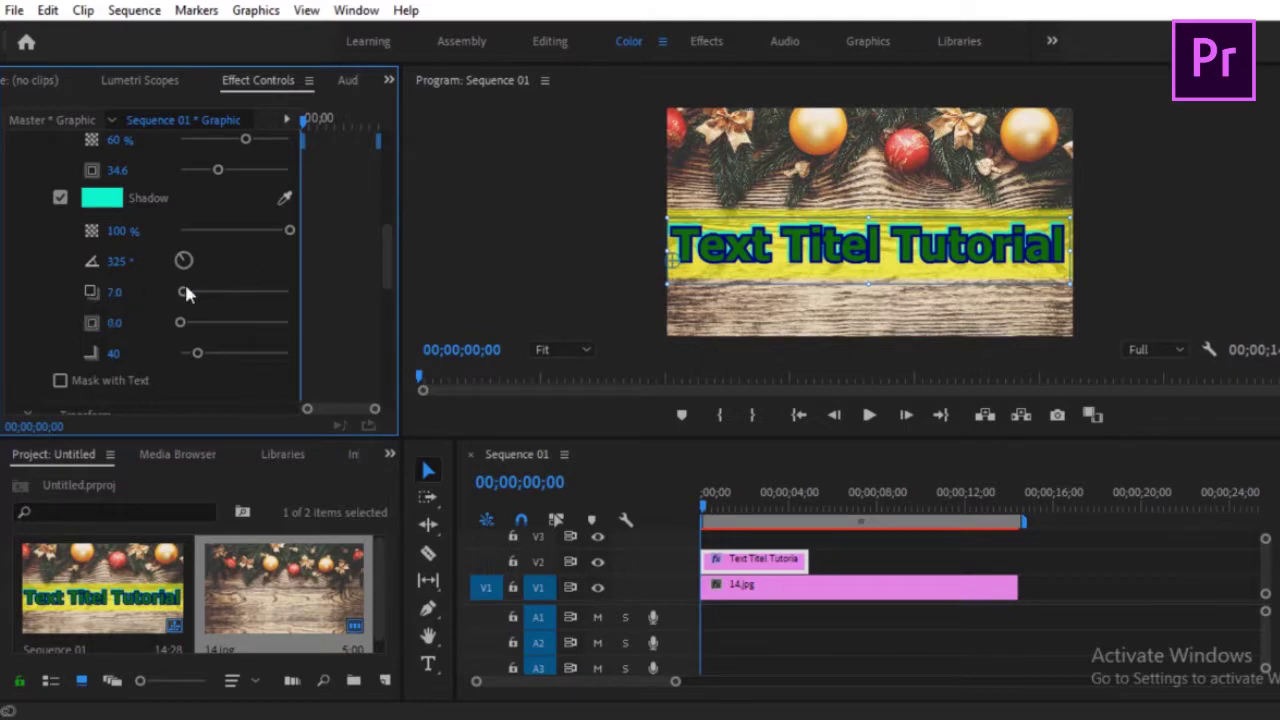
Step: Set the shadow distance to 13.1, size to 10.3 and blur to 84
mouse_move(184, 297)
left_mouse_down()
mouse_move(236, 297)
mouse_move(186, 308)
left_mouse_up()
left_click_drag(180, 322, 276, 316)
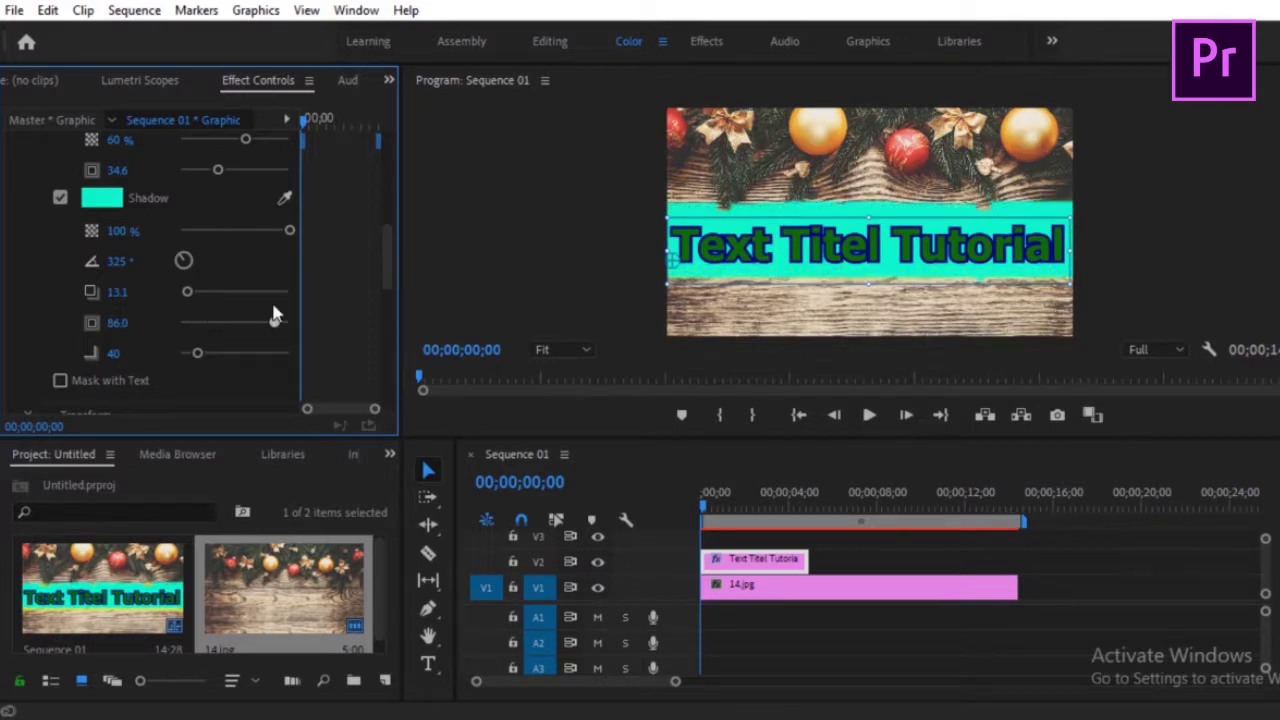
left_click_drag(276, 316, 190, 322)
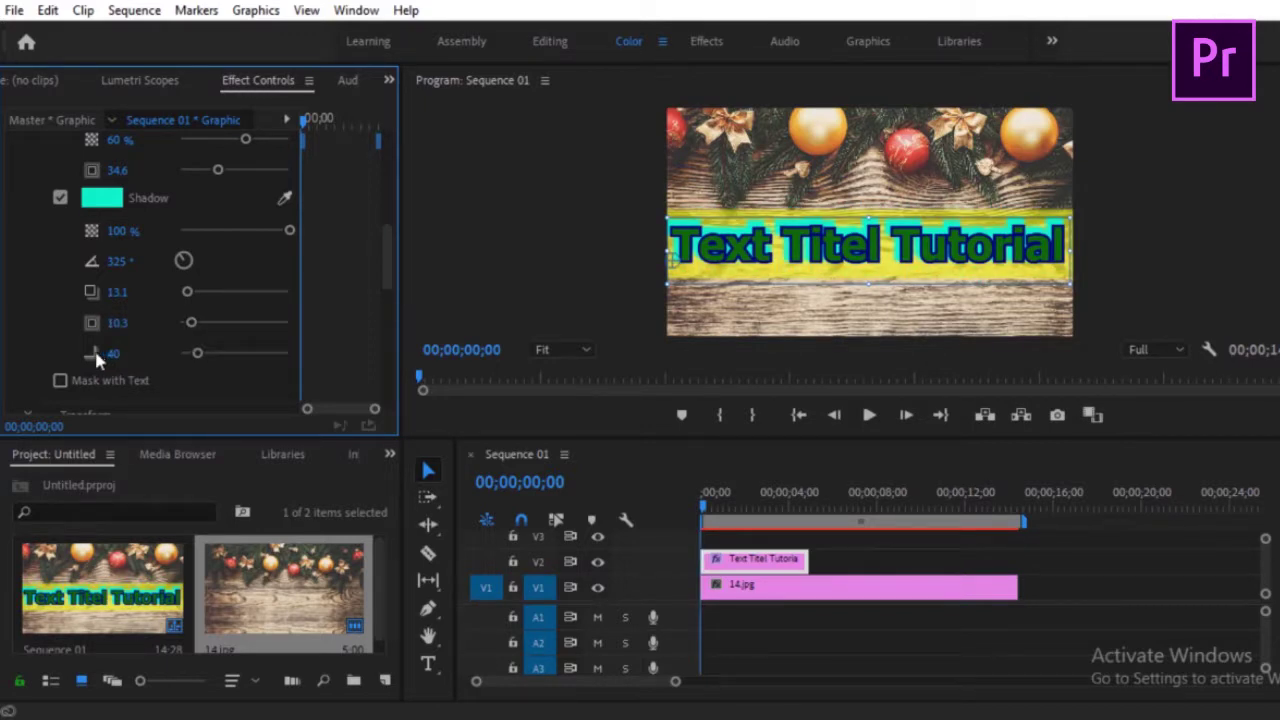
mouse_move(197, 353)
left_mouse_down()
mouse_move(197, 366)
mouse_move(220, 354)
left_mouse_up()
left_click_drag(388, 254, 388, 268)
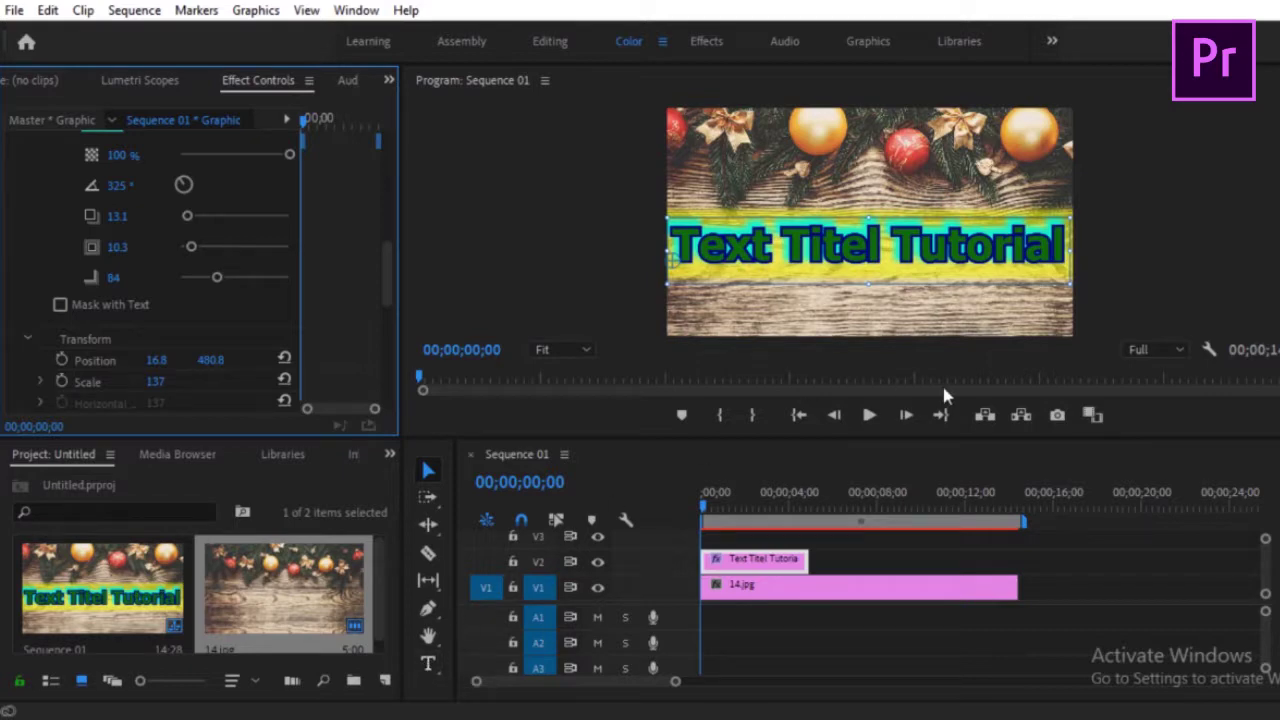
Step: Put the playhead at 00;00;06;47 and start a new Legacy Title named Title 01
left_click(851, 509)
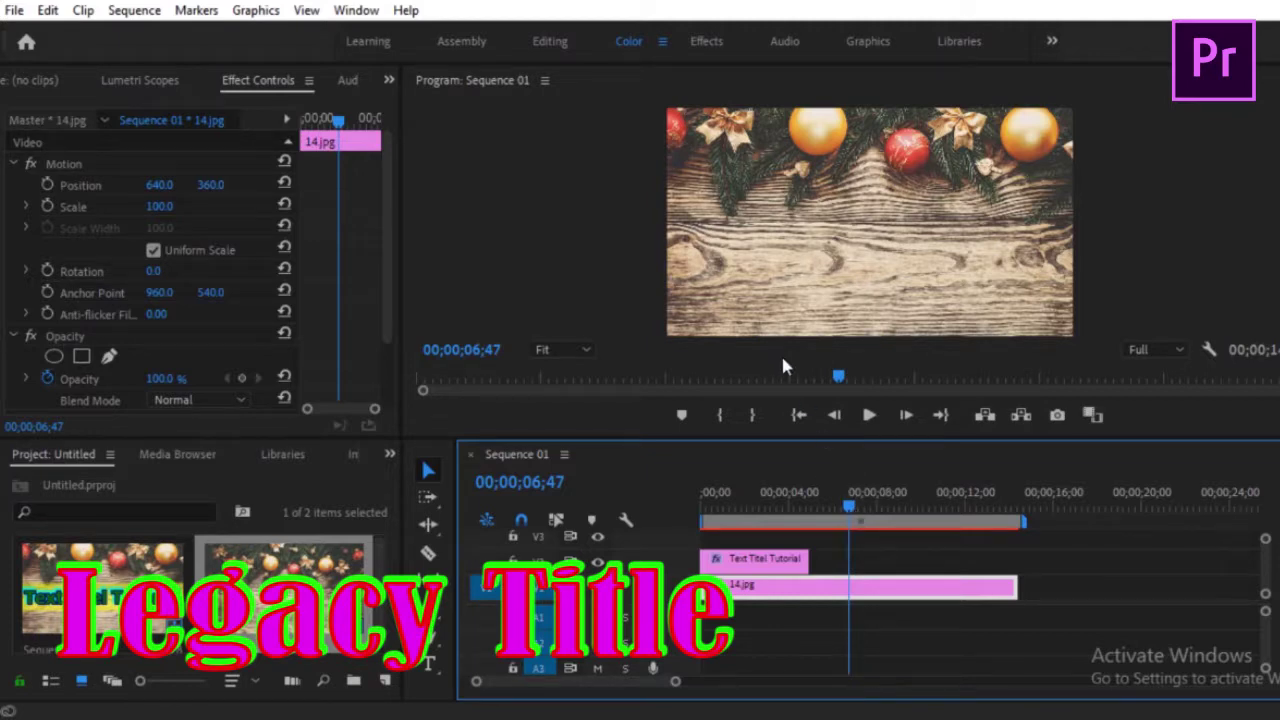
left_click(14, 12)
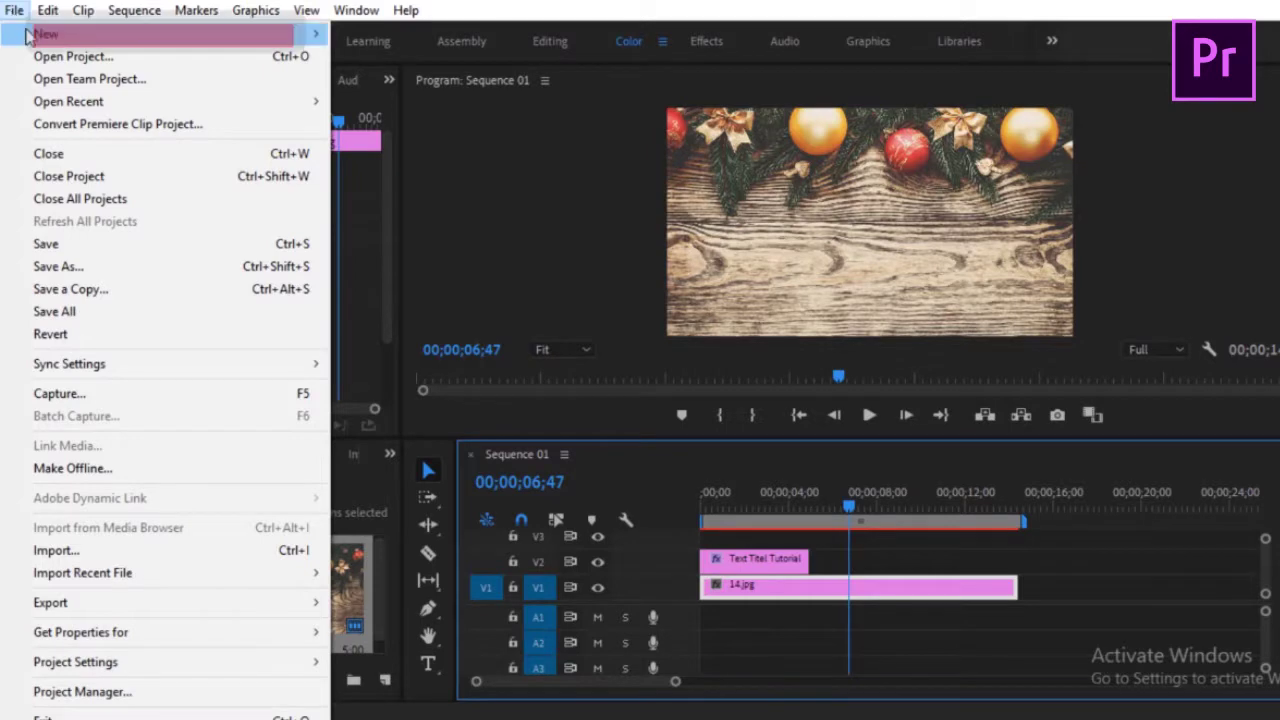
mouse_move(38, 38)
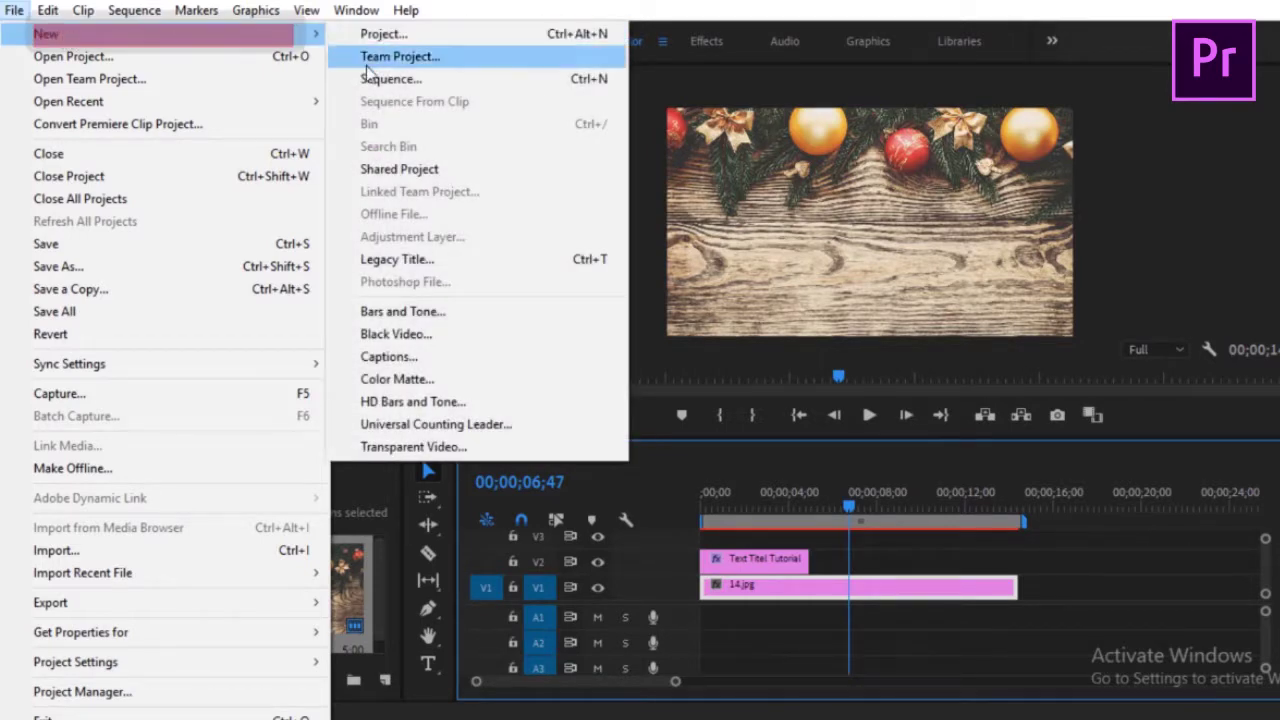
left_click(385, 262)
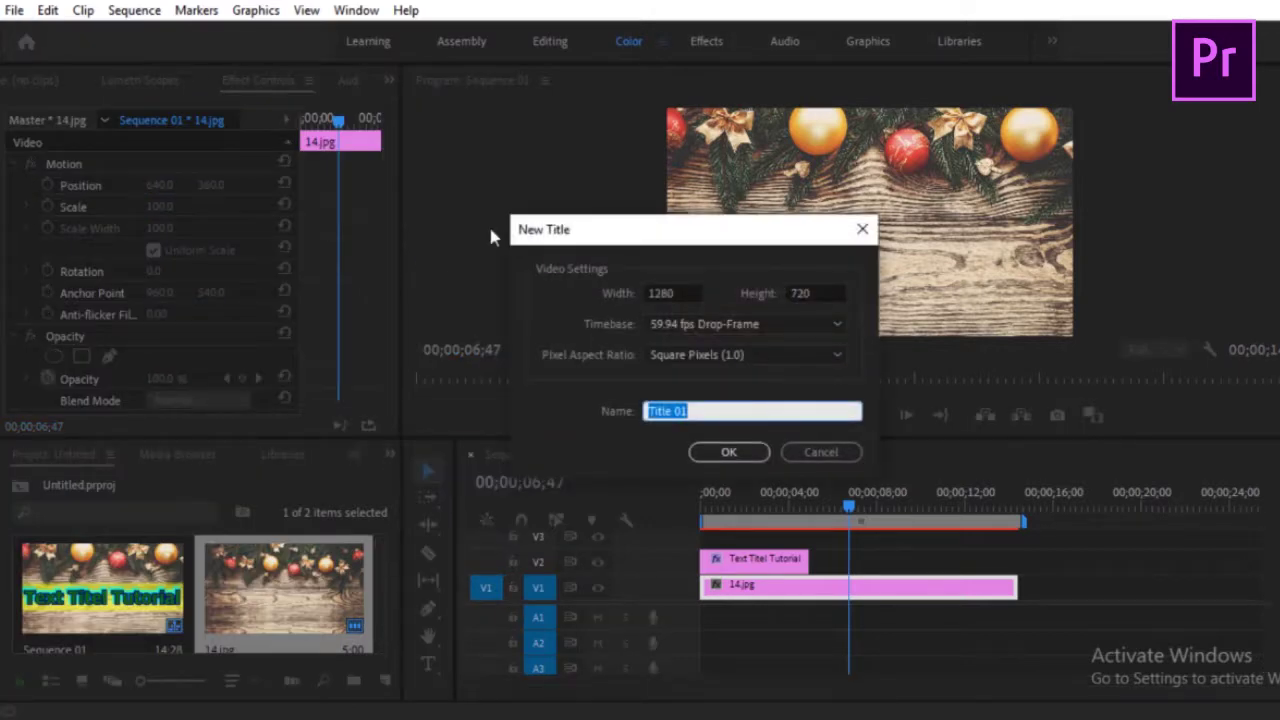
Step: Accept the 1280×720 Title 01 settings and reposition the Legacy Titler window
left_click(729, 452)
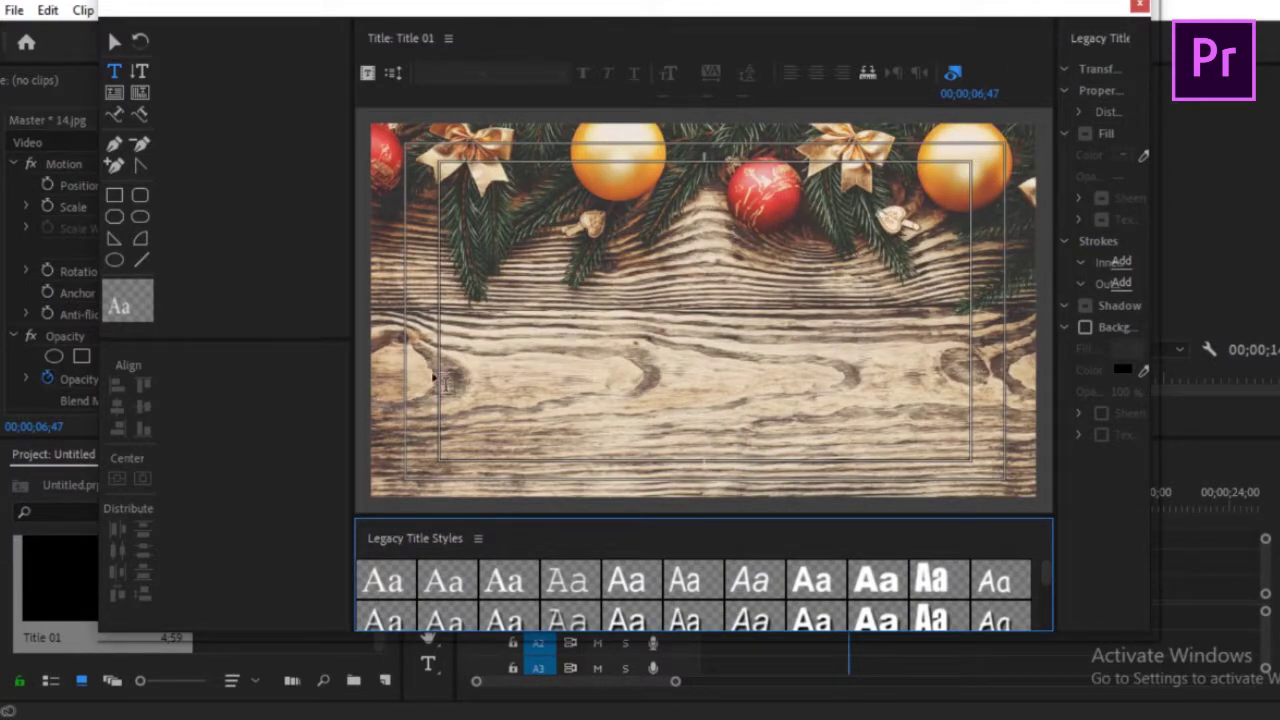
mouse_move(430, 10)
left_mouse_down()
mouse_move(470, 8)
mouse_move(450, 1)
left_mouse_up()
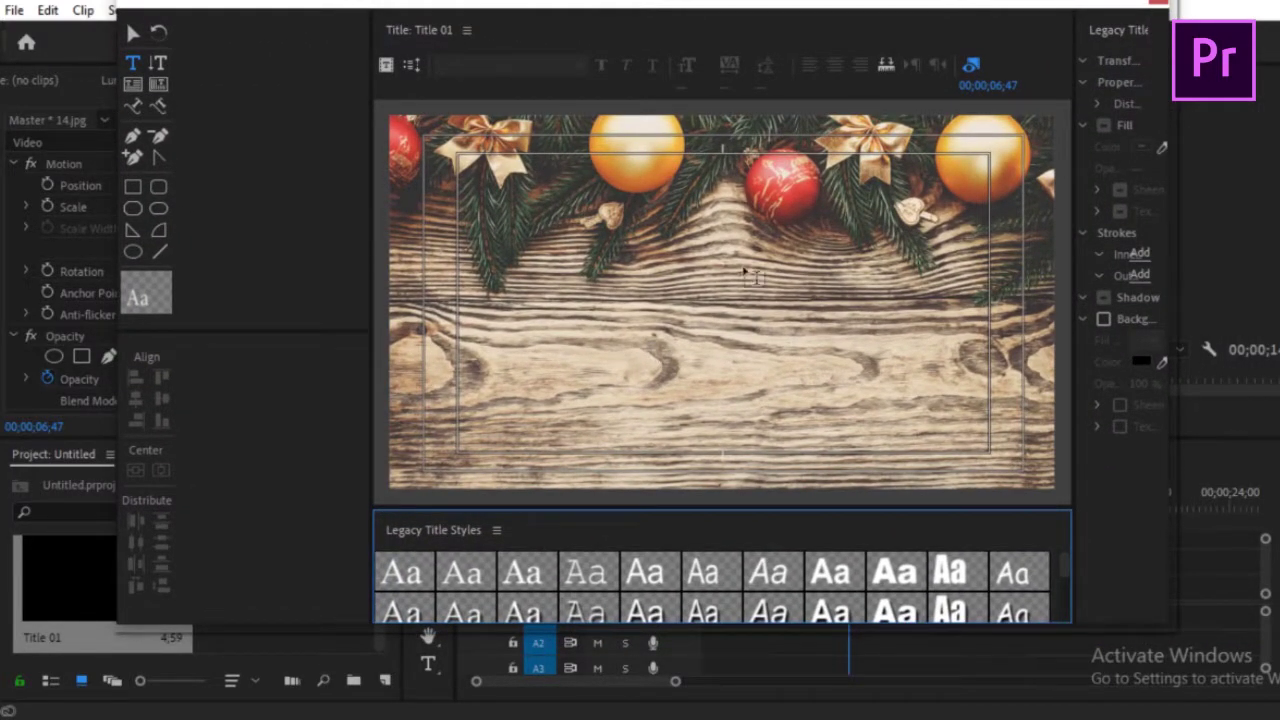
left_click_drag(886, 4, 823, 16)
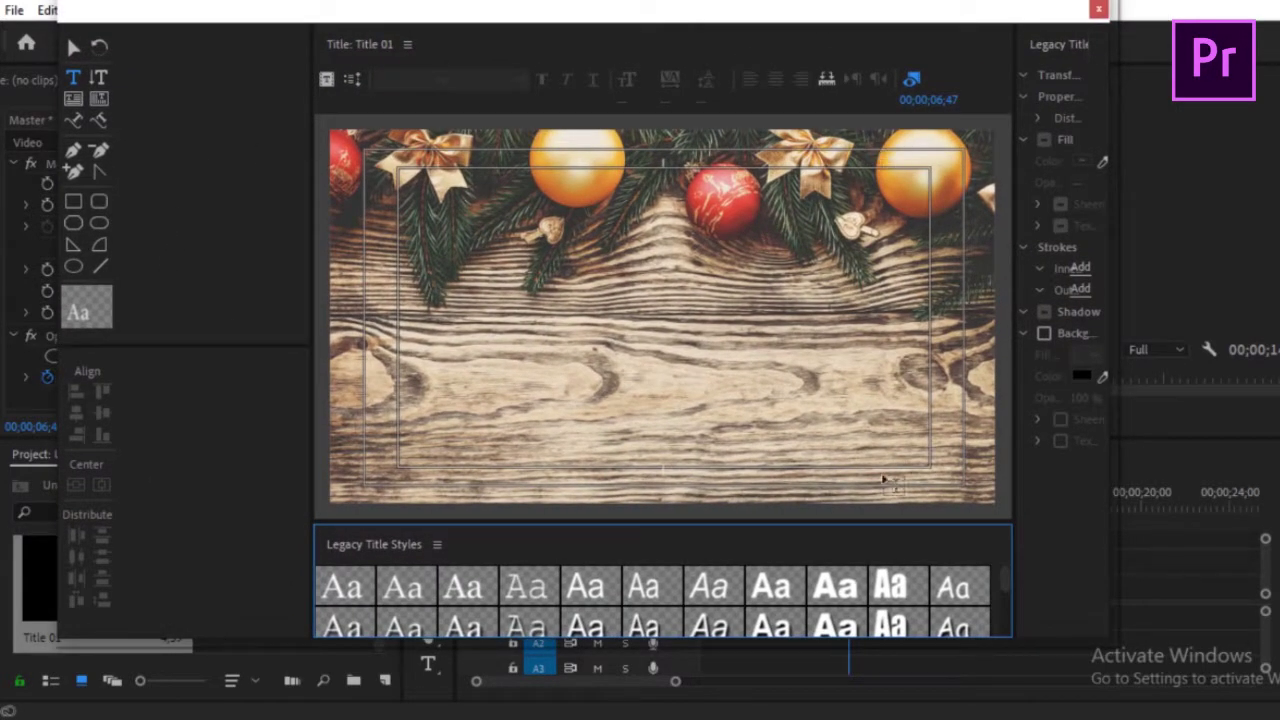
left_click_drag(546, 14, 619, 22)
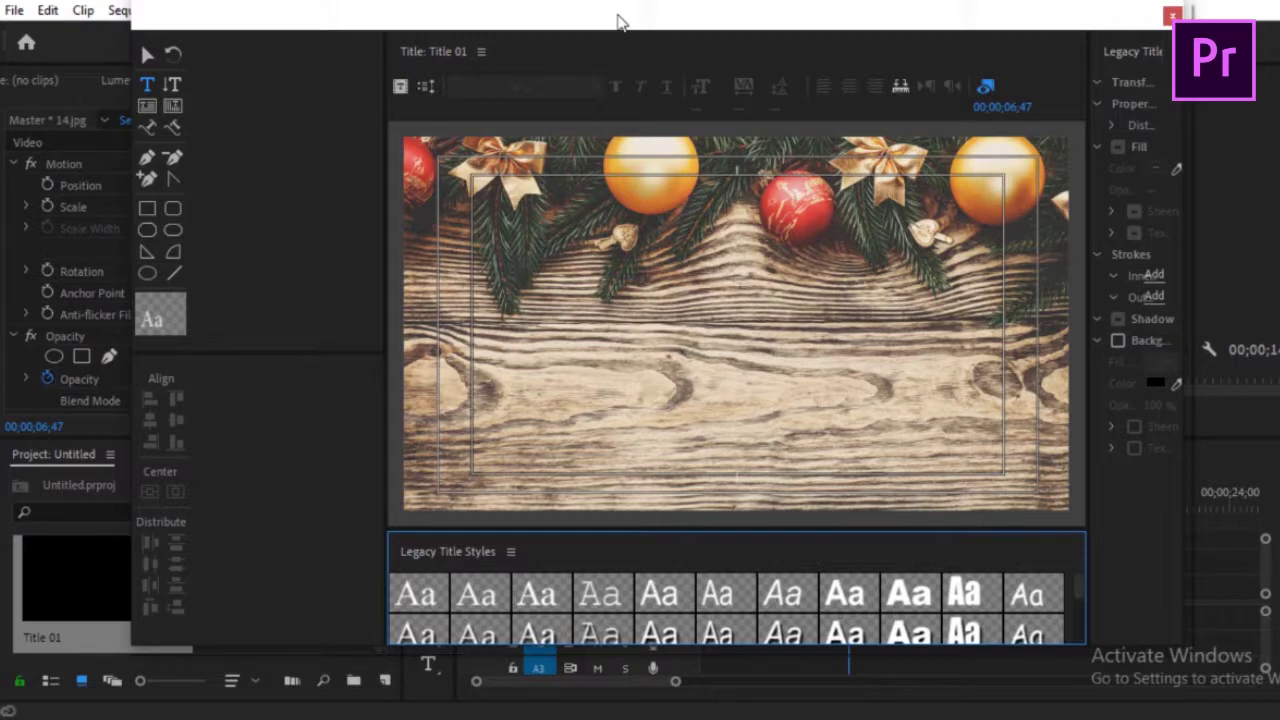
left_click_drag(617, 15, 608, 7)
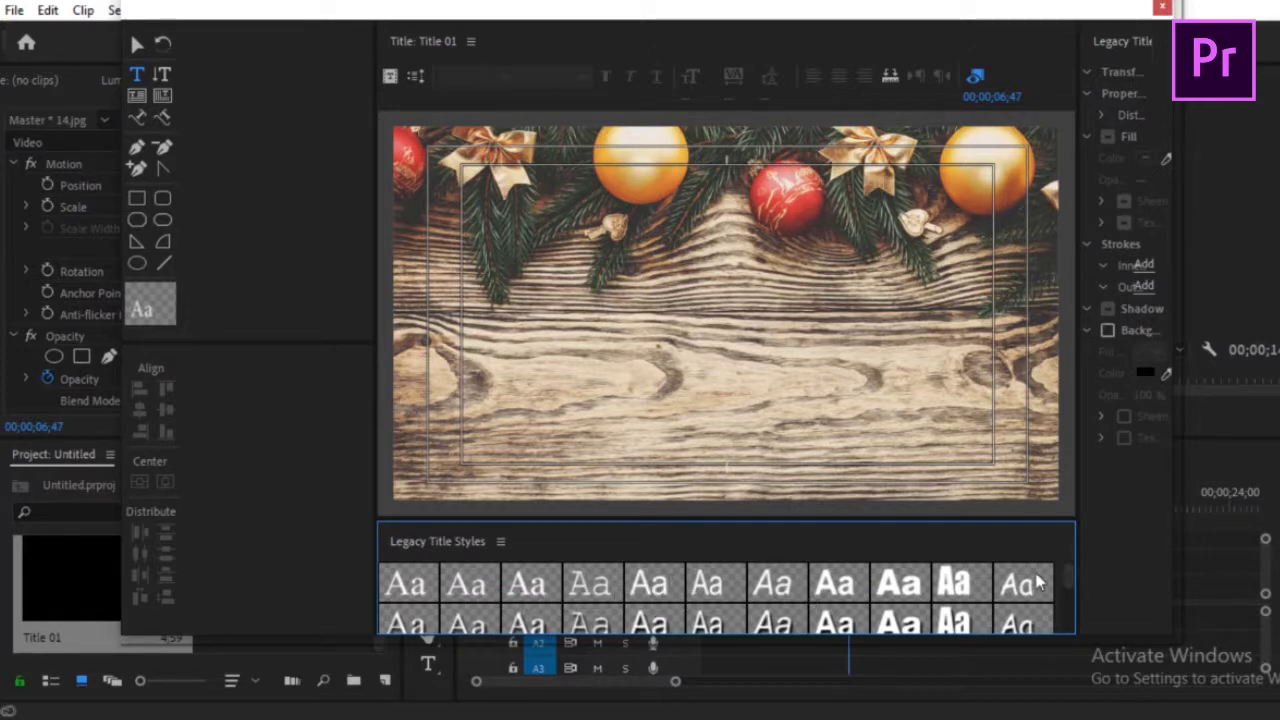
mouse_move(1068, 578)
left_mouse_down()
mouse_move(1072, 626)
mouse_move(1071, 591)
left_mouse_up()
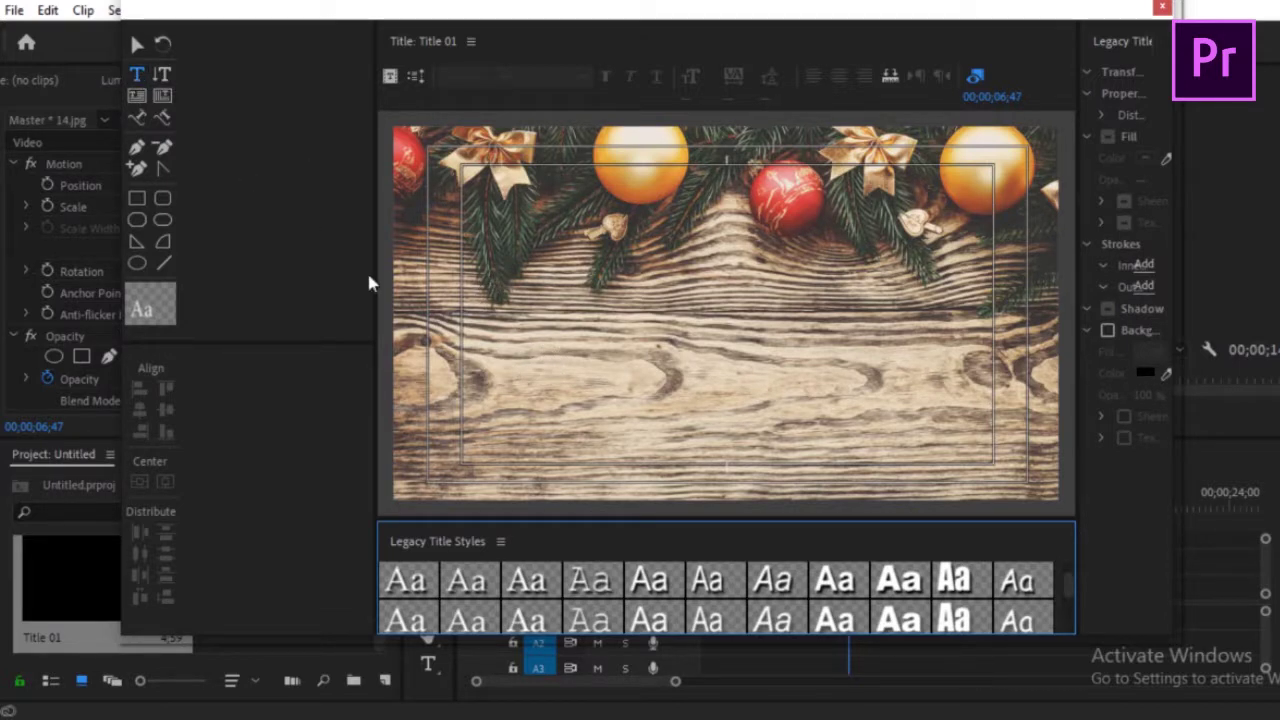
Step: Place a text insertion point on the title canvas, then select Word's Burmese/English Title and Legacy Title line
left_click(502, 330)
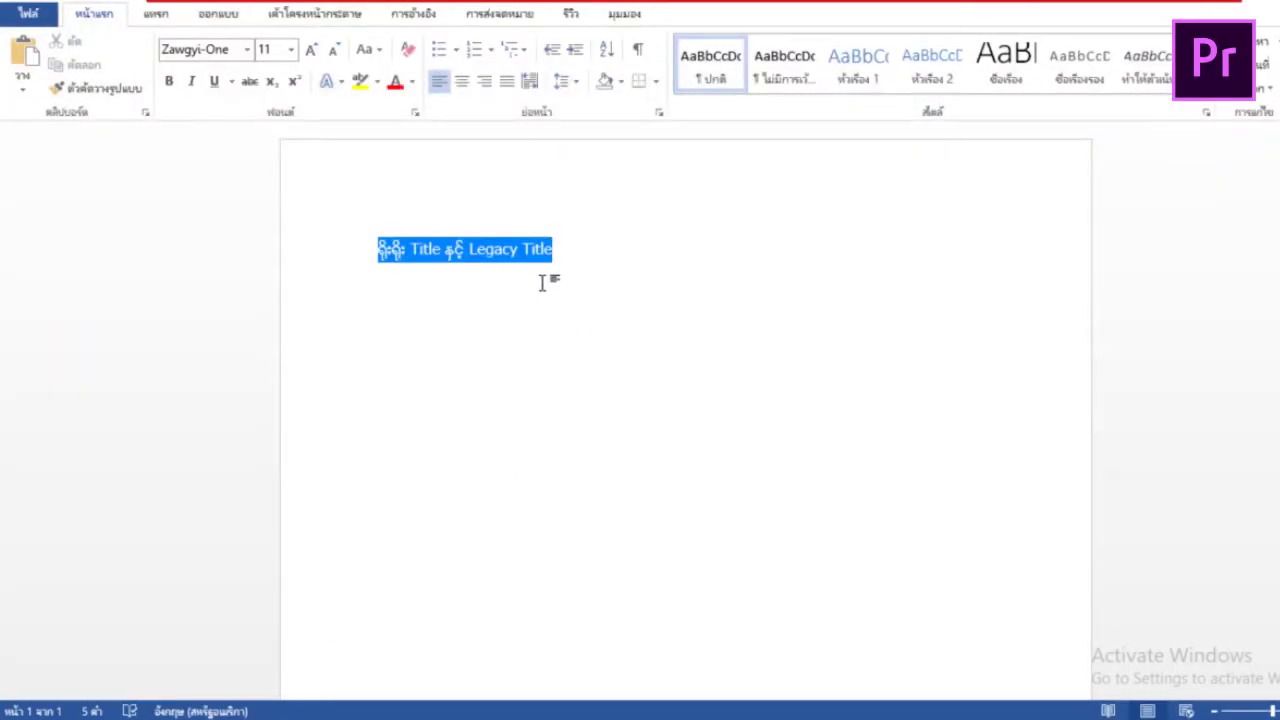
left_click_drag(557, 253, 349, 254)
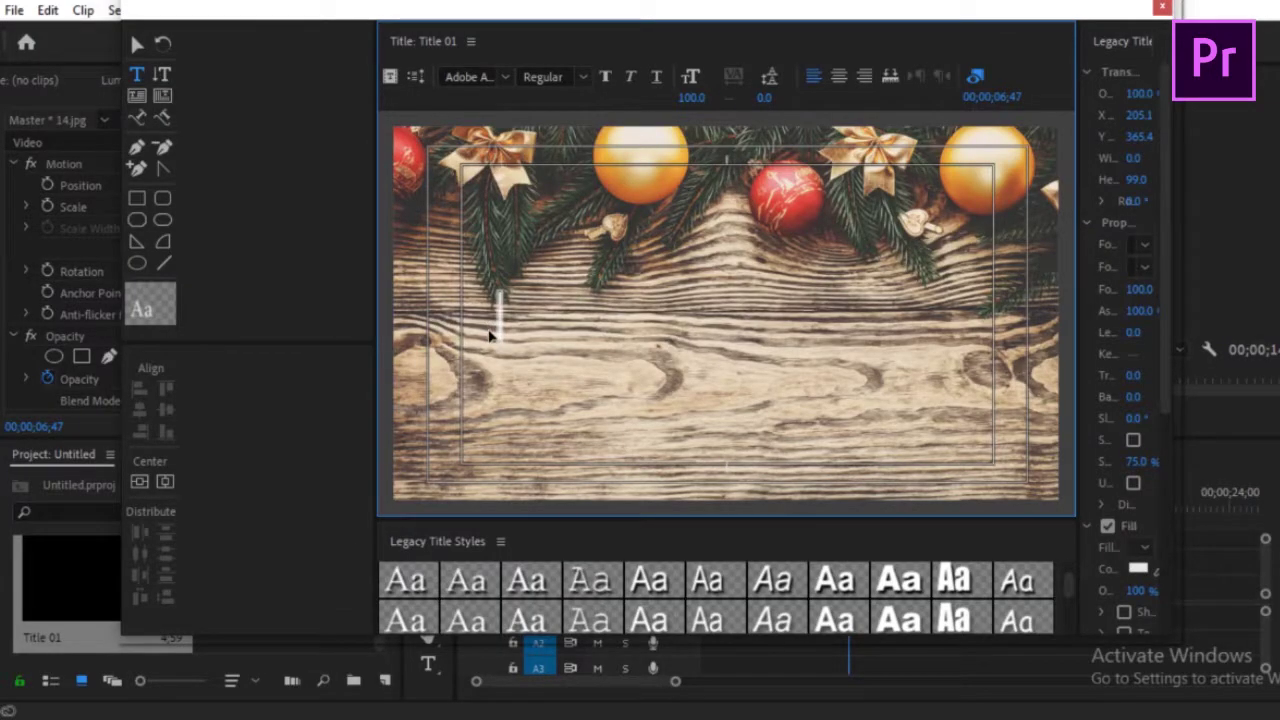
Step: Paste the copied line into Title 01 and set all its text to Zawgyi-One
key("ctrl+v")
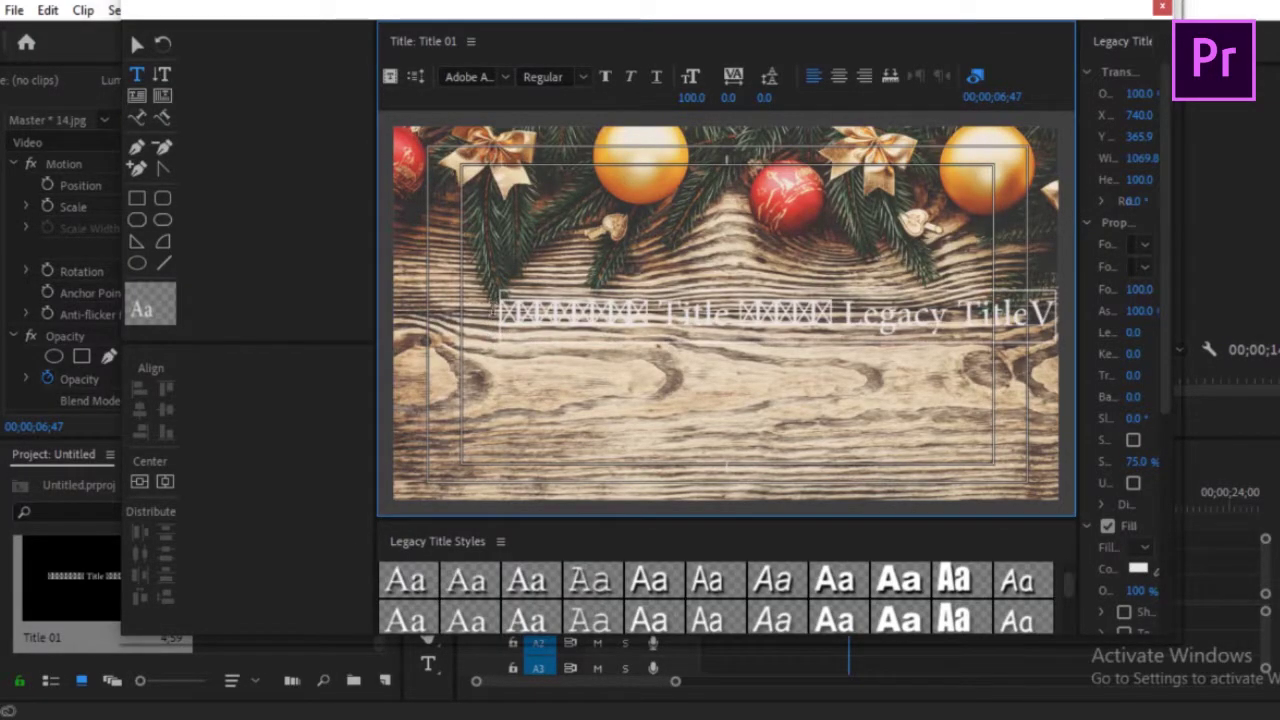
key("ctrl+a")
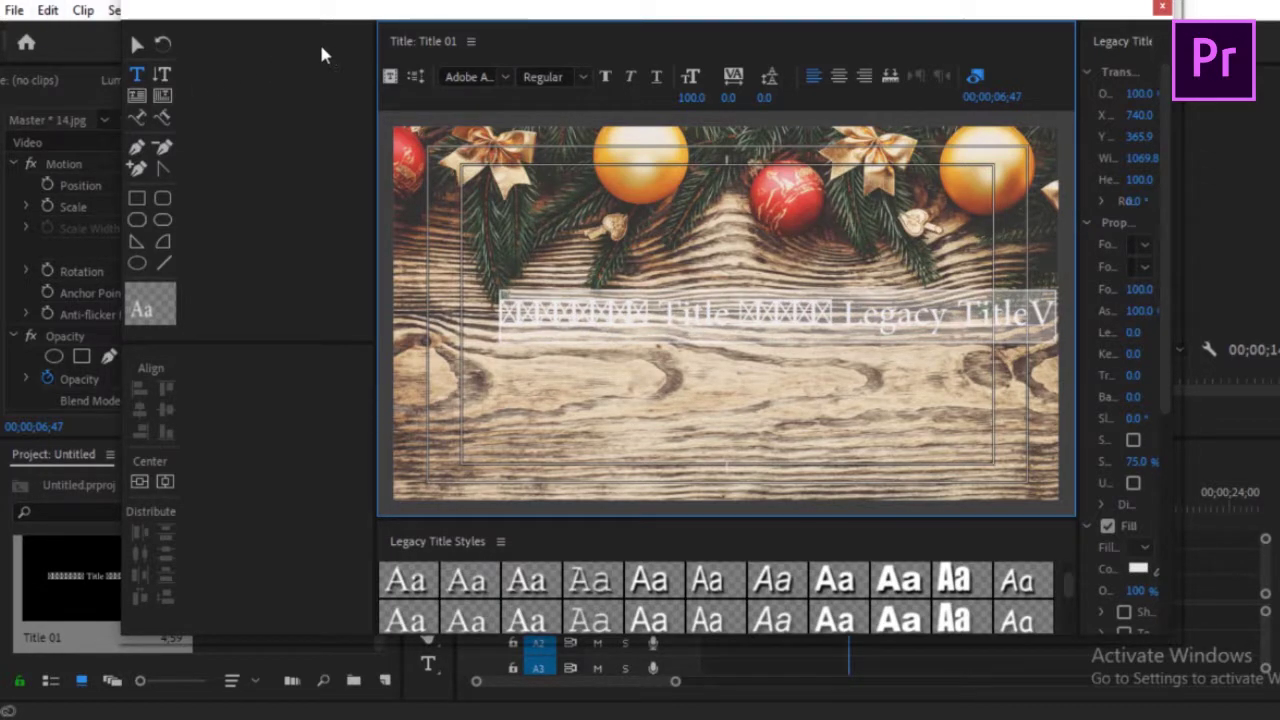
left_click(452, 77)
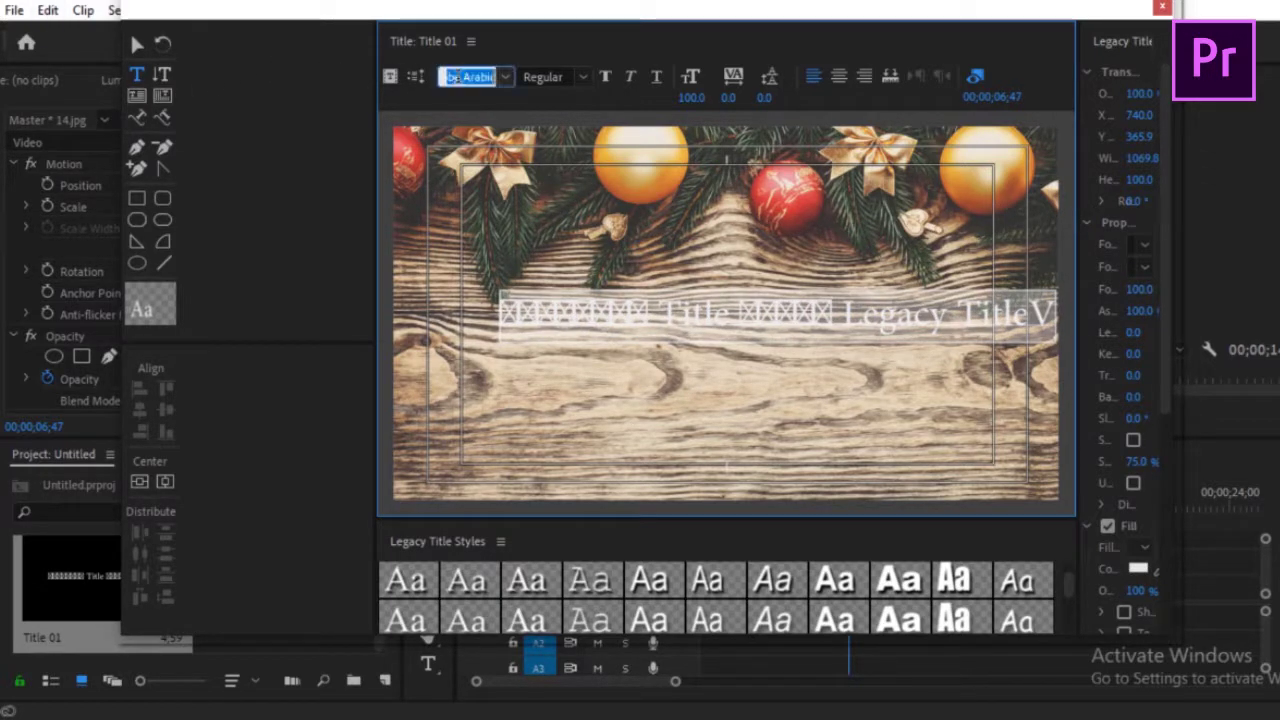
type("Zawgyi-One")
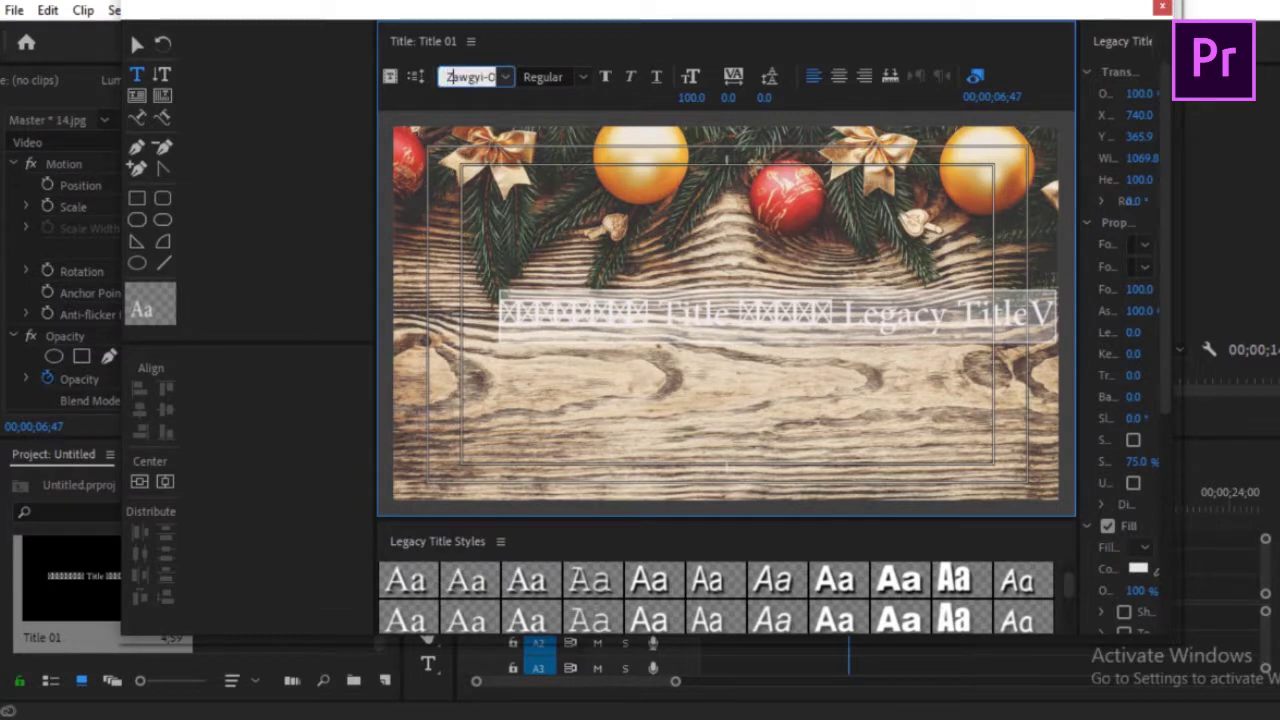
key("Return")
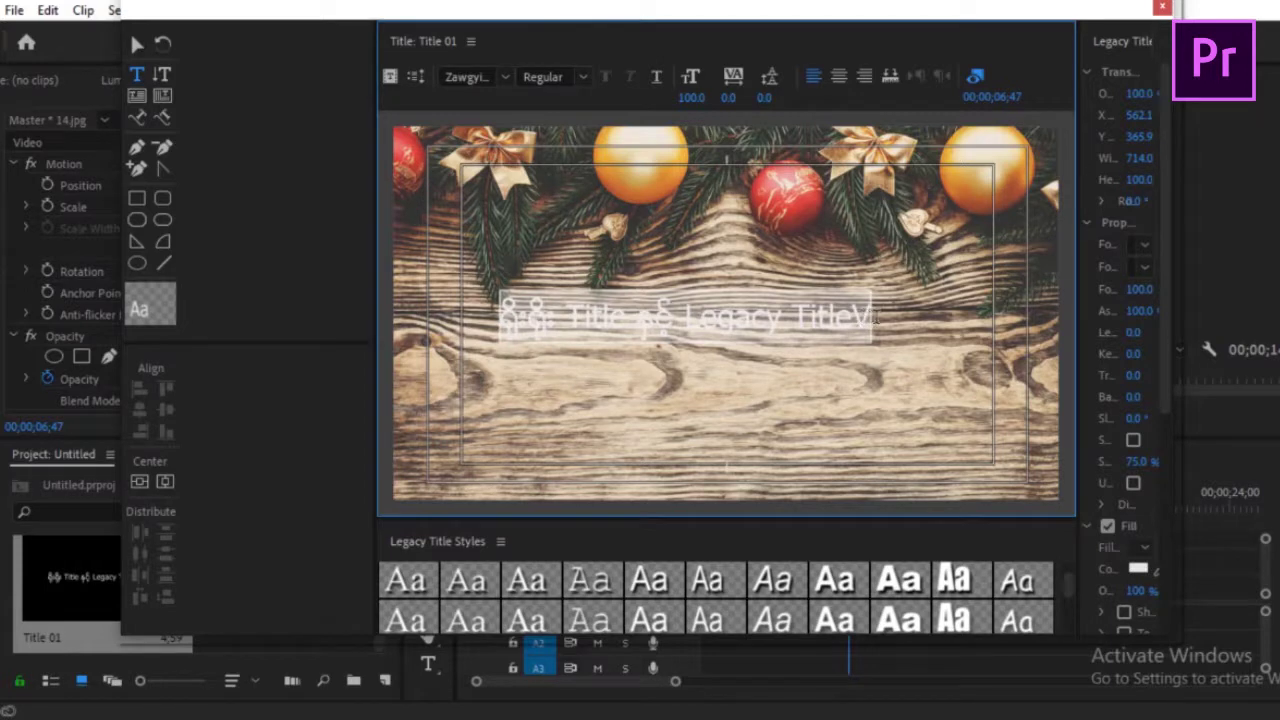
Step: Delete the stray trailing V, reselect all text and widen the properties panel
left_click(858, 316)
left_click_drag(853, 316, 880, 313)
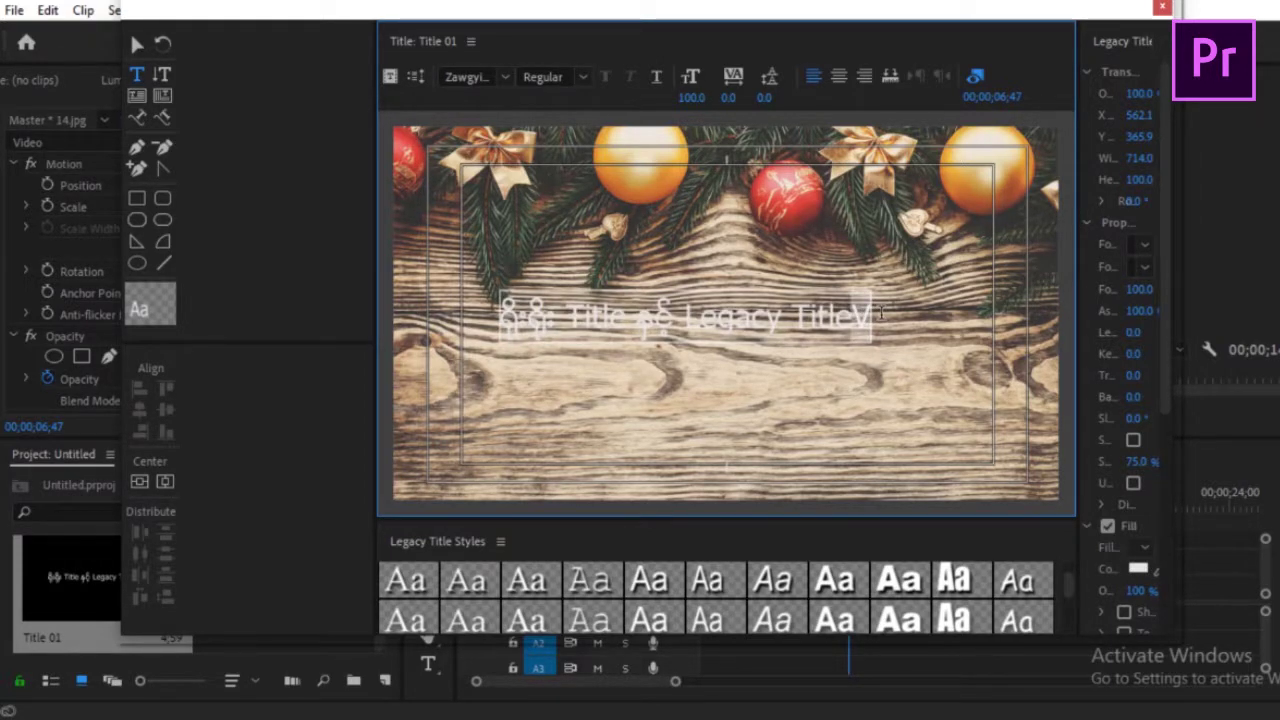
key("BackSpace")
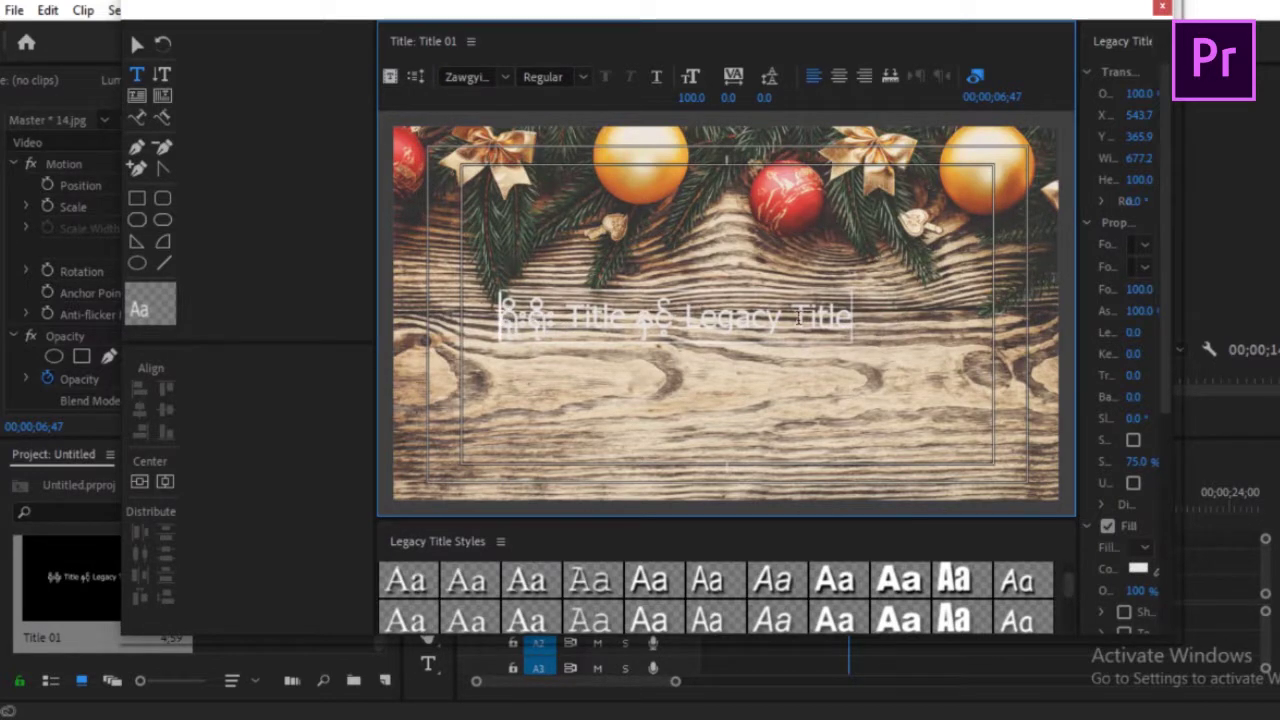
key("ctrl+a")
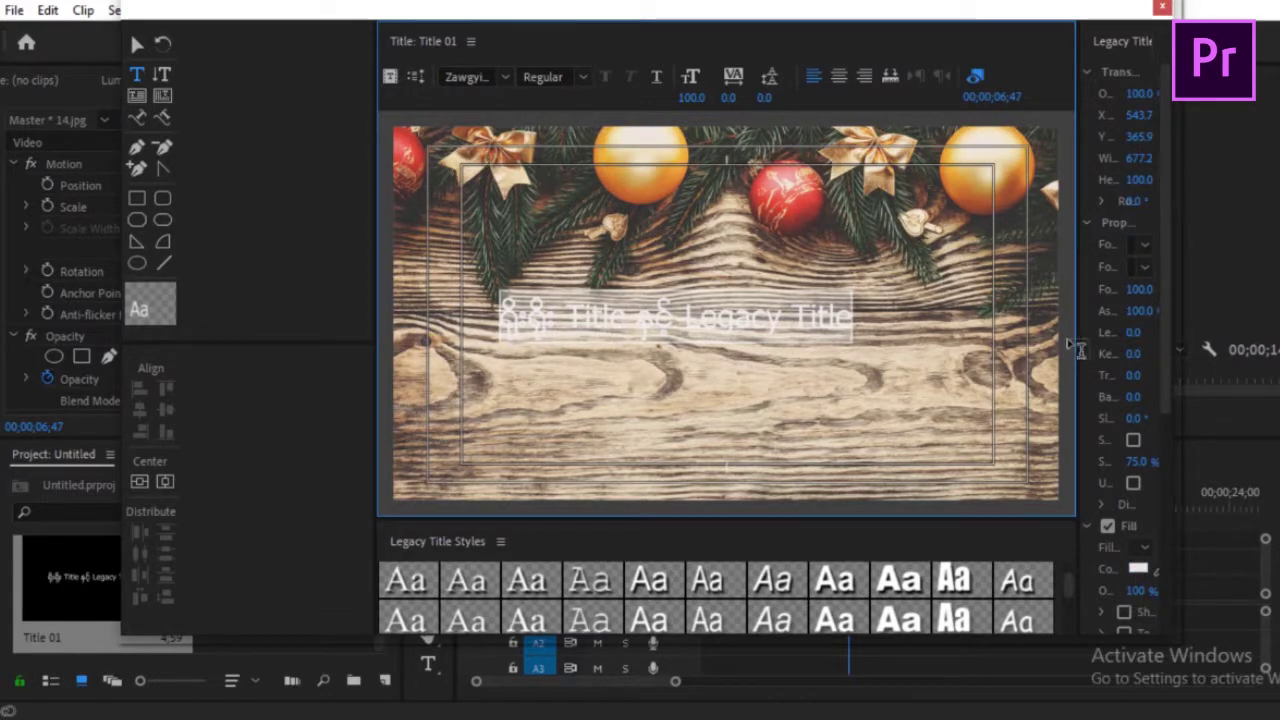
mouse_move(1079, 319)
left_mouse_down()
mouse_move(942, 342)
mouse_move(978, 290)
left_mouse_up()
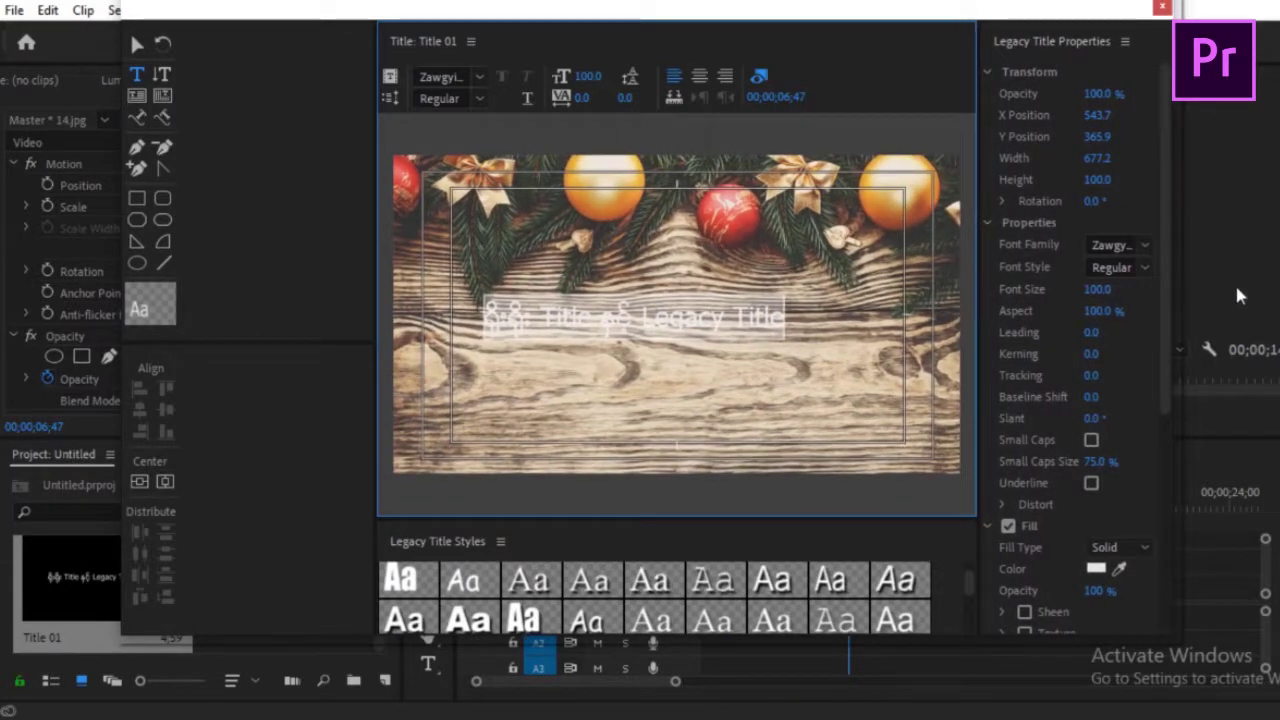
Step: Nudge the title's X Position right and move it slightly up toward the frame centre
left_click(1166, 200)
scroll(1170, 195, "down", 1)
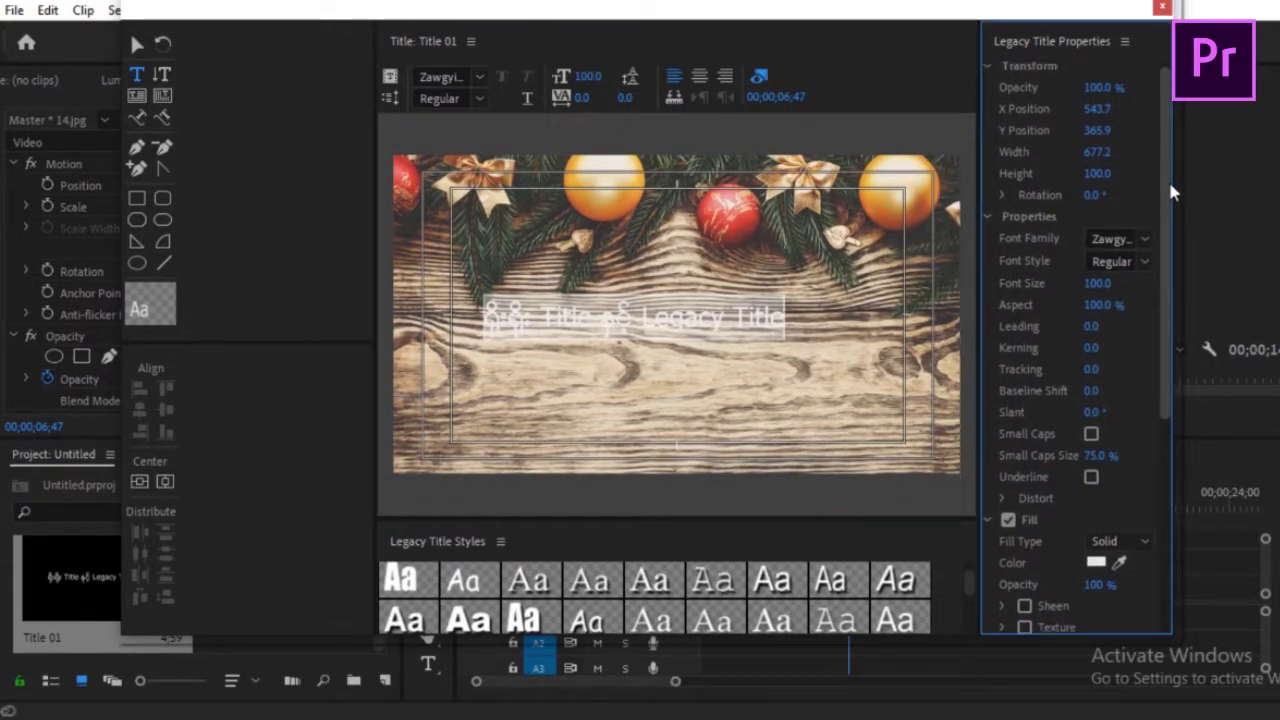
scroll(1169, 170, "up", 1)
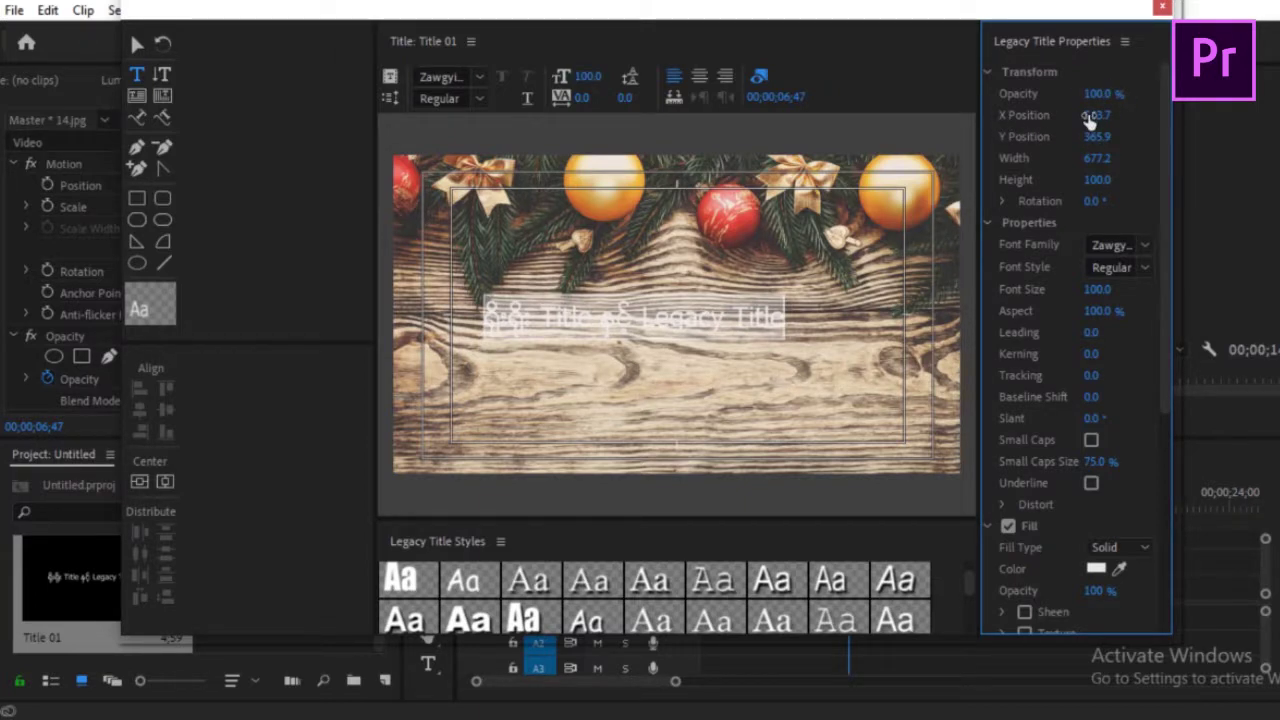
left_click_drag(1090, 118, 1107, 118)
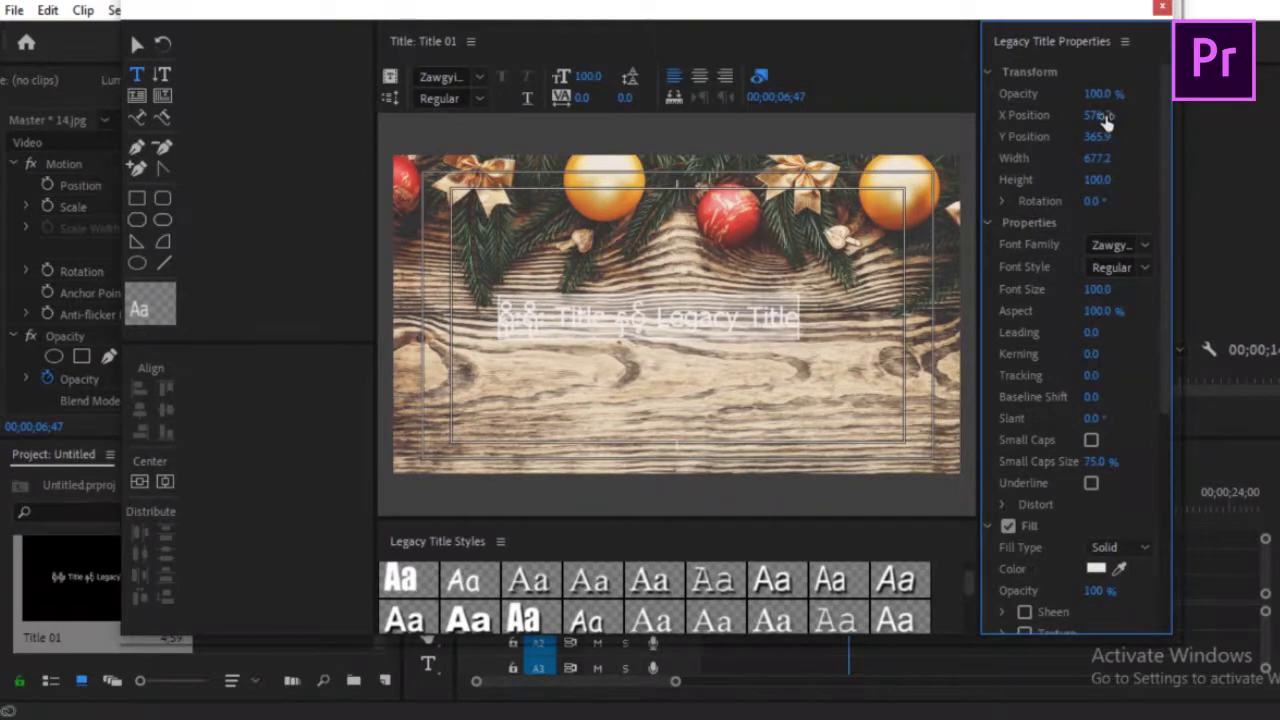
left_click(137, 46)
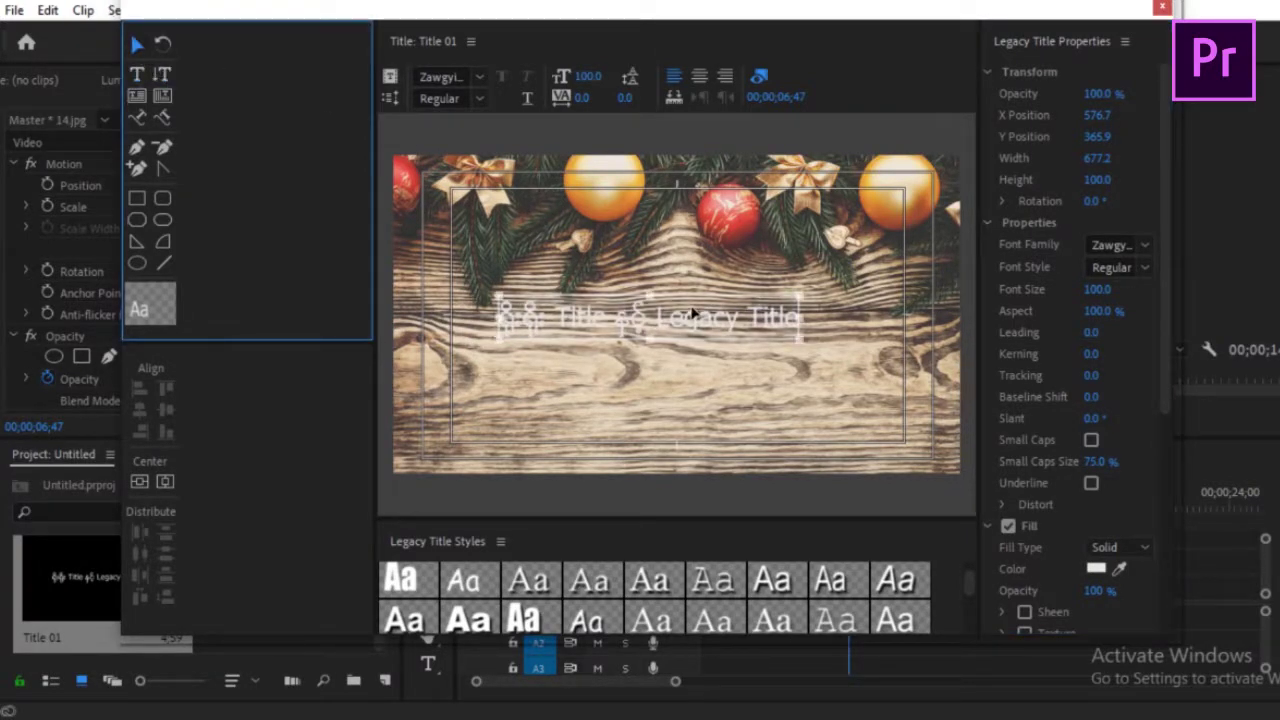
left_click_drag(693, 314, 716, 302)
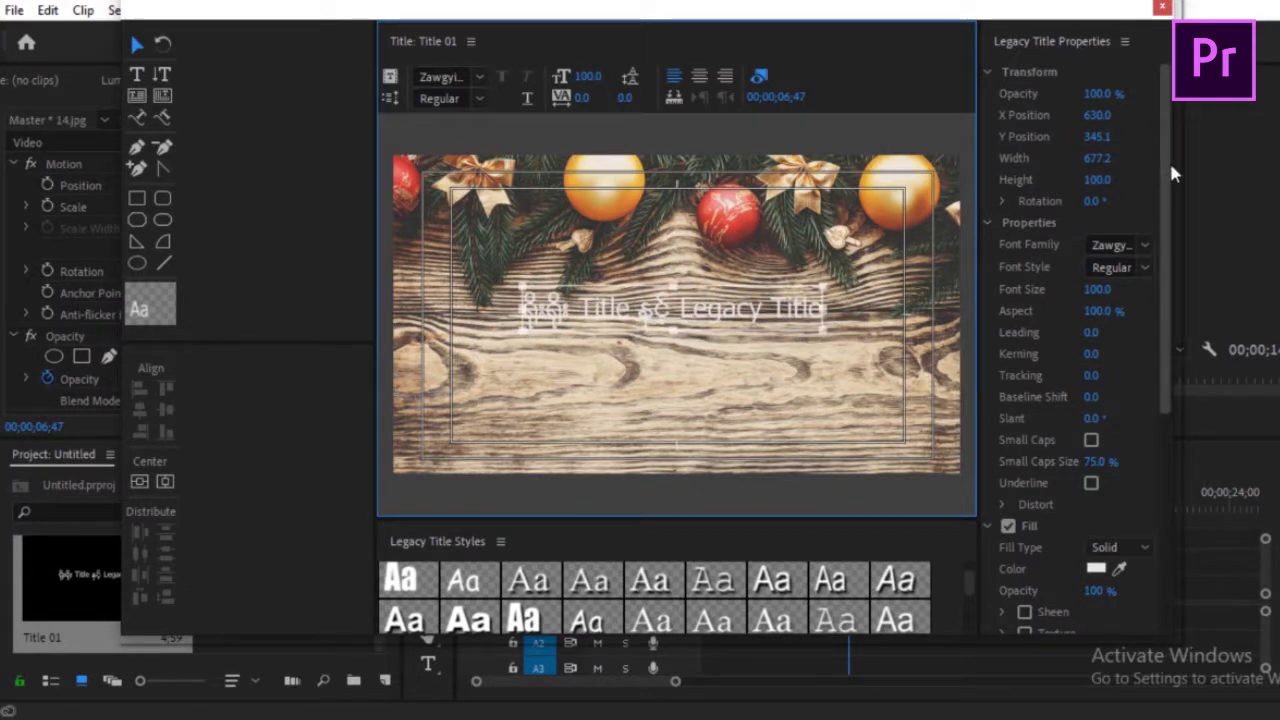
Step: Raise the font size to 105 and set kerning back to 0
left_click_drag(1167, 150, 1168, 200)
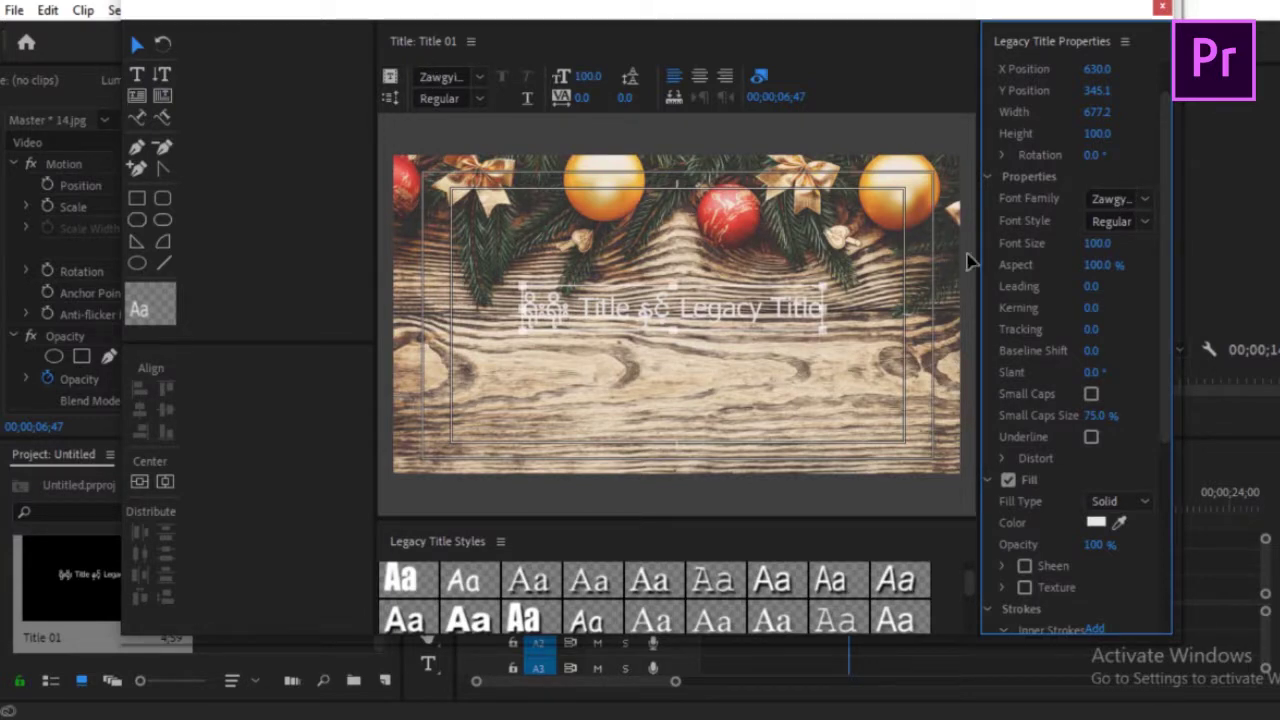
left_click_drag(1098, 250, 1100, 243)
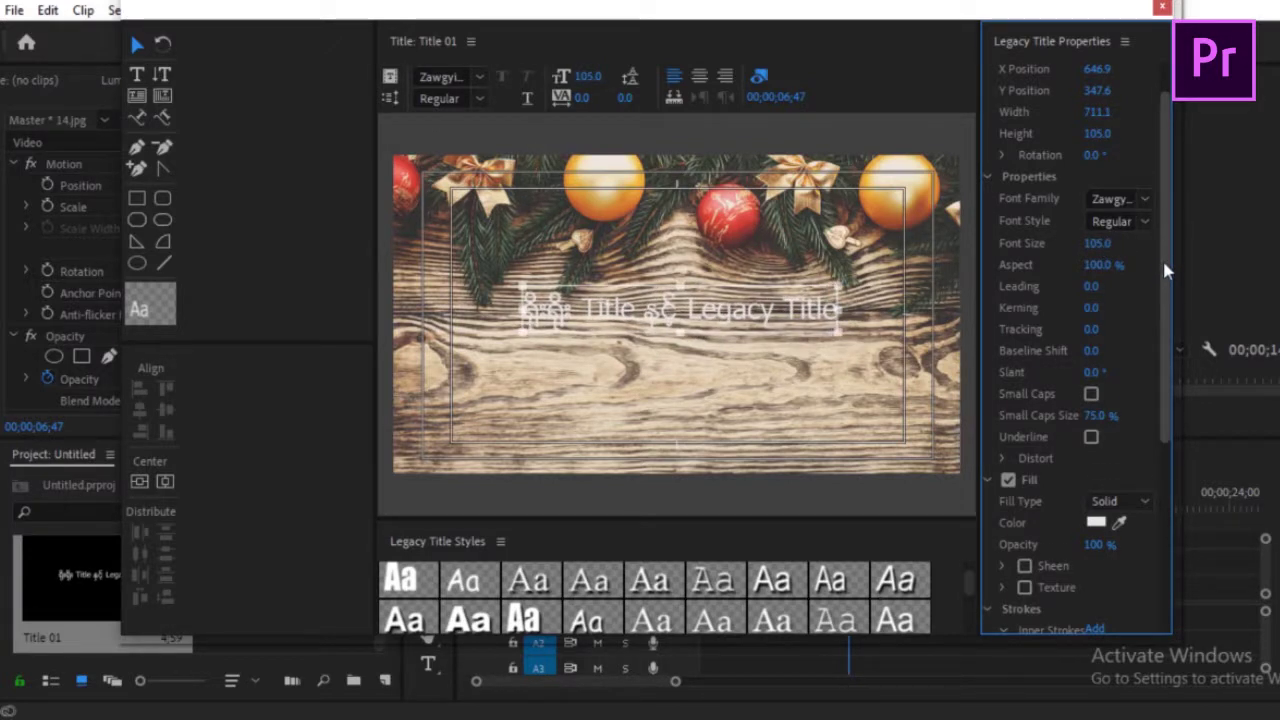
scroll(1162, 262, "down", 2)
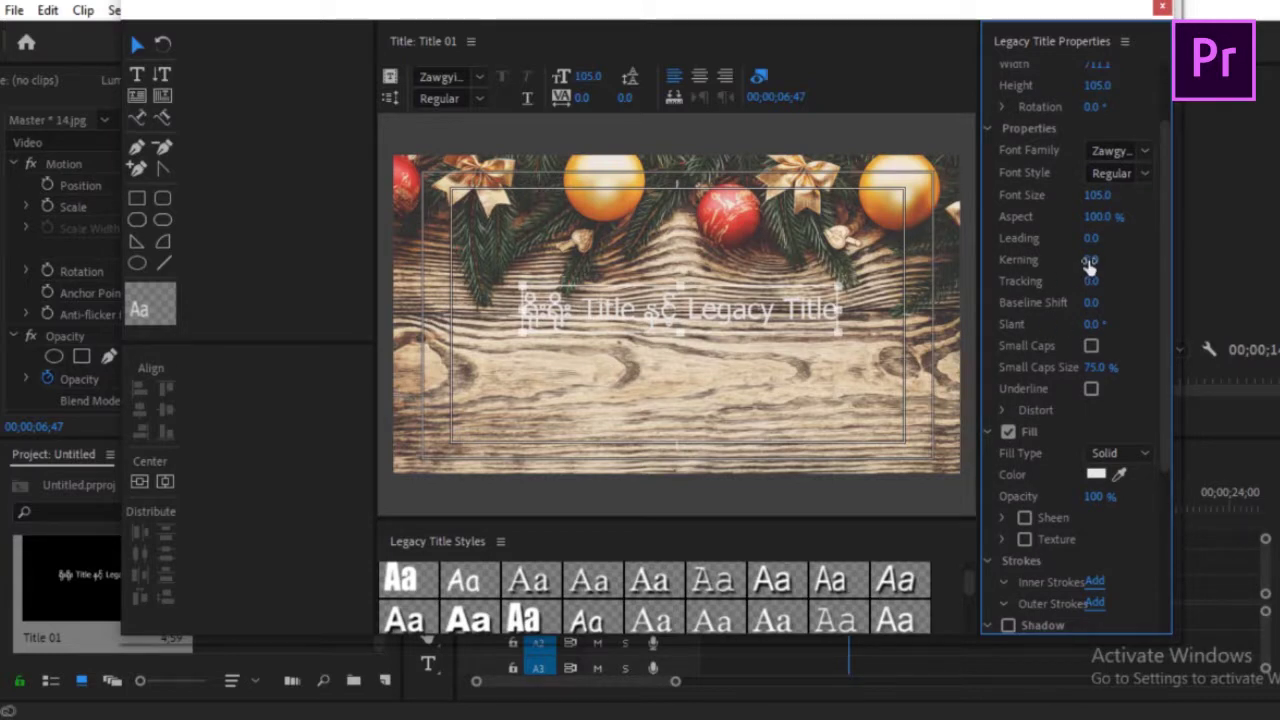
left_click_drag(1089, 262, 1101, 259)
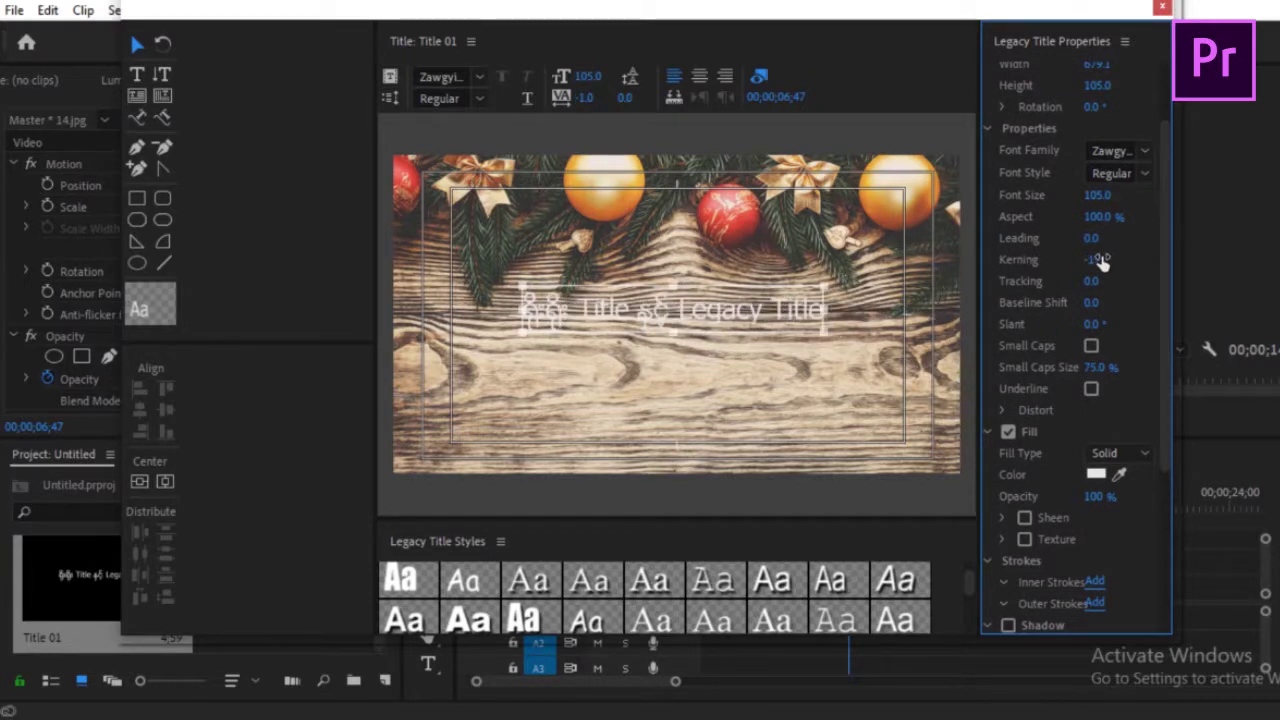
left_click(1100, 259)
type("0")
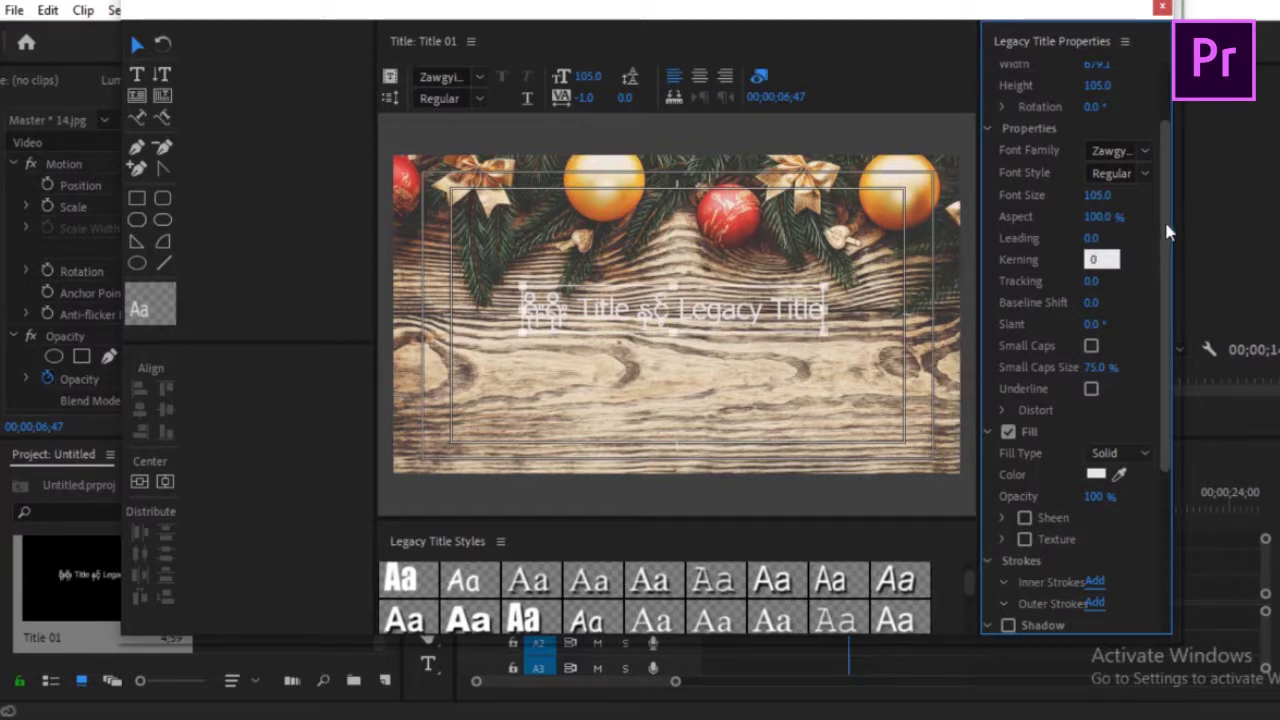
key("Return")
scroll(1165, 245, "down", 3)
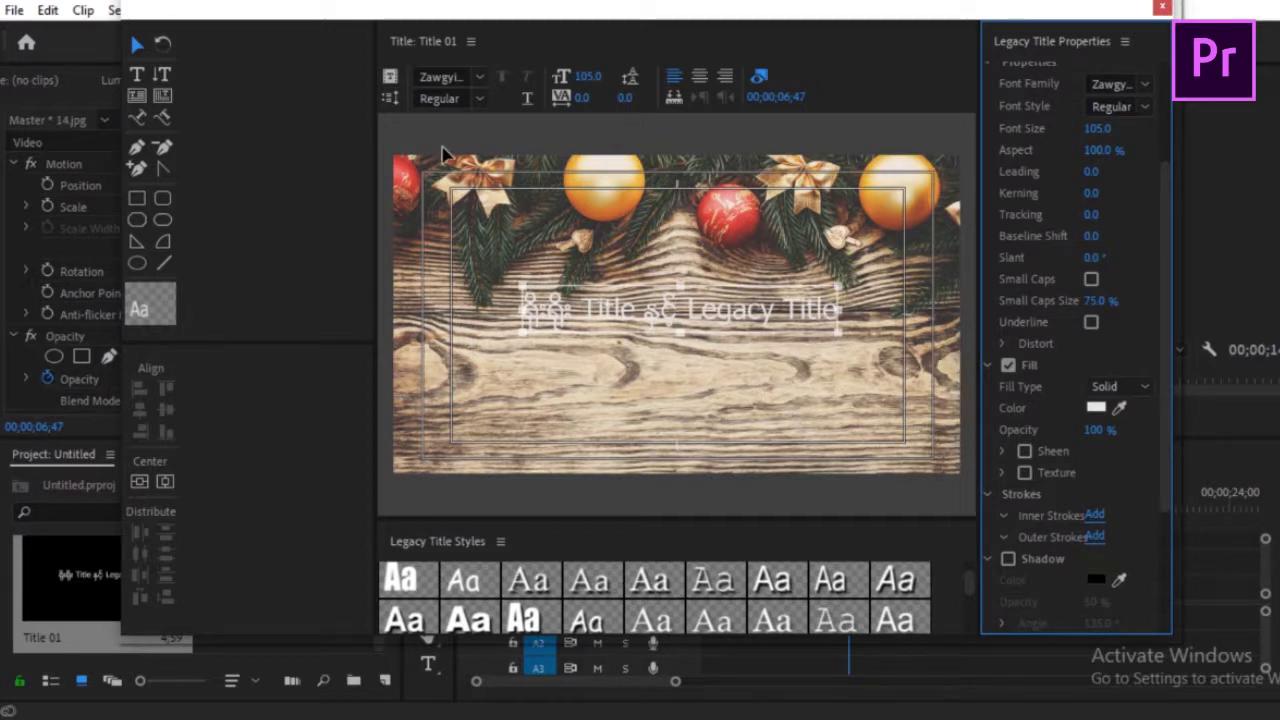
Step: Change the title's fill colour to dark blue
left_click(1093, 410)
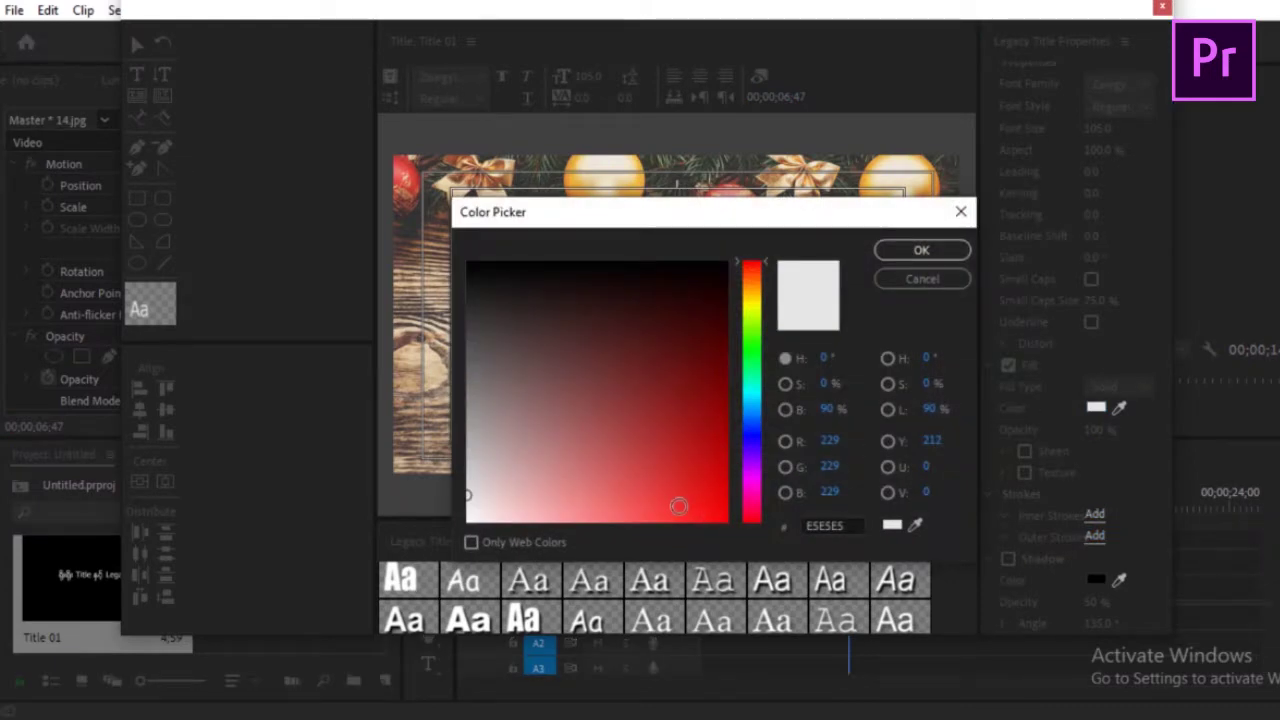
left_click(756, 440)
left_click(711, 489)
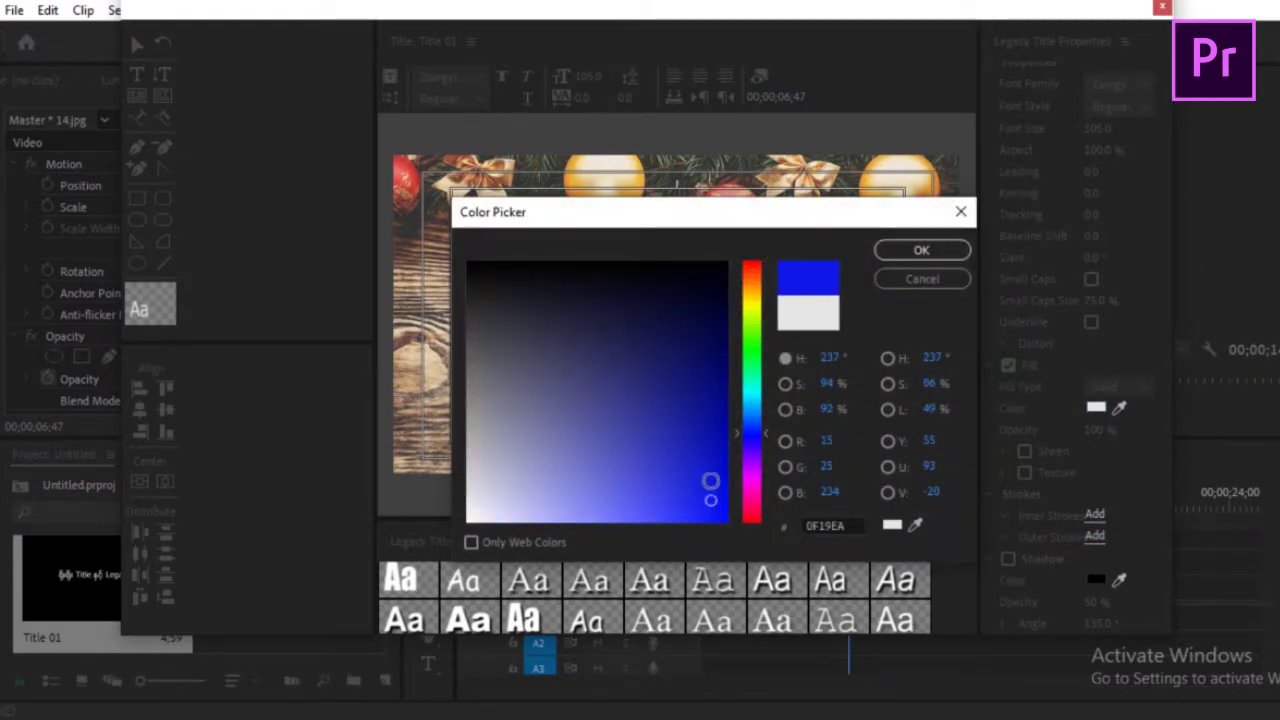
left_click(698, 384)
left_click(920, 252)
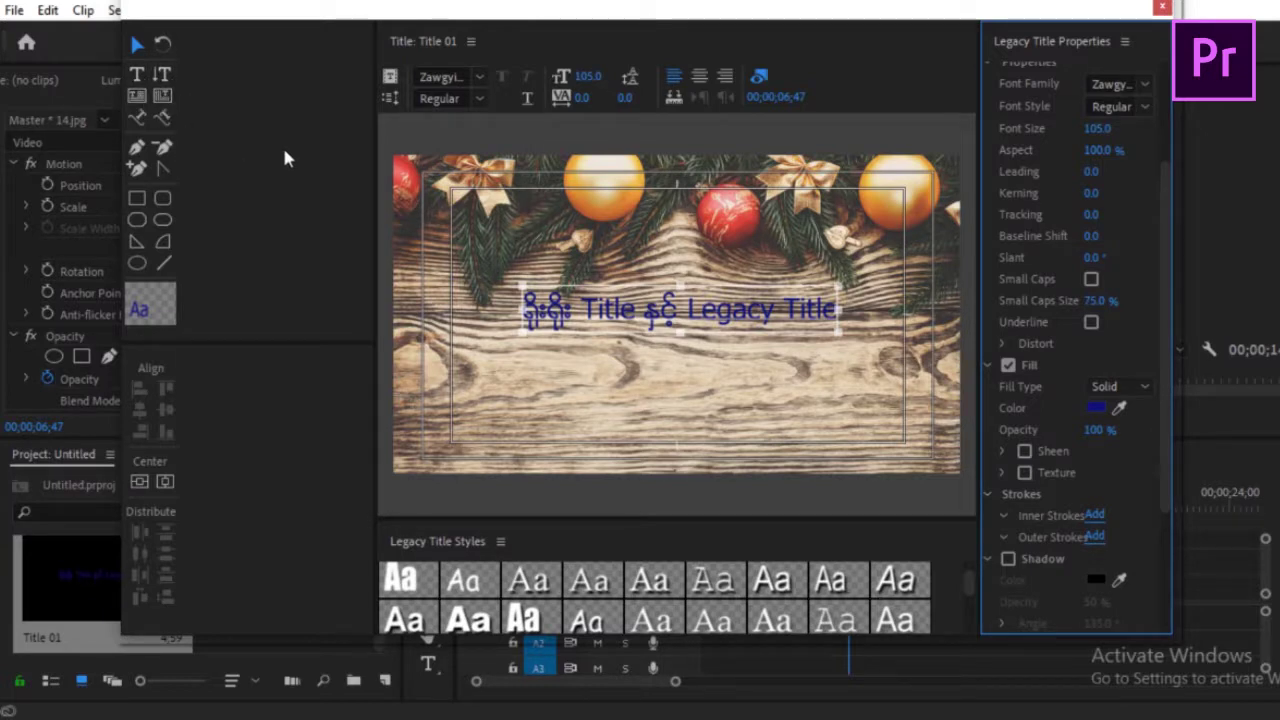
Step: Reduce the title's font size to 103
left_click(563, 80)
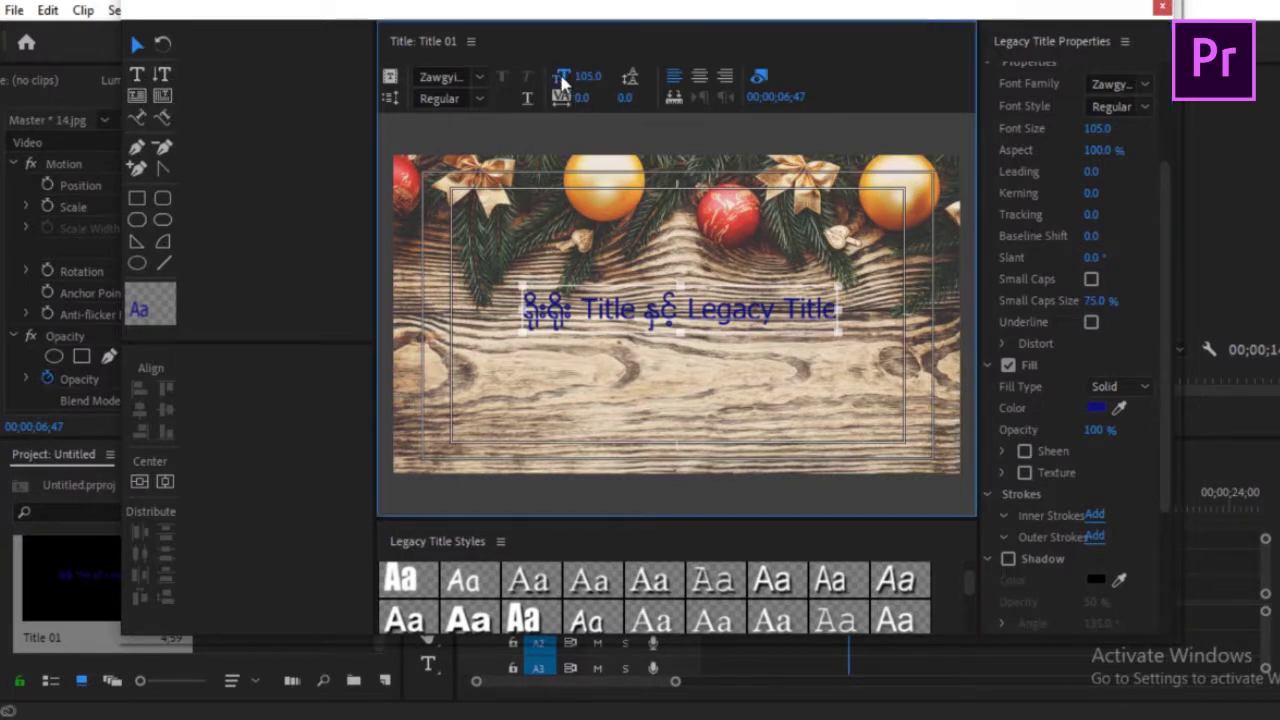
mouse_move(586, 77)
left_mouse_down()
mouse_move(612, 78)
mouse_move(585, 88)
left_mouse_up()
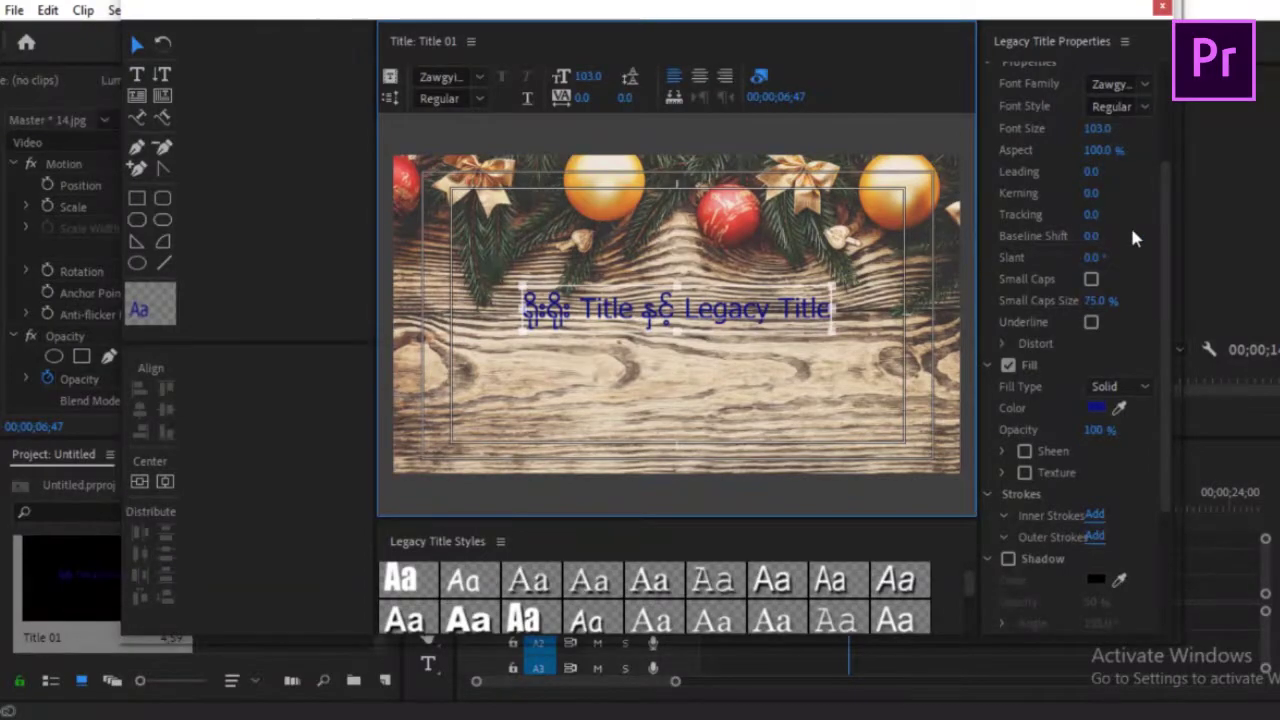
left_click_drag(1160, 177, 1161, 297)
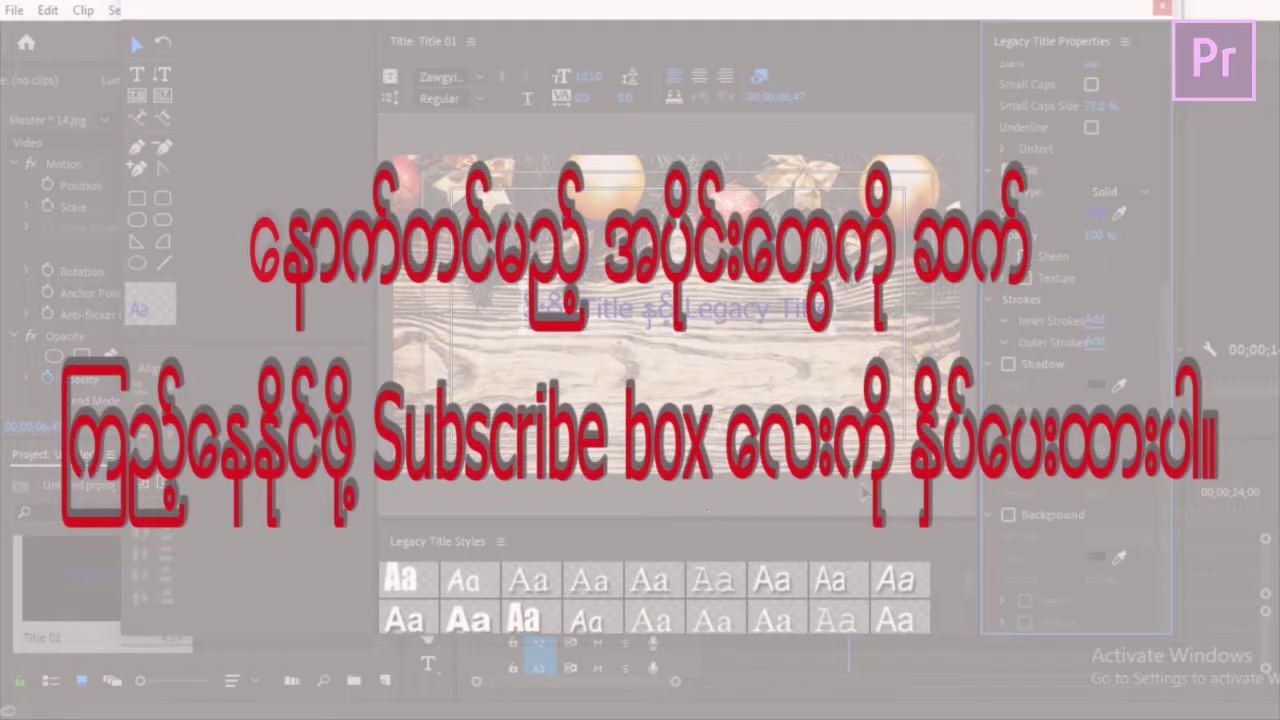
Step: Try the gold and purple Legacy Title Styles, then apply the blue bold-italic depth style
scroll(963, 585, "down", 5)
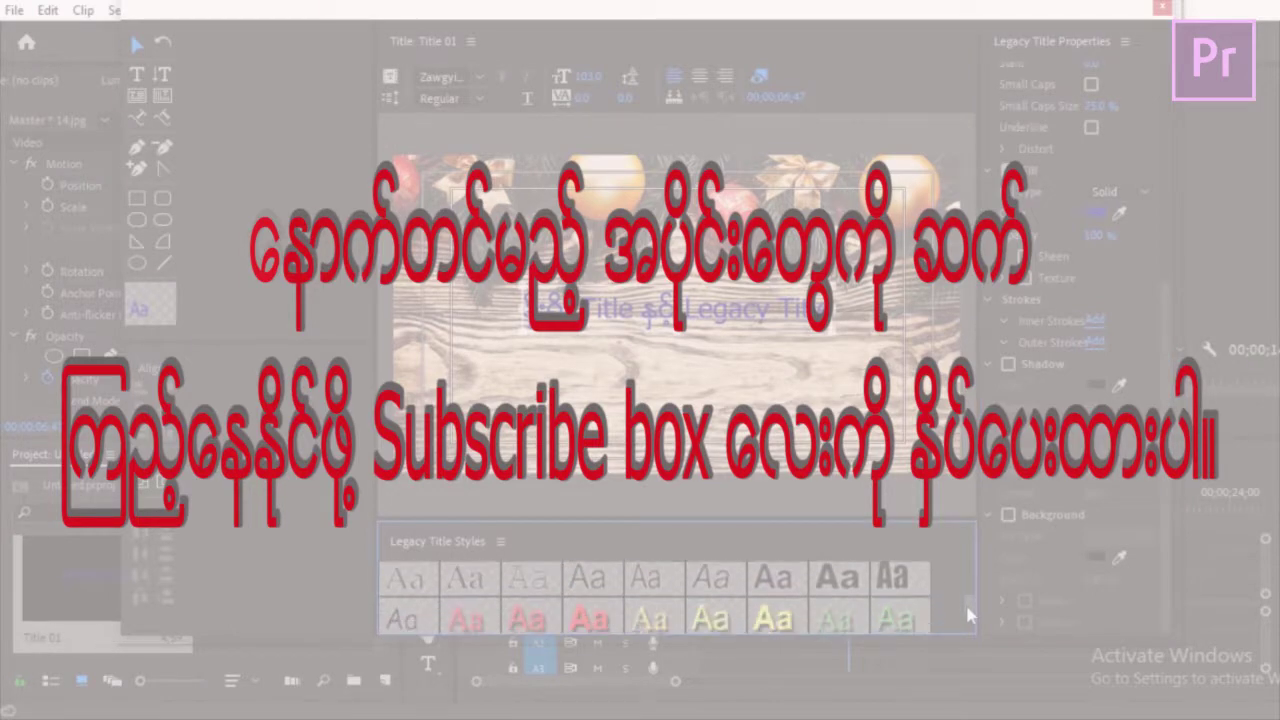
scroll(965, 605, "down", 2)
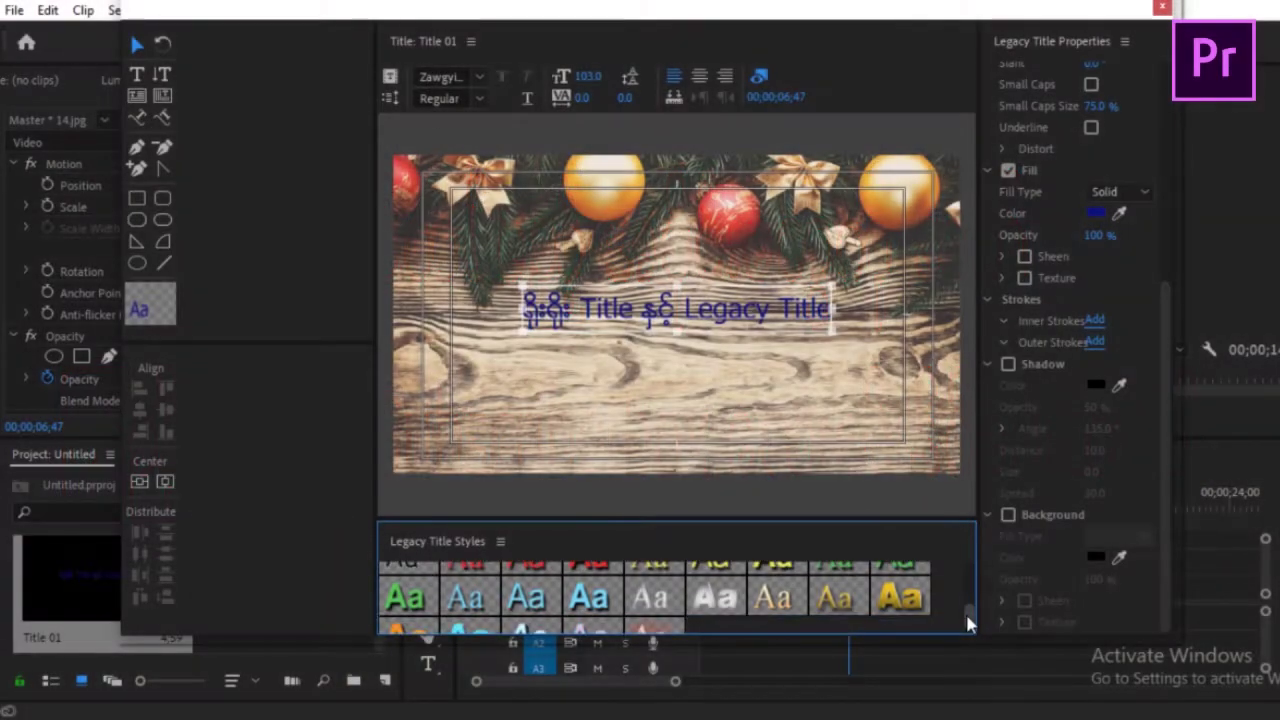
scroll(968, 622, "down", 1)
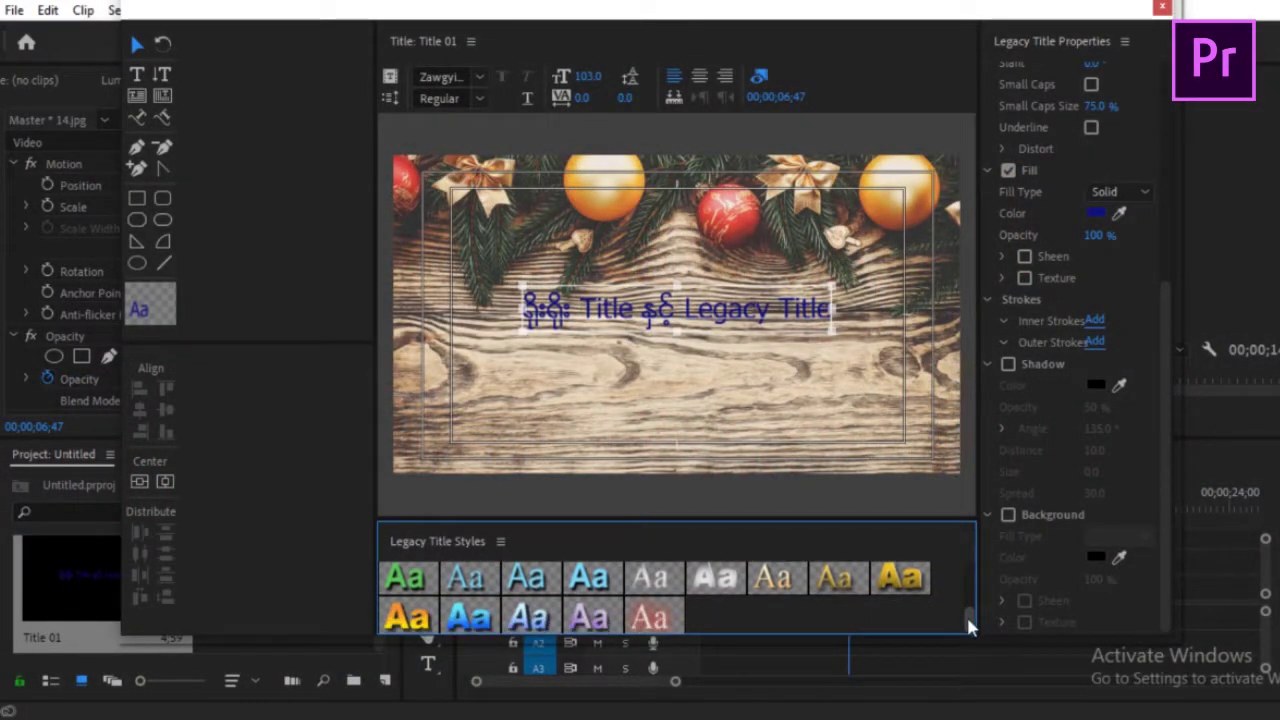
left_click(900, 578)
scroll(633, 625, "down", 1)
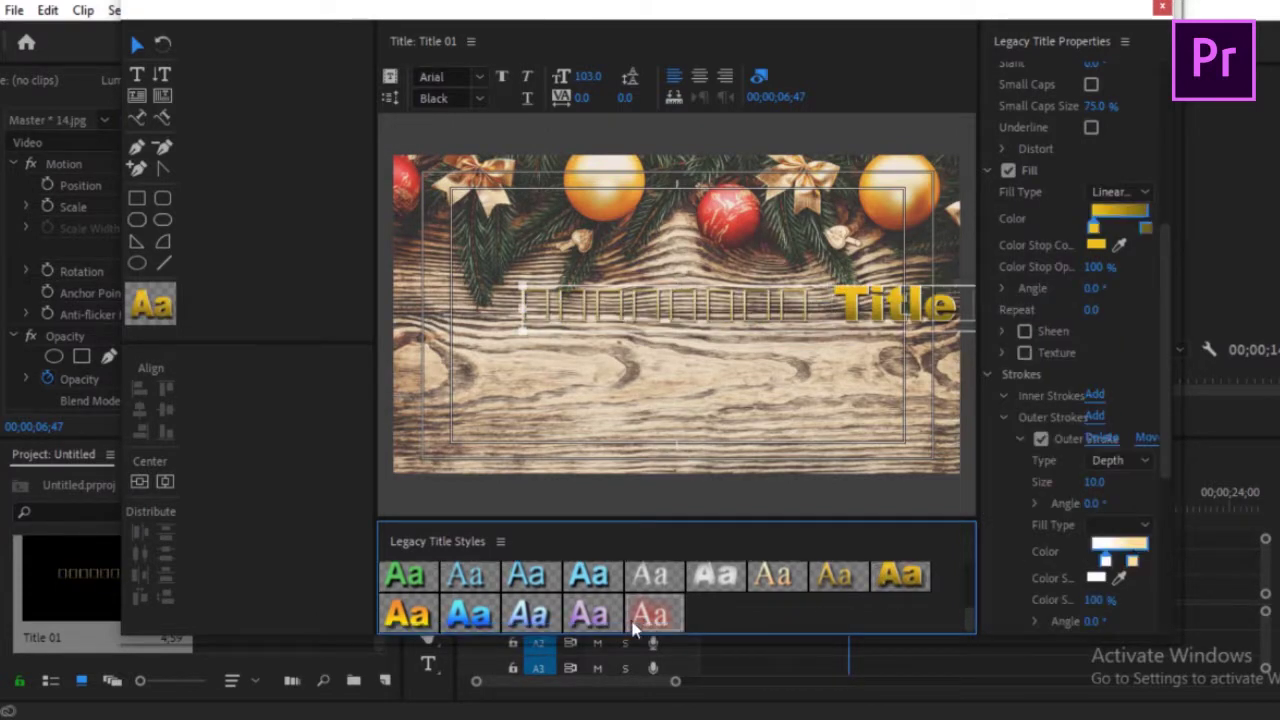
left_click(592, 620)
left_click(540, 617)
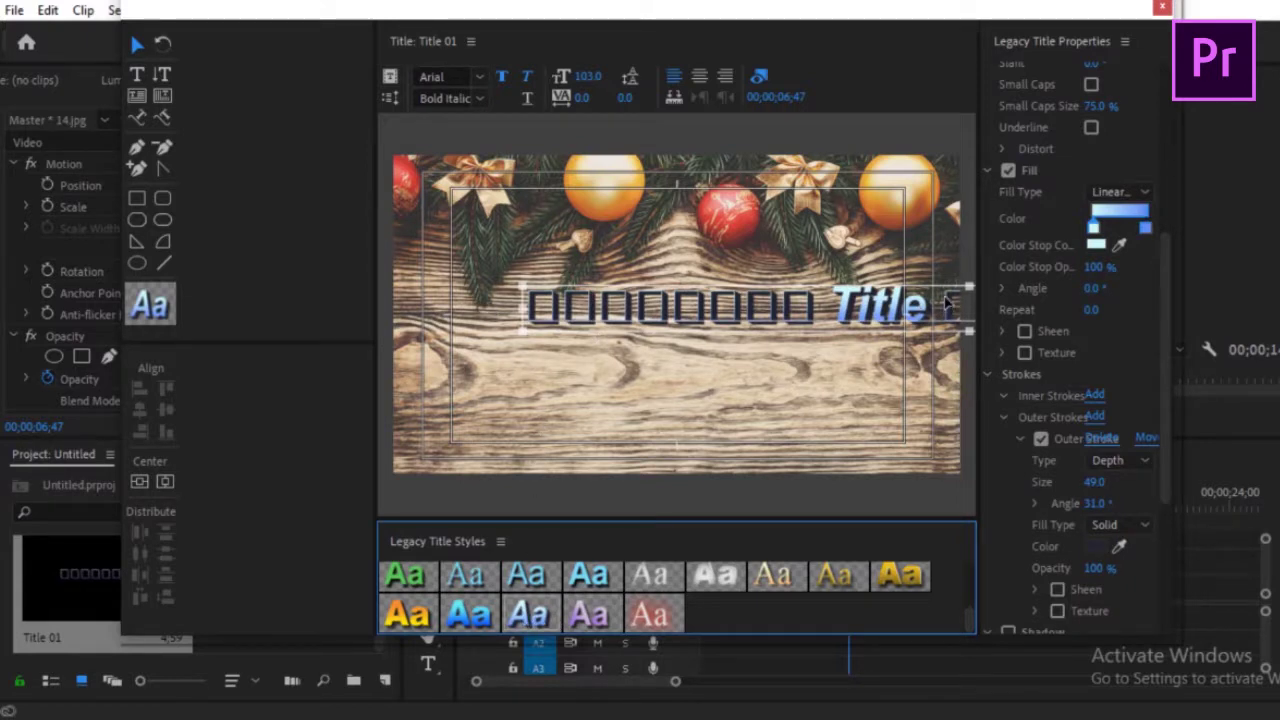
Step: Move the title left across the frame and select all its text
mouse_move(946, 302)
left_mouse_down()
mouse_move(397, 311)
mouse_move(438, 325)
left_mouse_up()
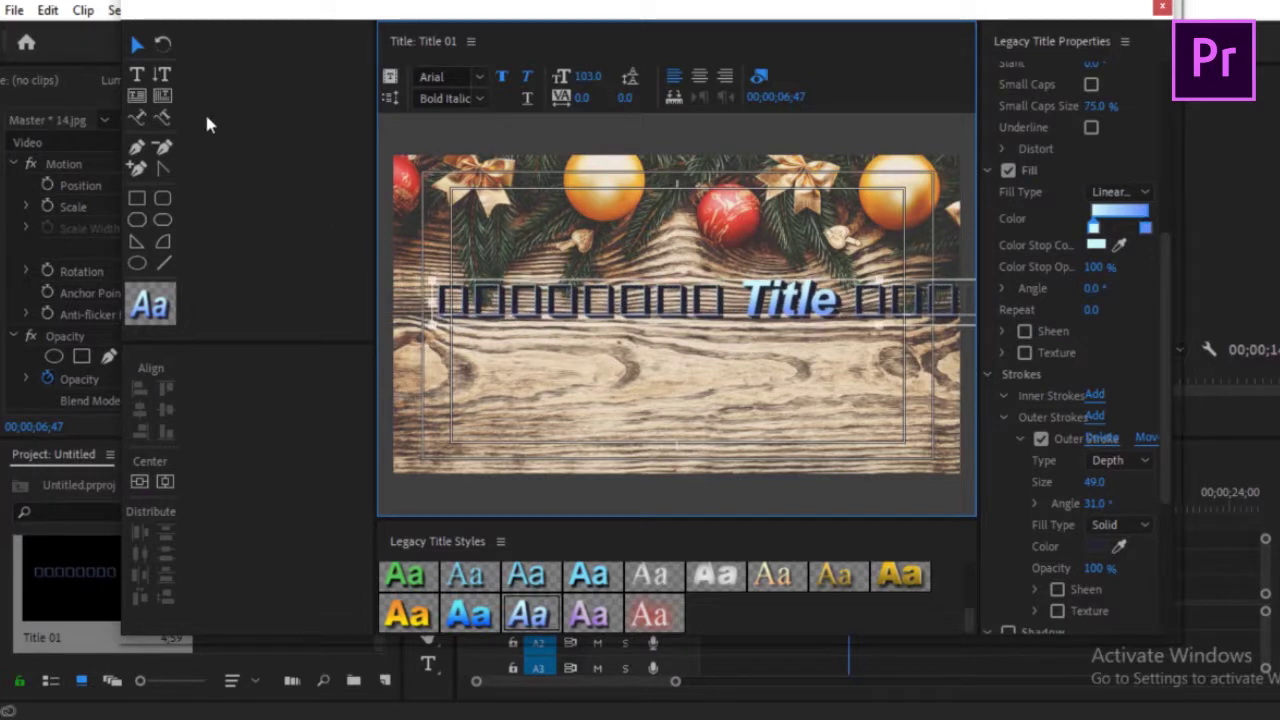
left_click(137, 76)
left_click(584, 298)
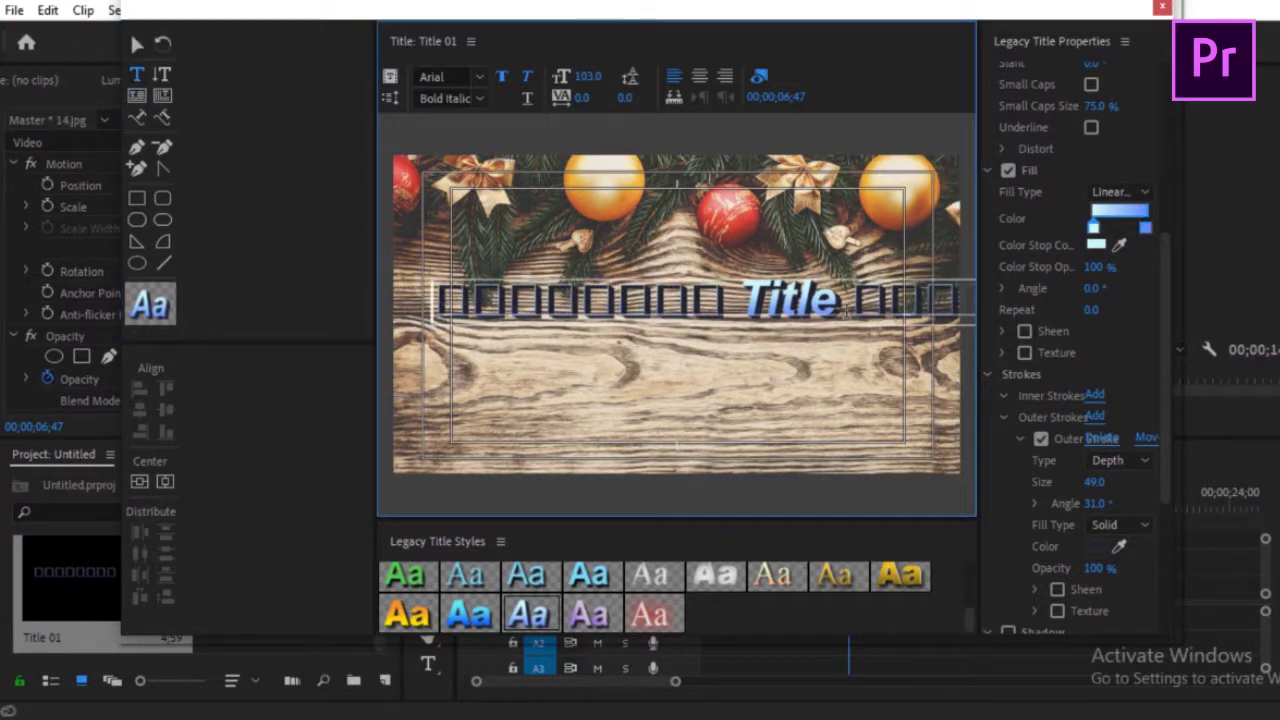
key("ctrl+a")
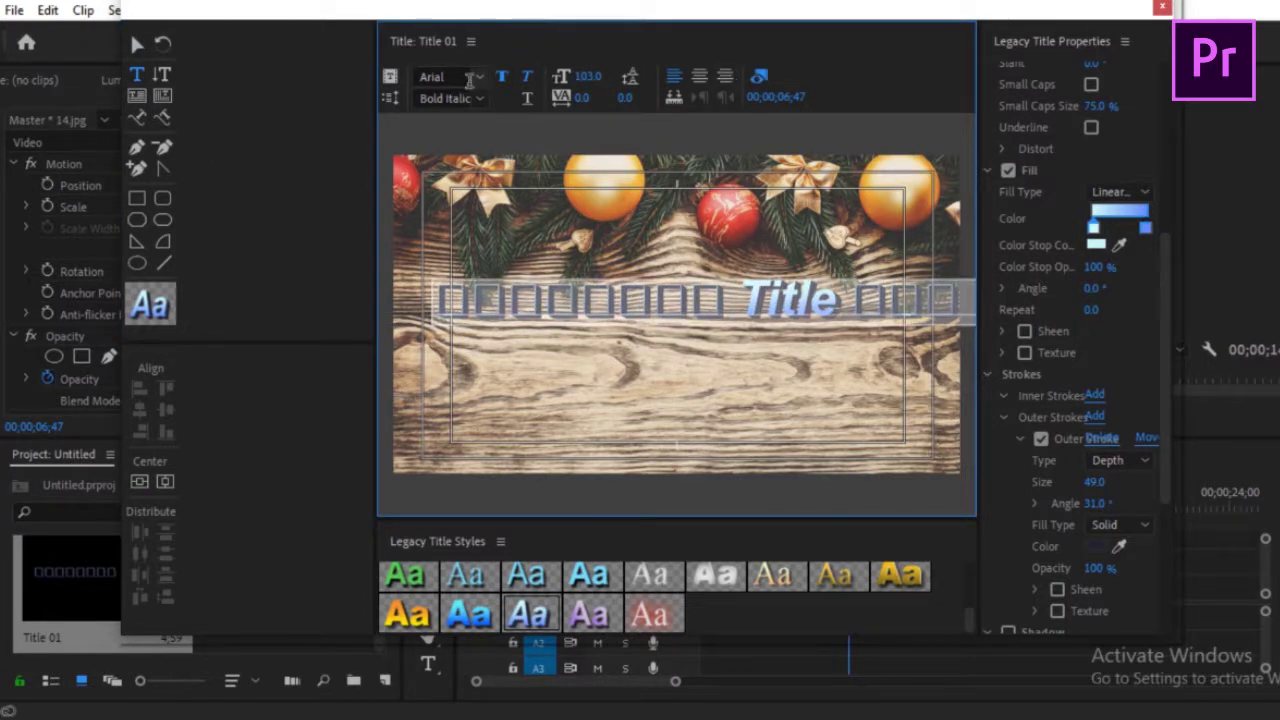
Step: Switch the title font back to Zawgyi-One
left_click(449, 79)
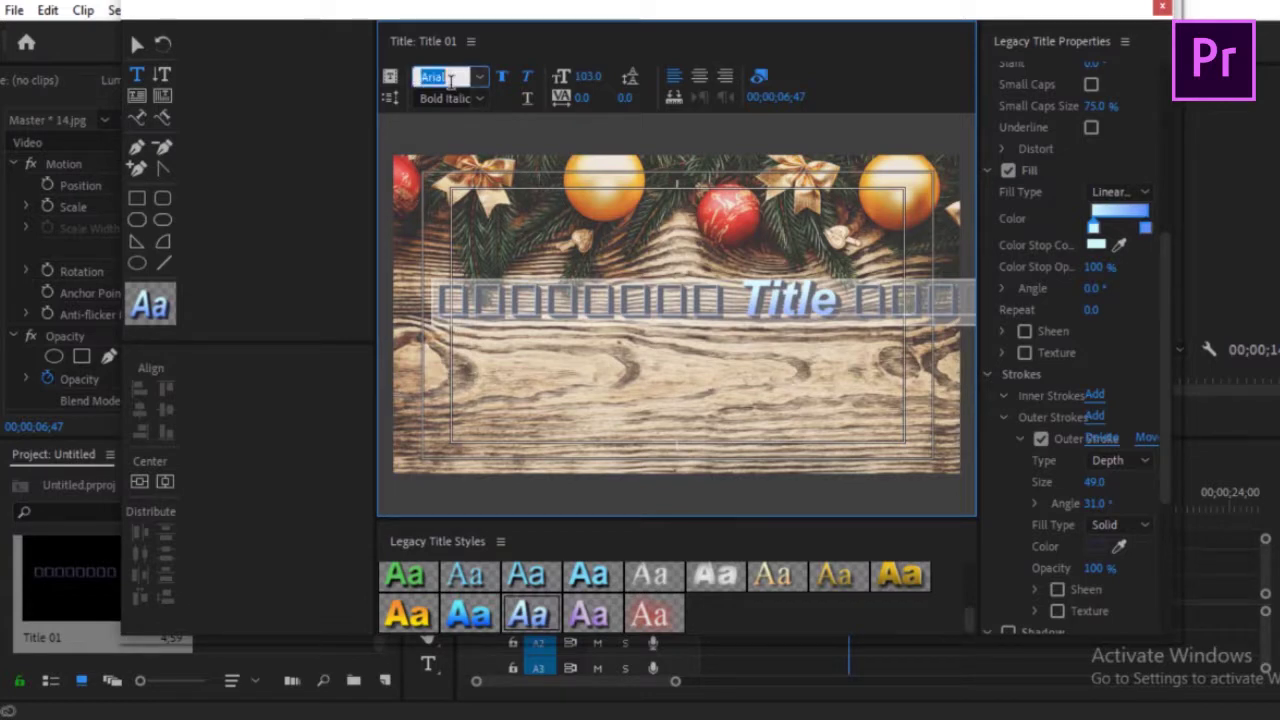
type("Zawgyi-One")
key("Return")
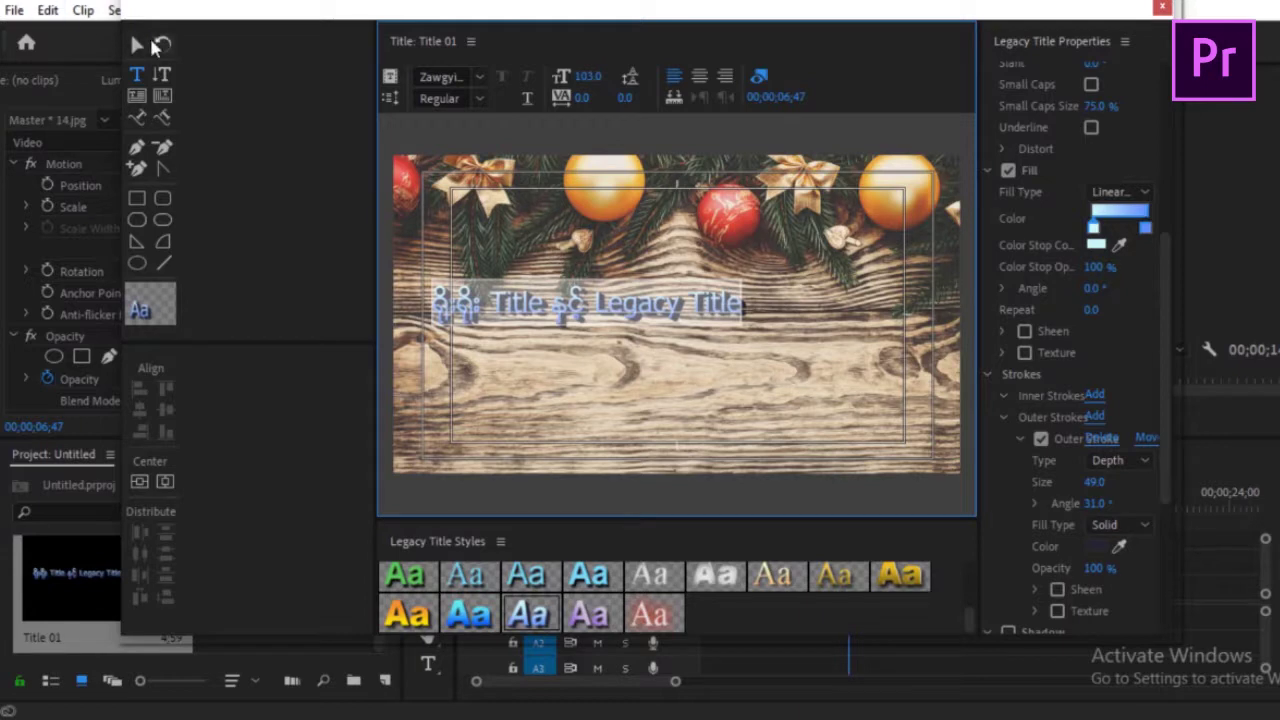
Step: Move the title down-right, enlarge it to size 197.9 and stretch its box left
left_click(137, 44)
mouse_move(565, 296)
left_mouse_down()
mouse_move(660, 338)
mouse_move(662, 357)
left_mouse_up()
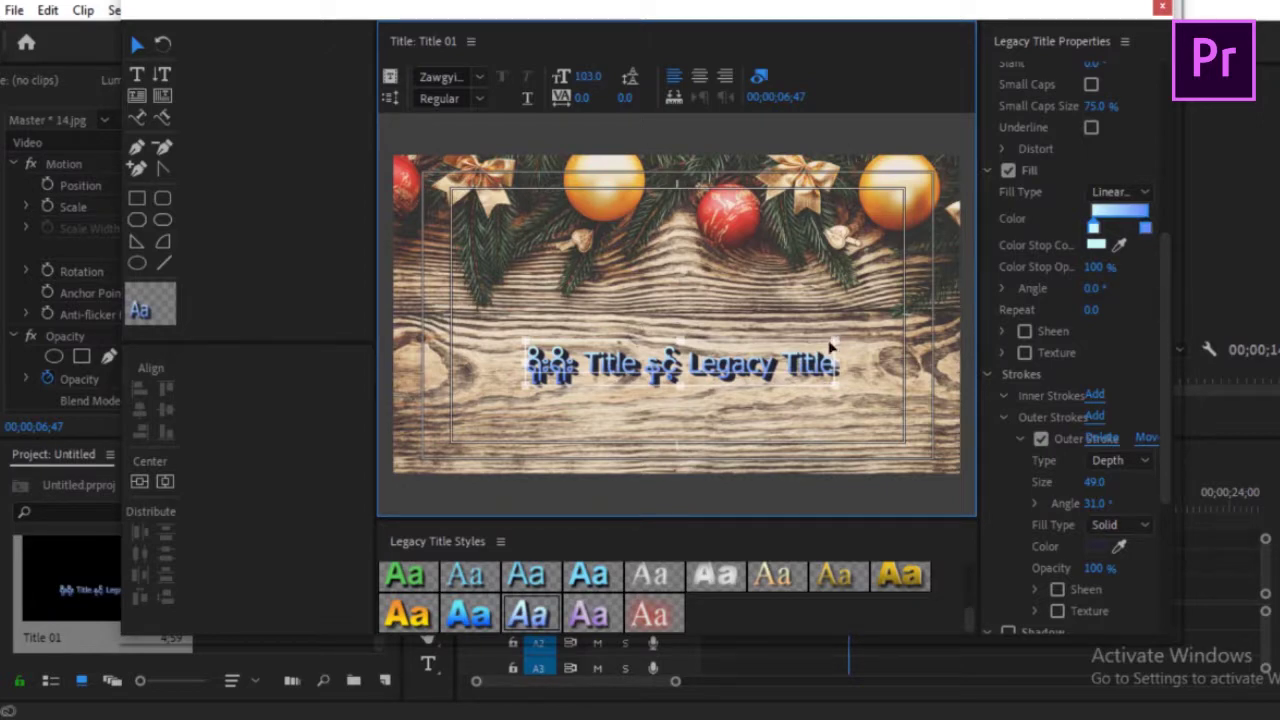
left_click_drag(834, 343, 882, 297)
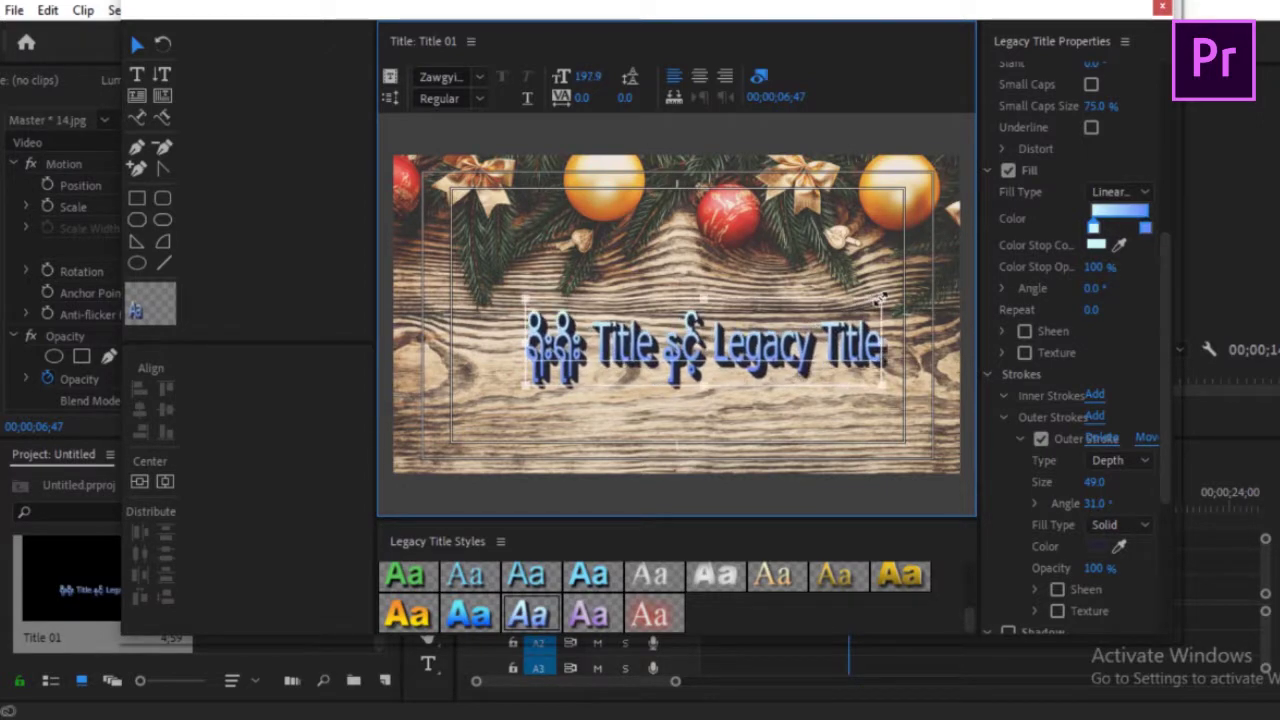
left_click_drag(526, 345, 462, 360)
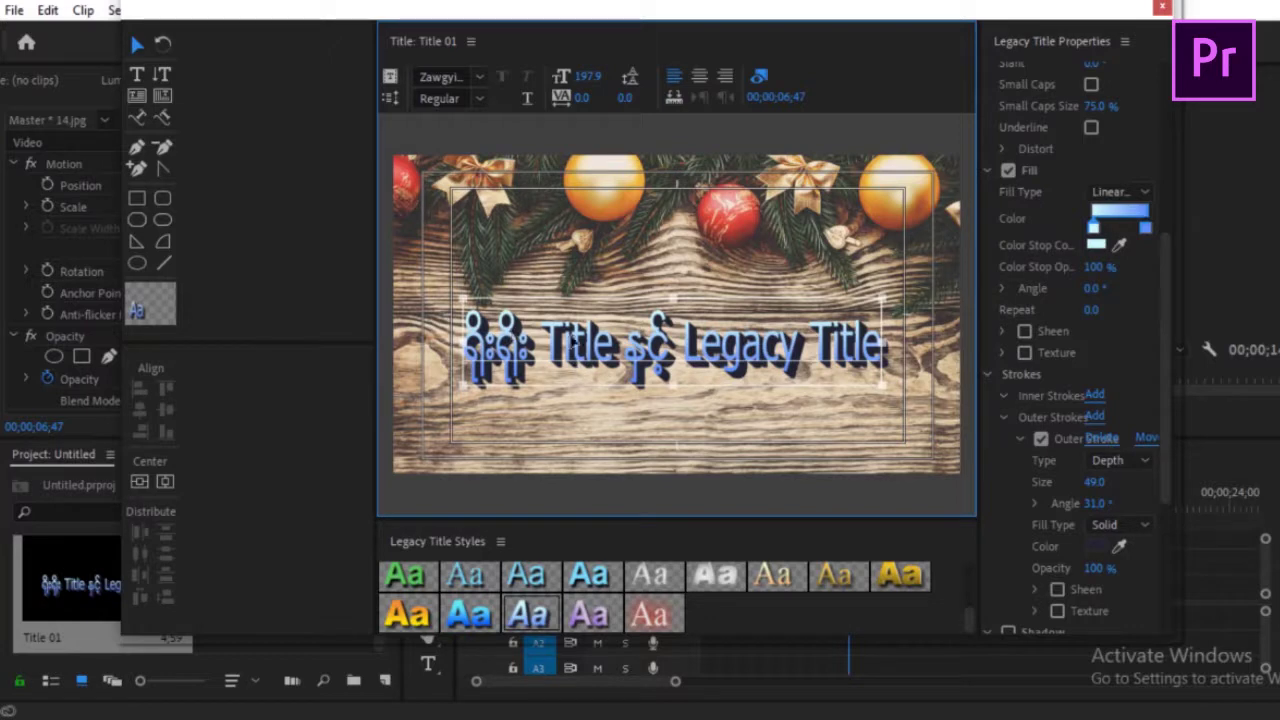
Step: Set the fill type to 4 Color Gradient with a green top-left corner
left_click(1143, 191)
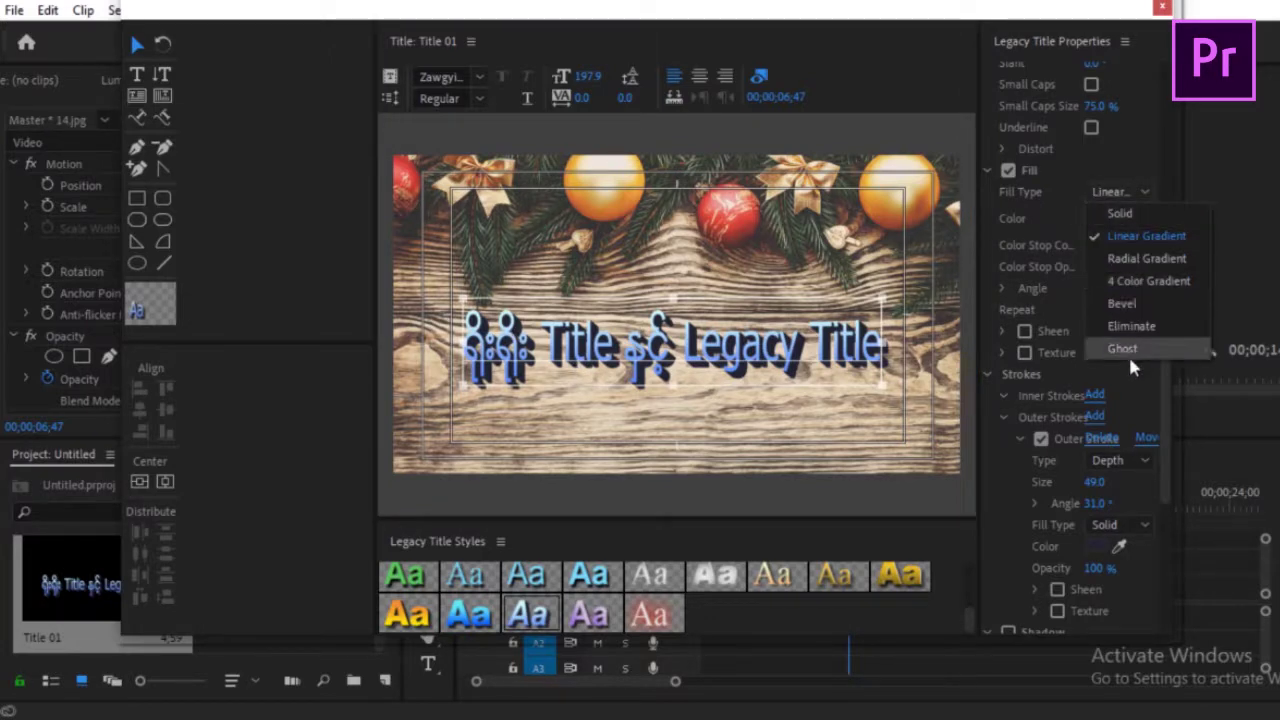
left_click(1140, 281)
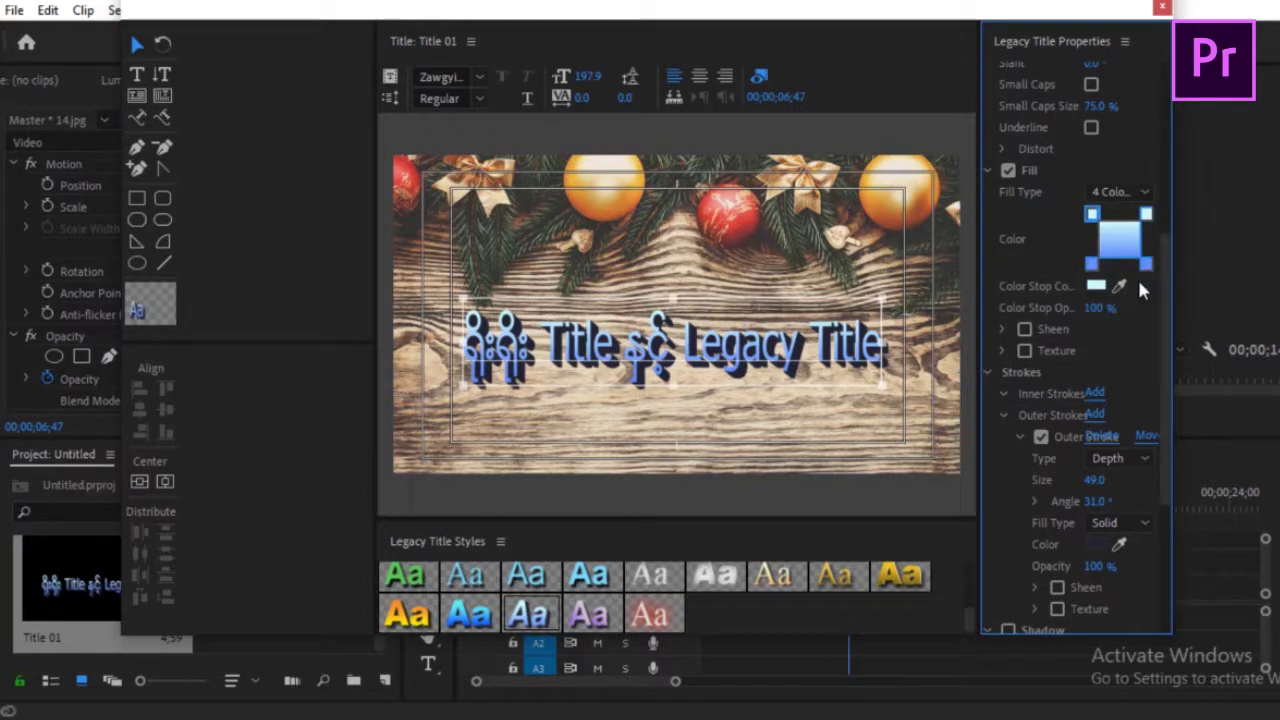
double_click(1093, 218)
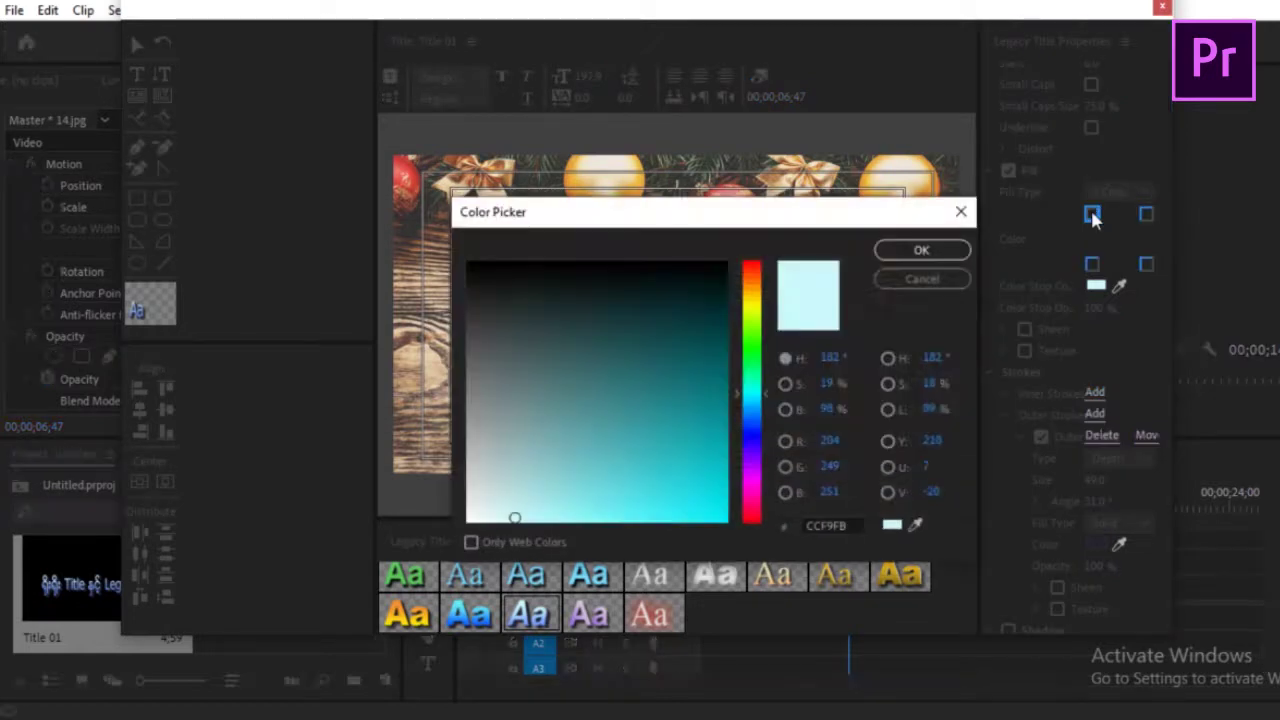
left_click(753, 348)
left_click(900, 252)
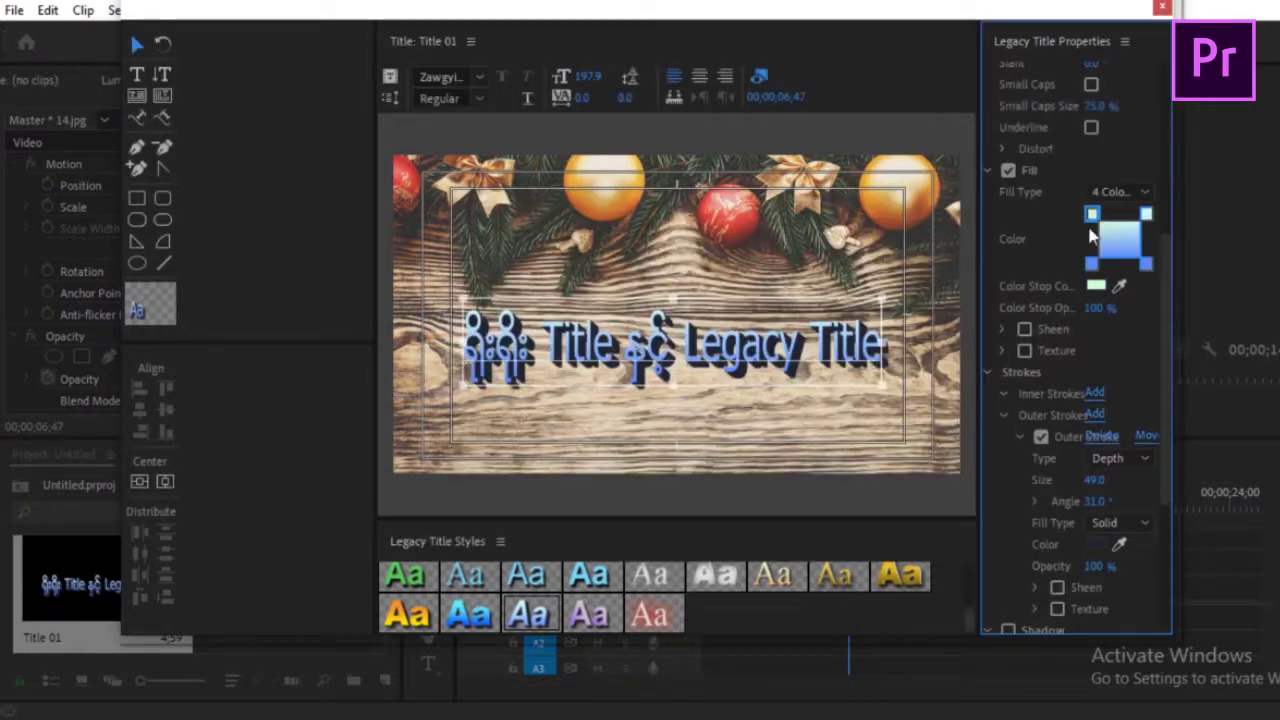
Step: Colour the top-right gradient corner dark magenta and the bottom-left corner teal
double_click(1147, 216)
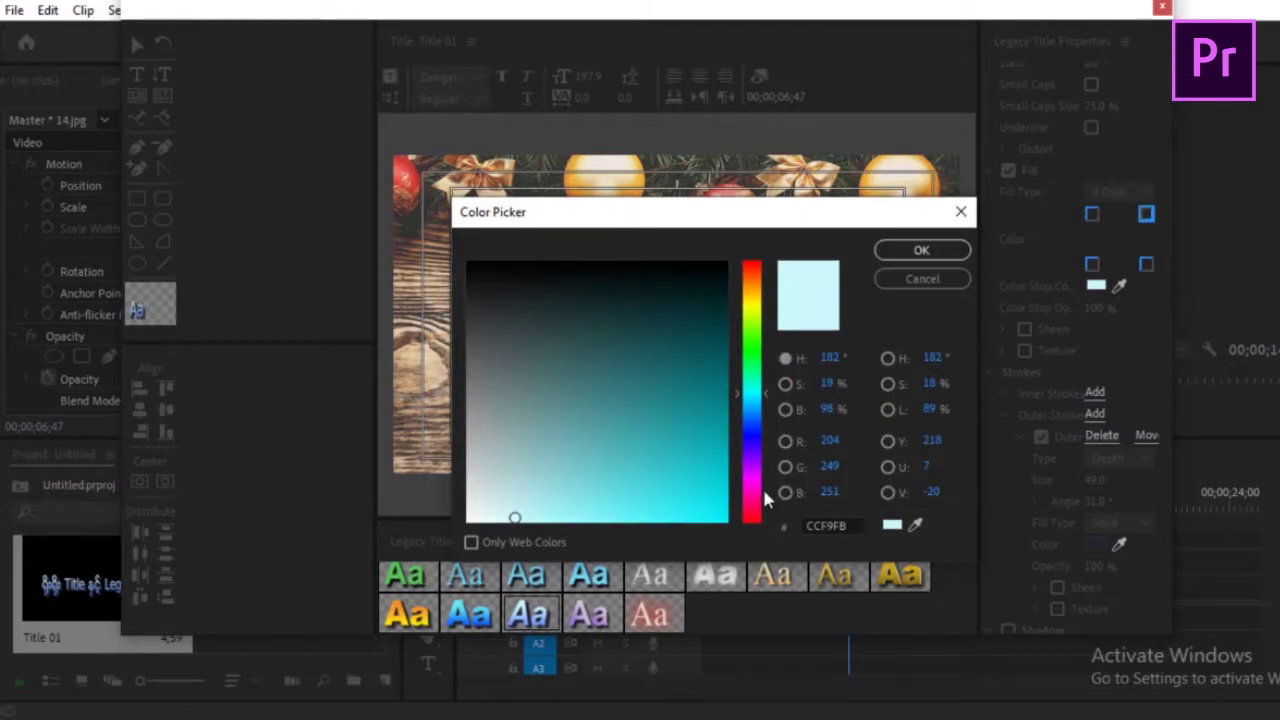
left_click(753, 487)
left_click(681, 464)
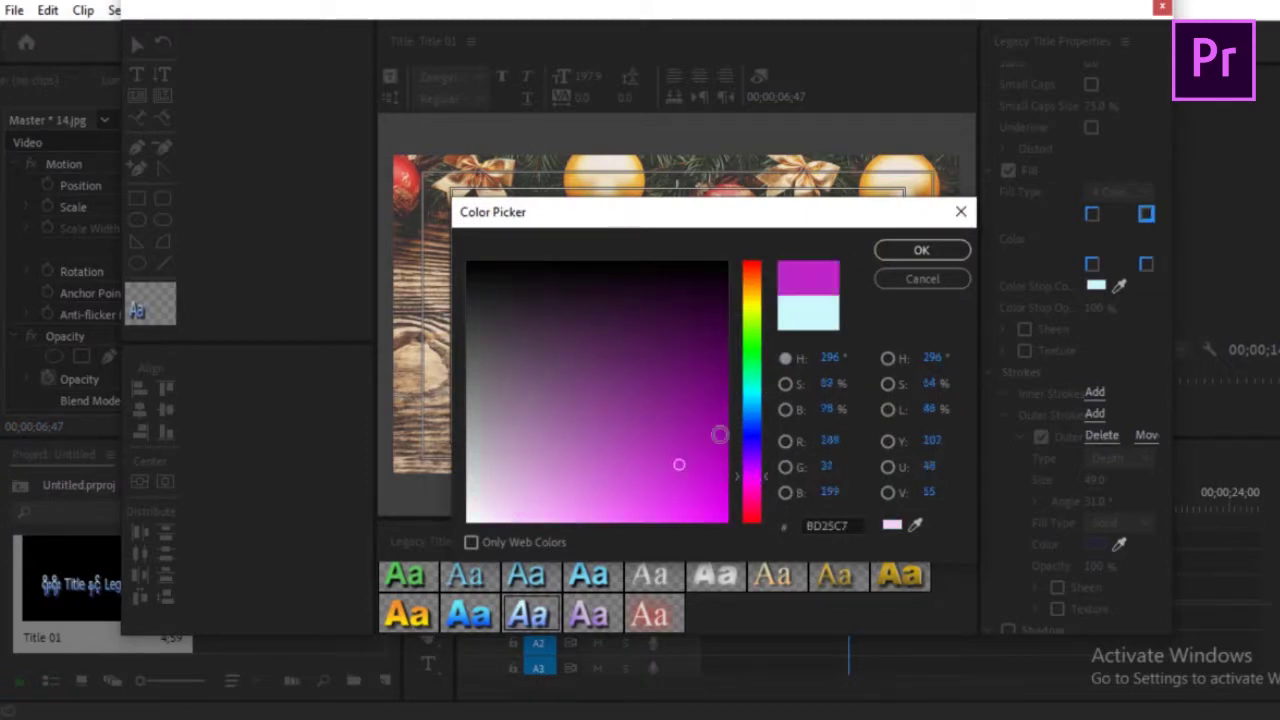
left_click(921, 250)
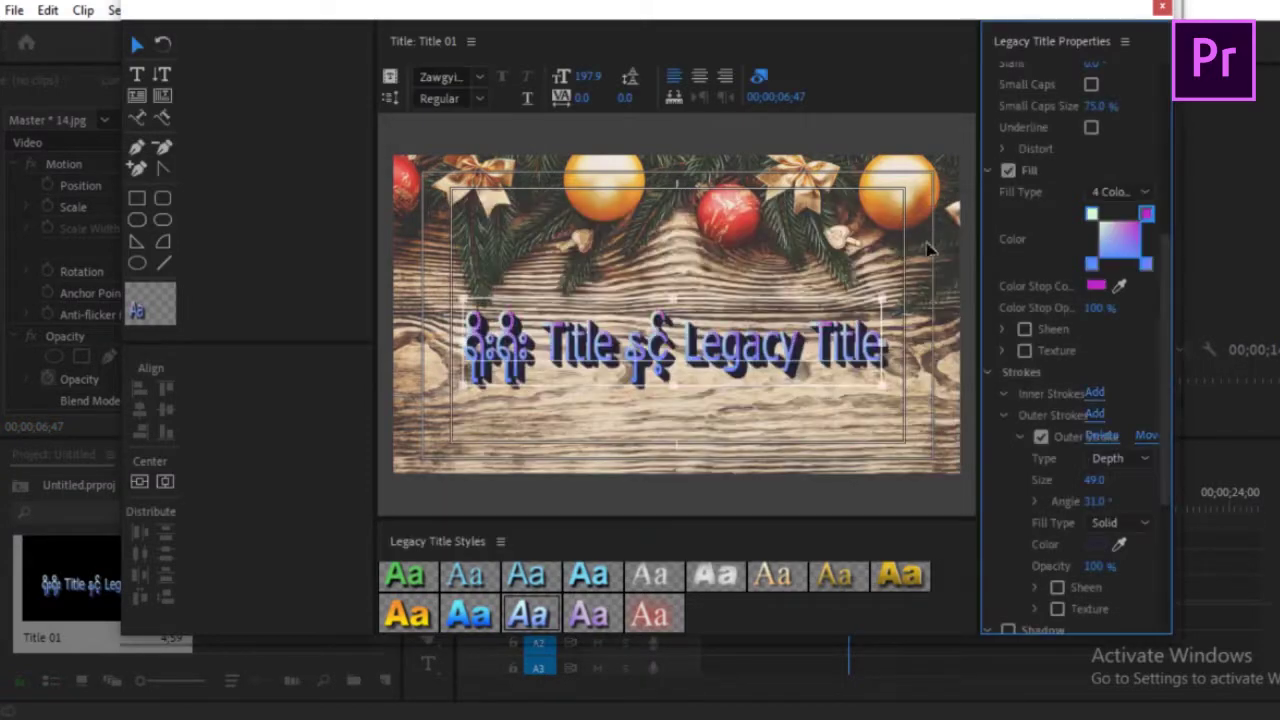
left_click(1092, 265)
double_click(1092, 265)
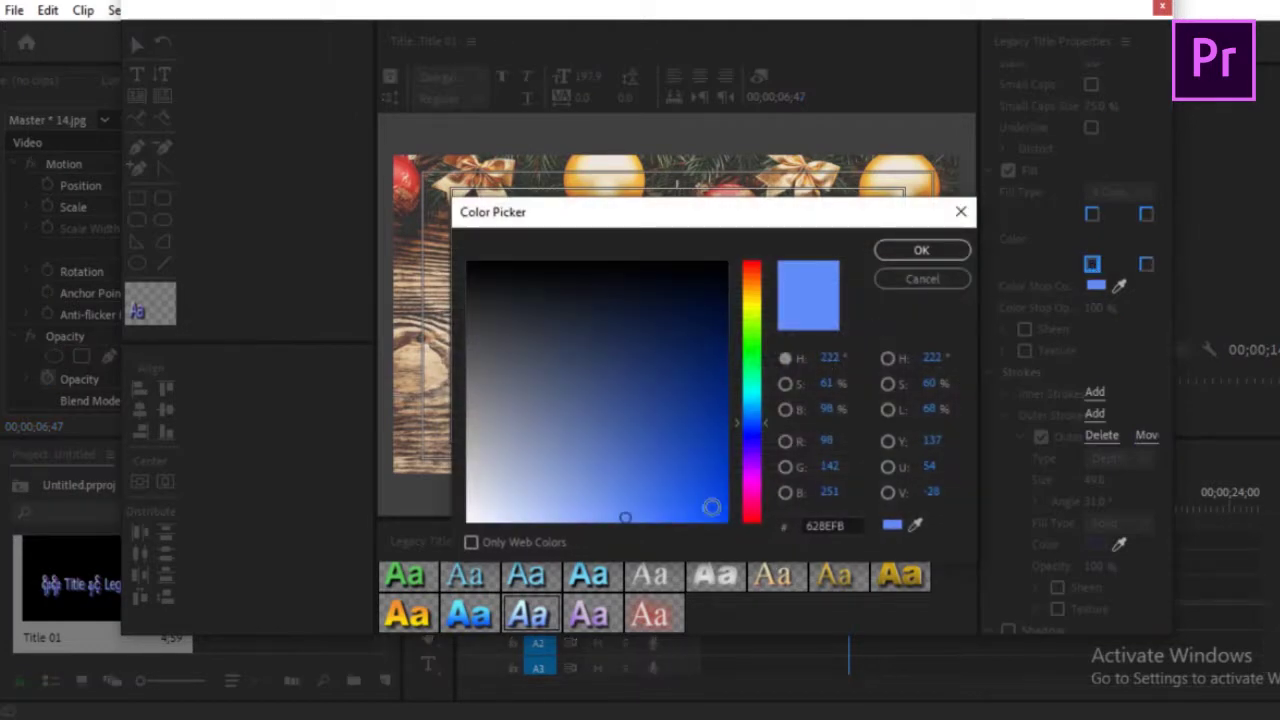
left_click(751, 389)
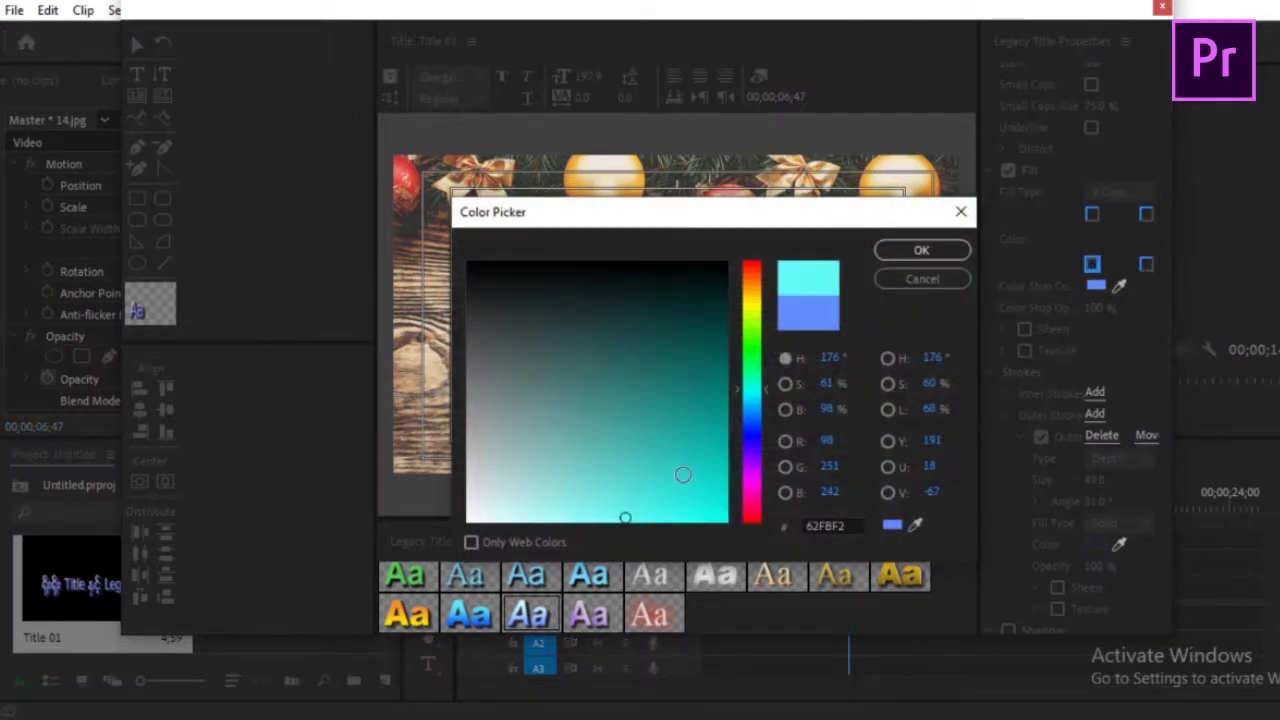
left_click(706, 455)
left_click(916, 250)
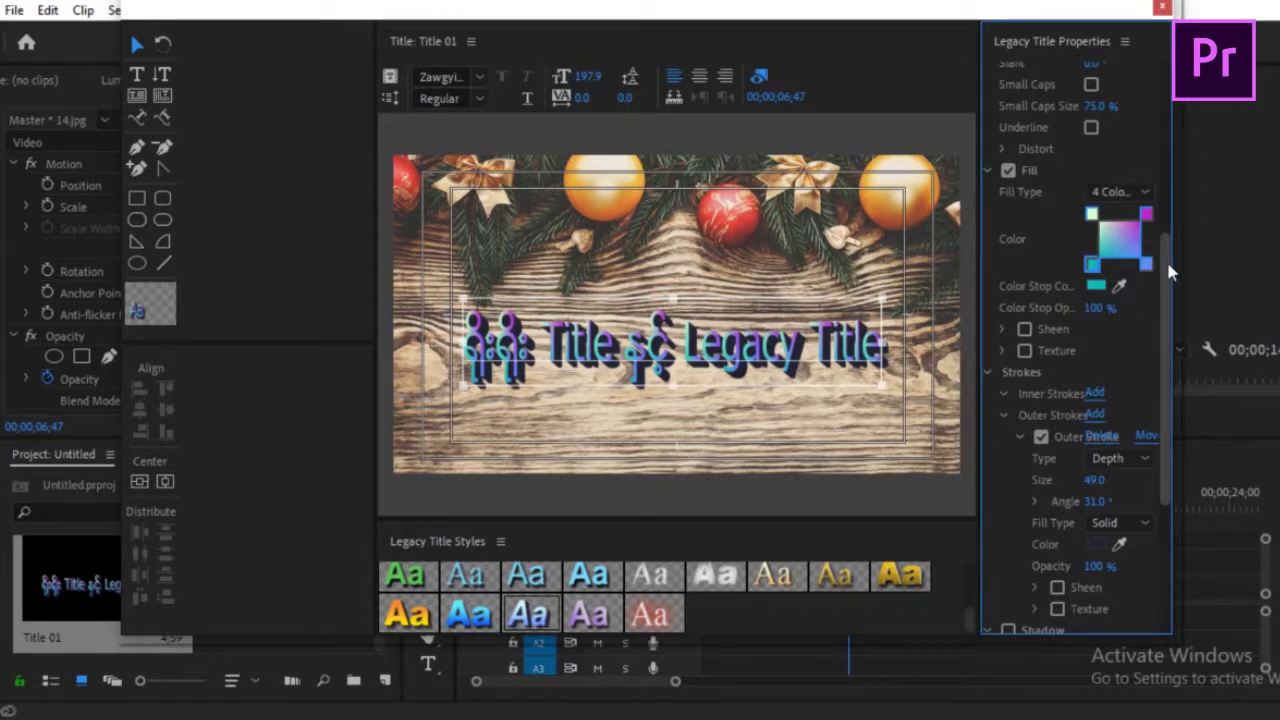
left_click_drag(1170, 272, 1172, 310)
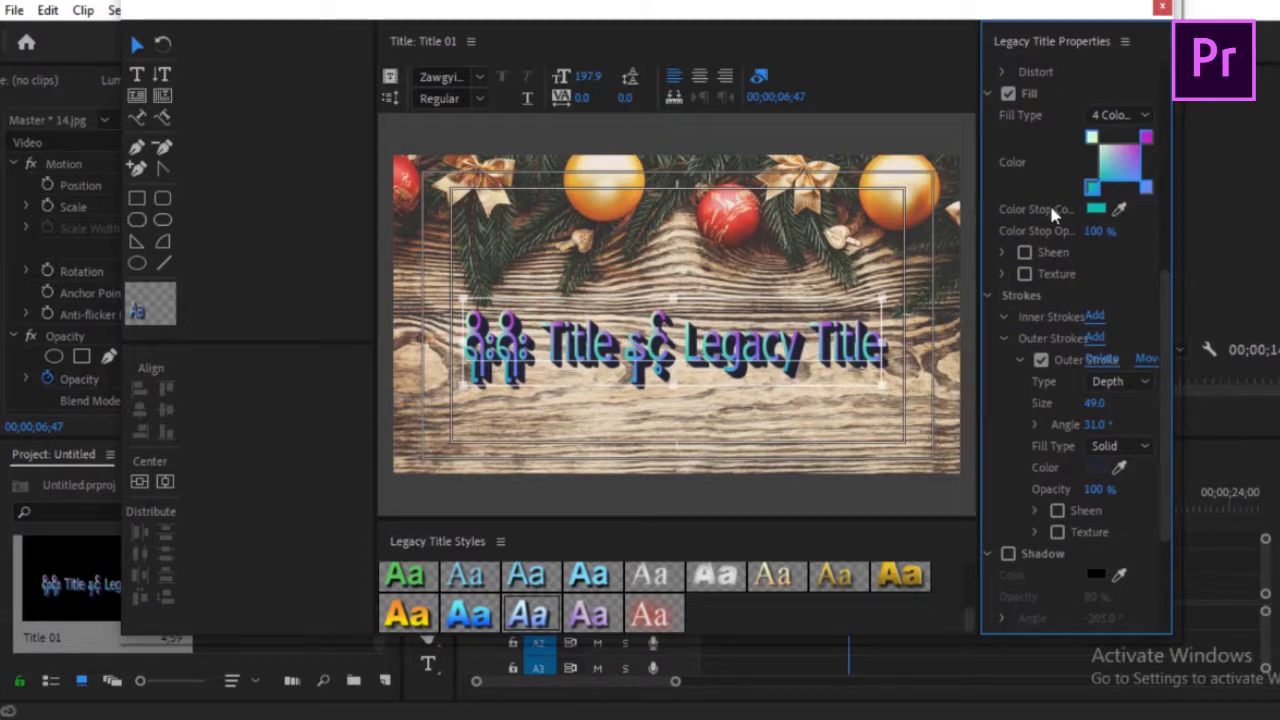
scroll(1168, 298, "up", 1)
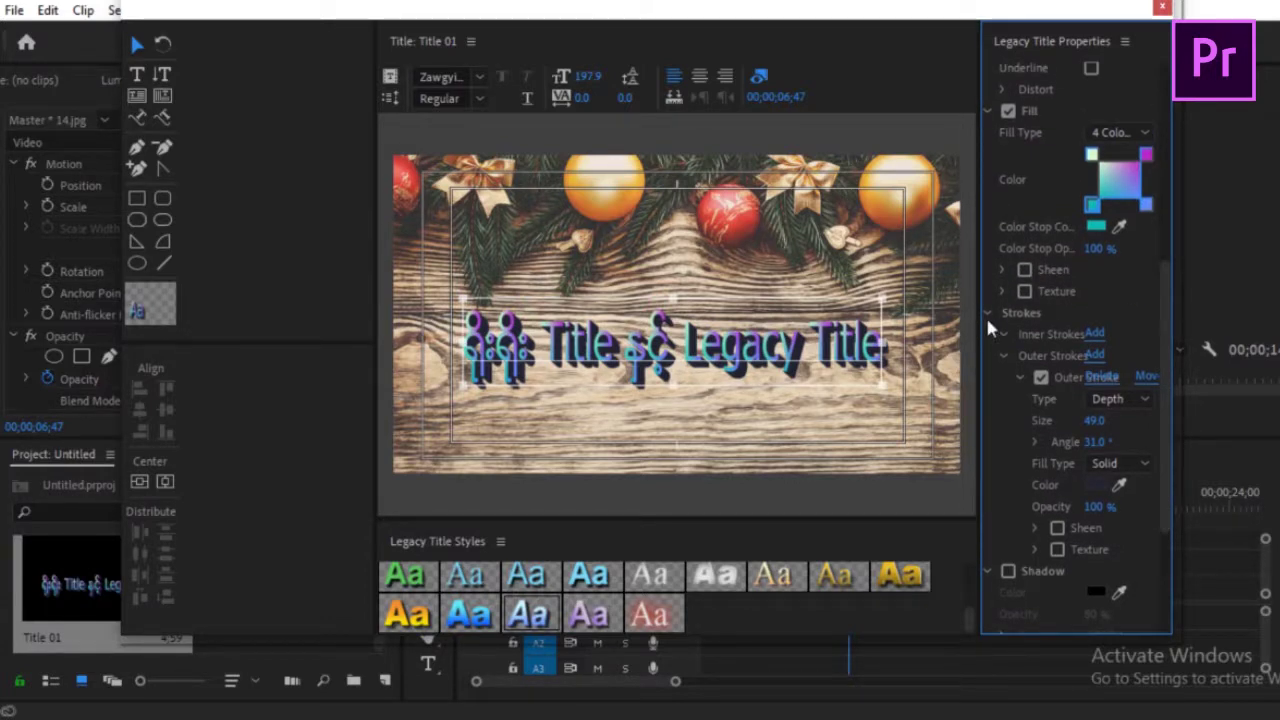
left_click(1095, 335)
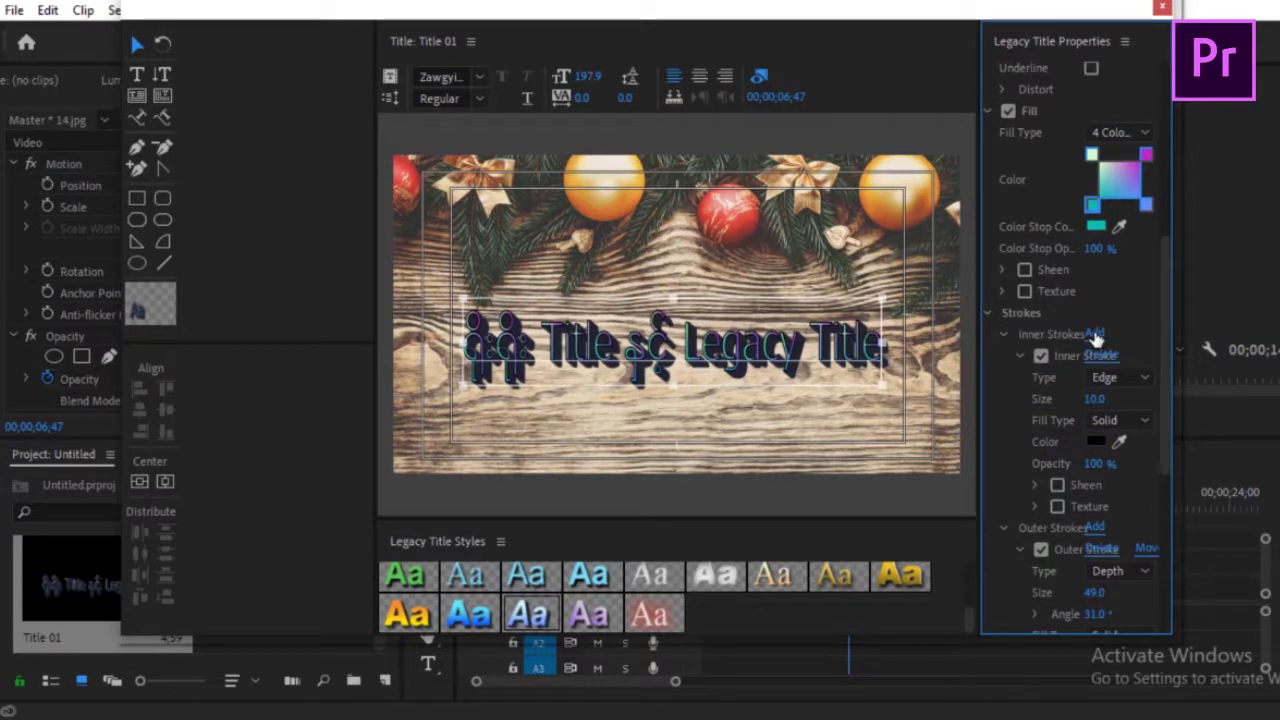
left_click(1095, 335)
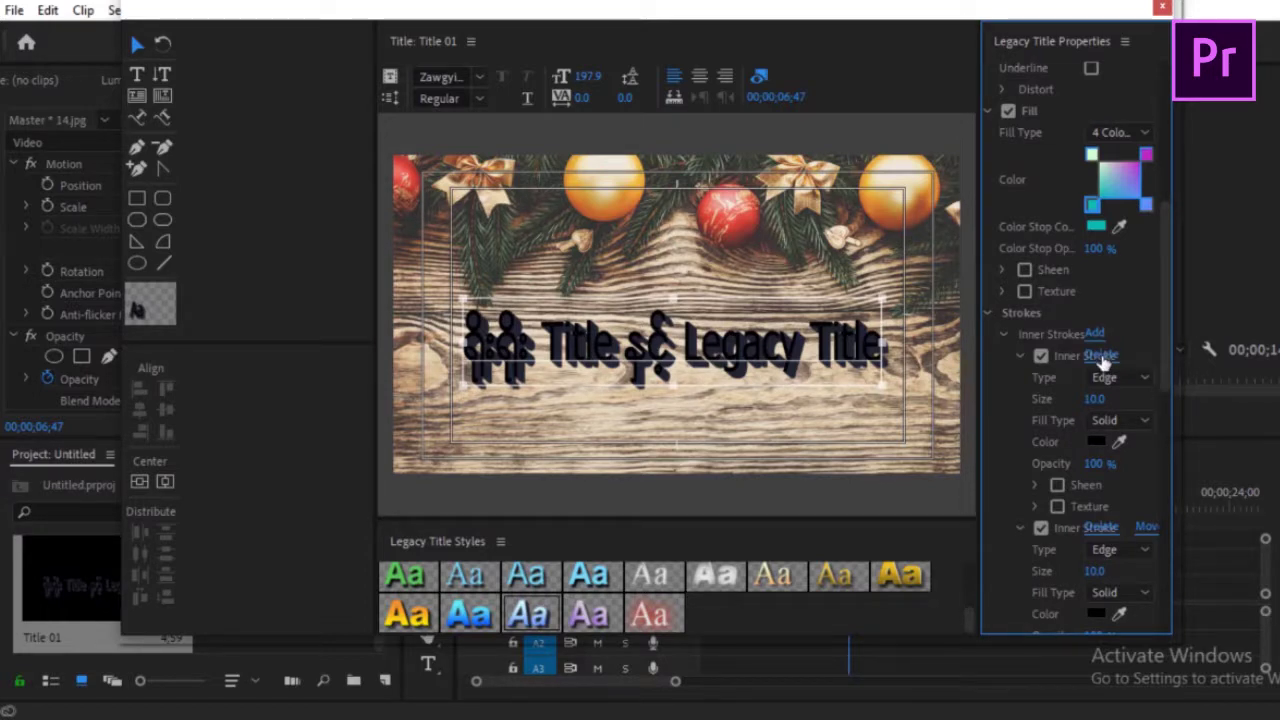
left_click(1041, 356)
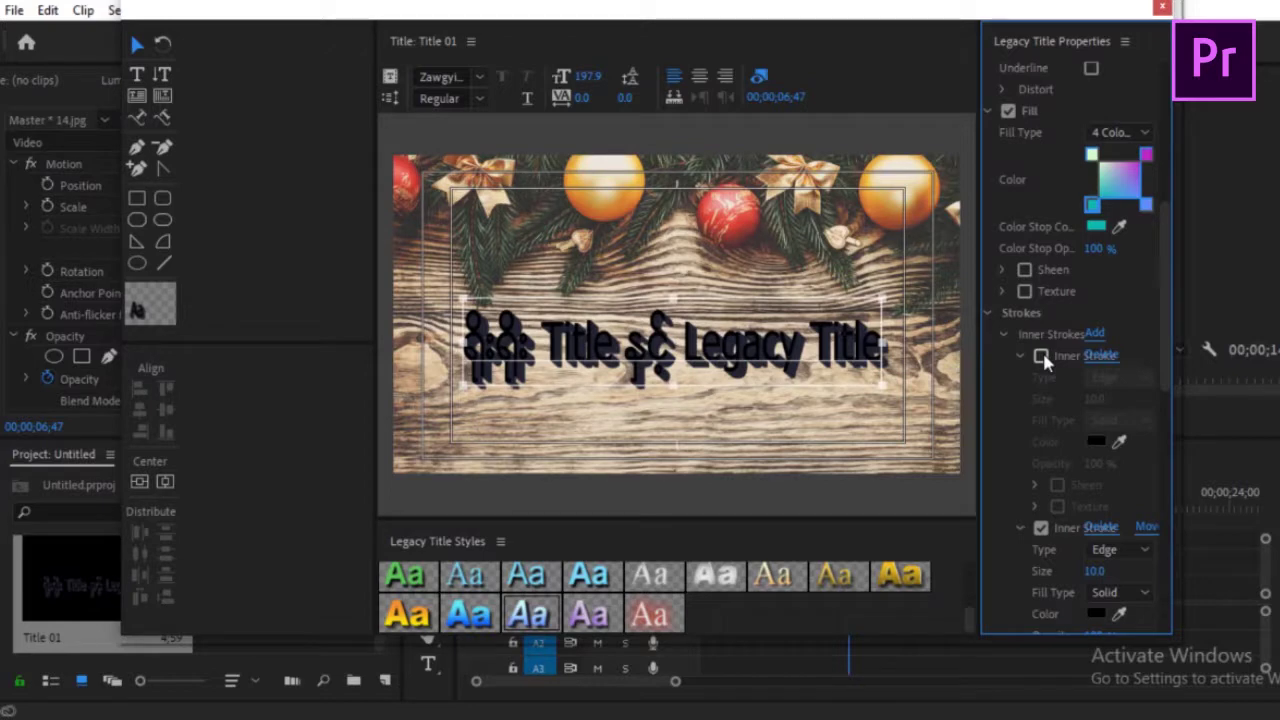
left_click(1041, 356)
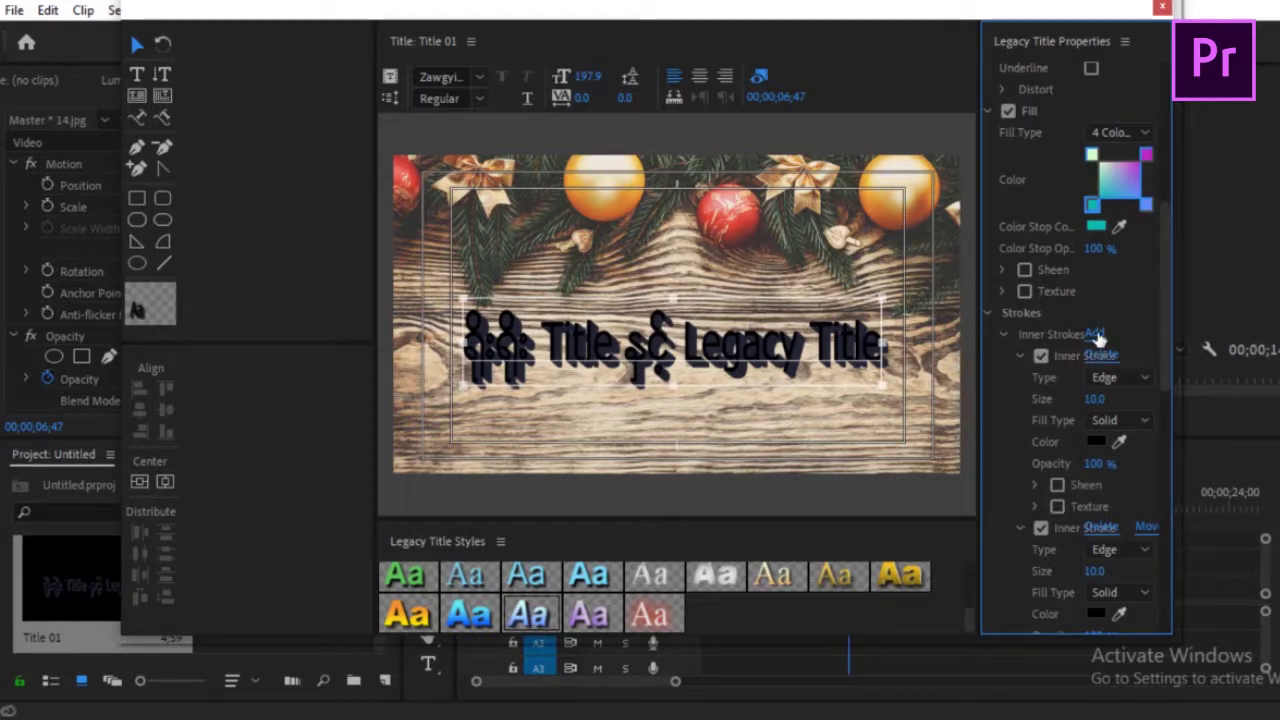
left_click(1144, 377)
left_click(1144, 377)
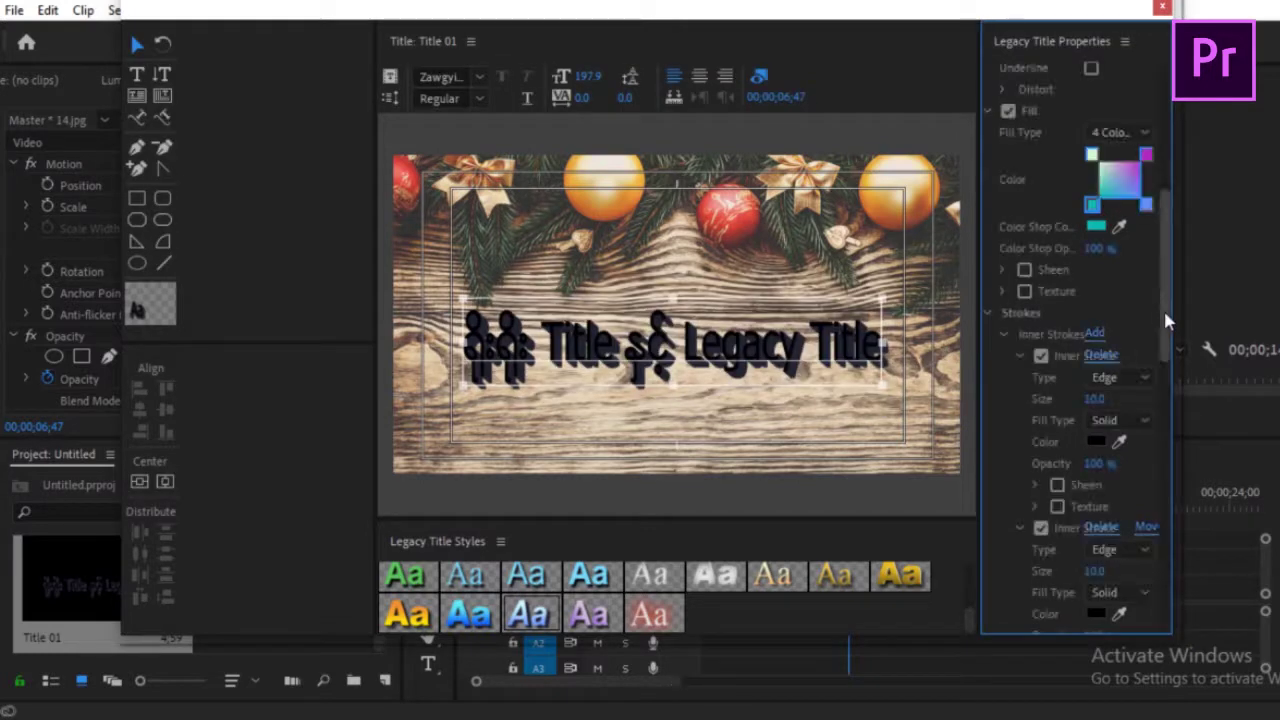
scroll(1167, 316, "down", 2)
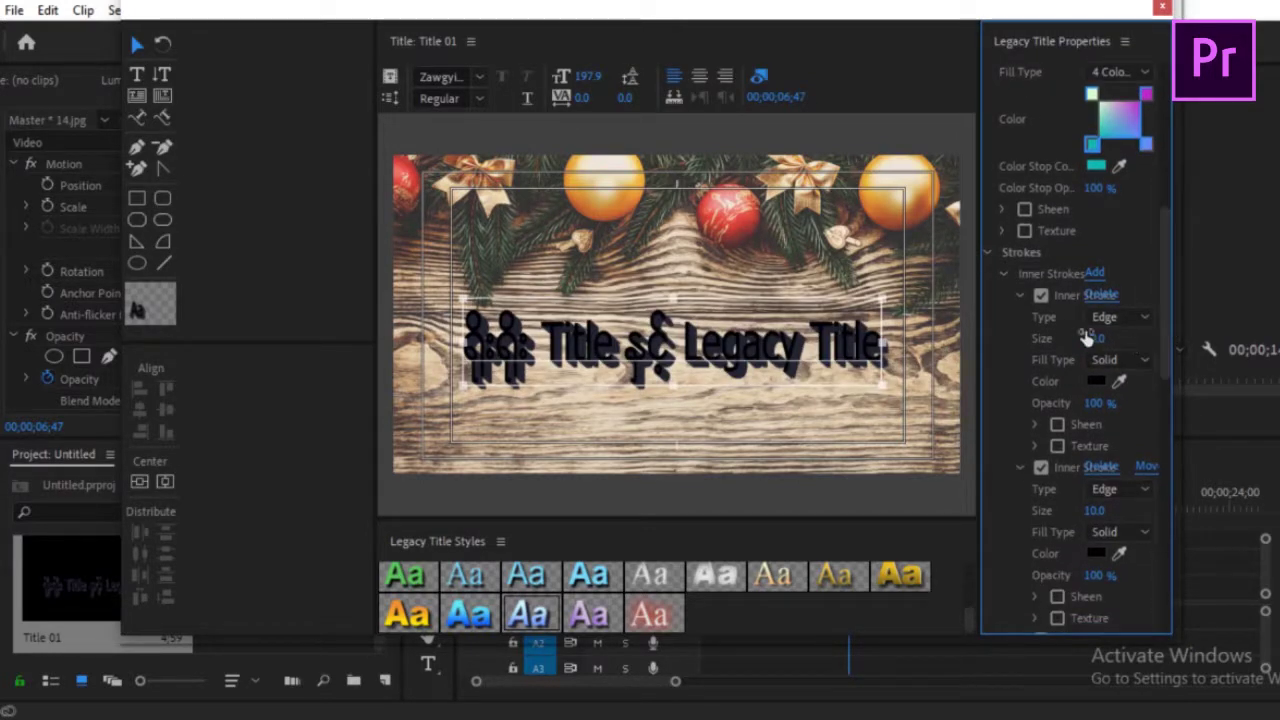
left_click(1041, 297)
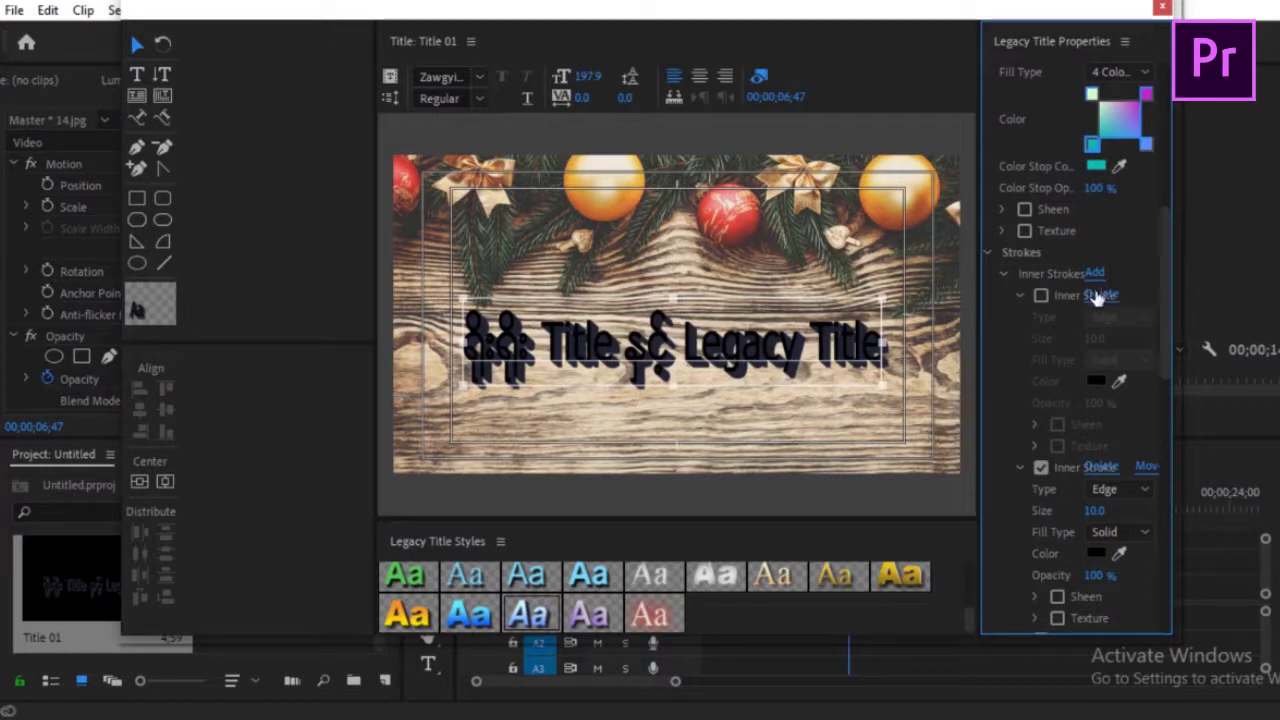
left_click(1097, 296)
left_click(1099, 296)
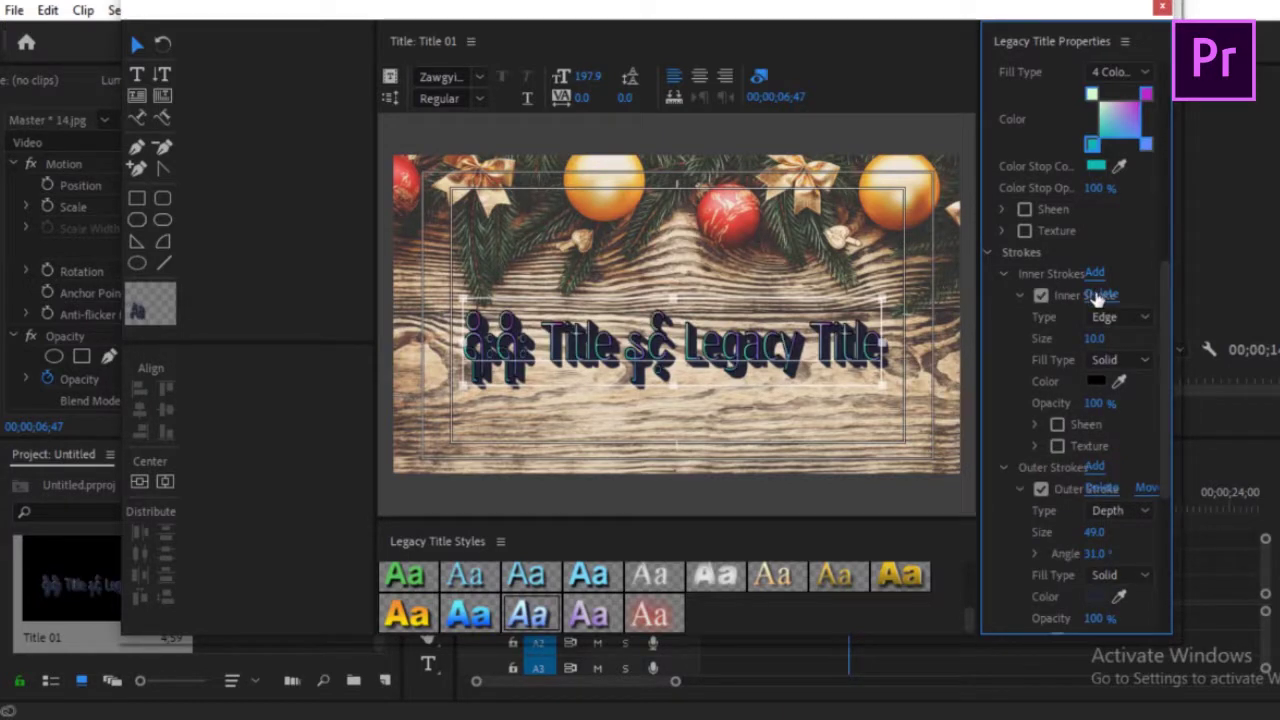
left_click(1099, 296)
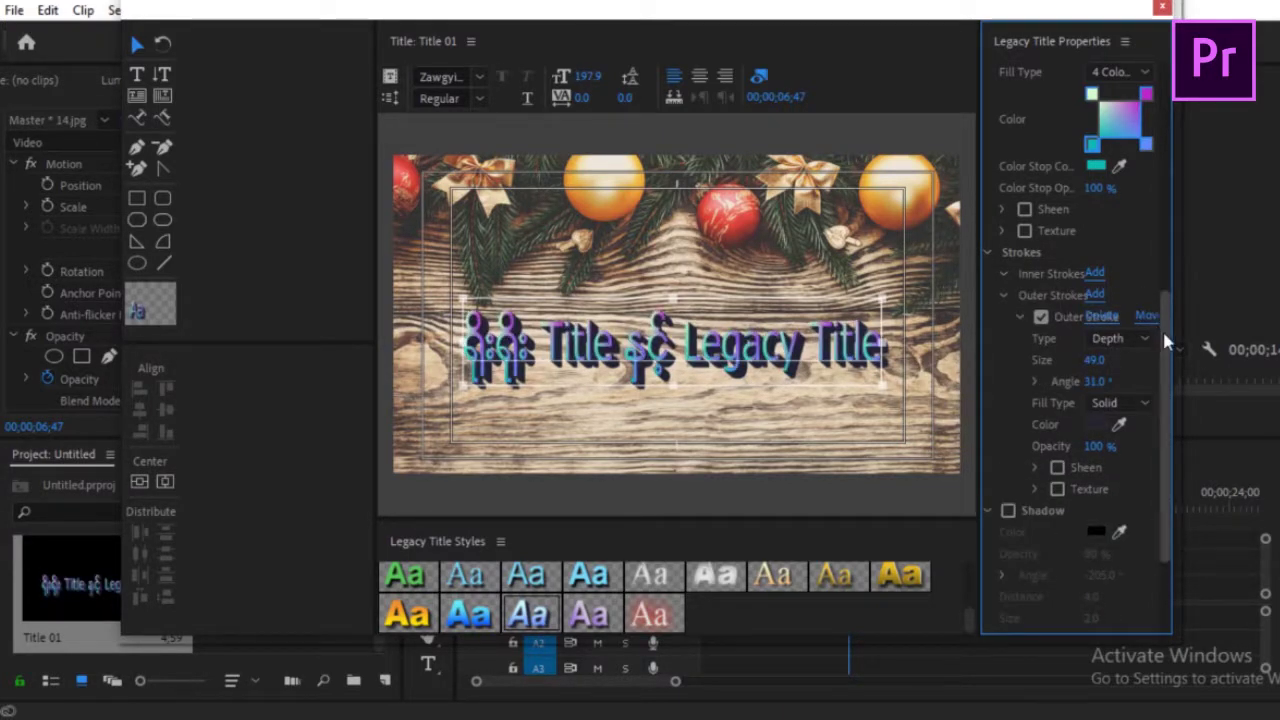
left_click_drag(1165, 318, 1170, 373)
Step: Enable the title's shadow and colour it bright green 04F915
scroll(1170, 373, "down", 1)
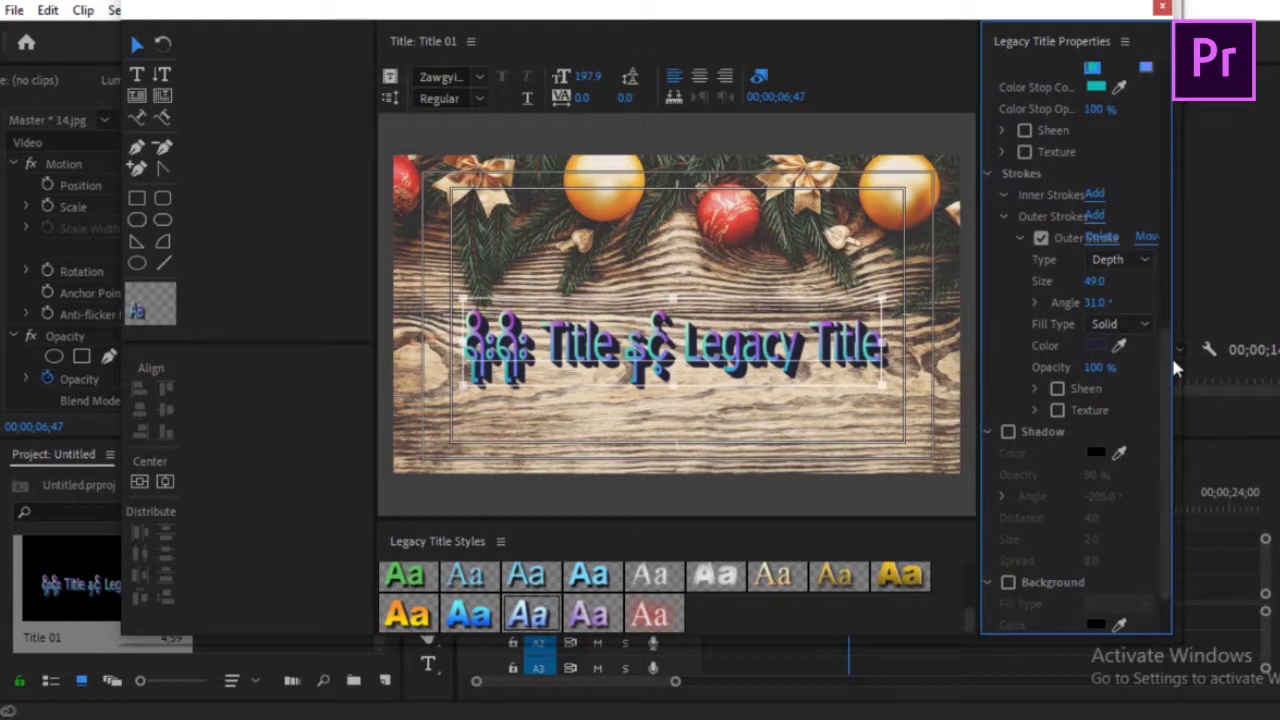
left_click(1008, 432)
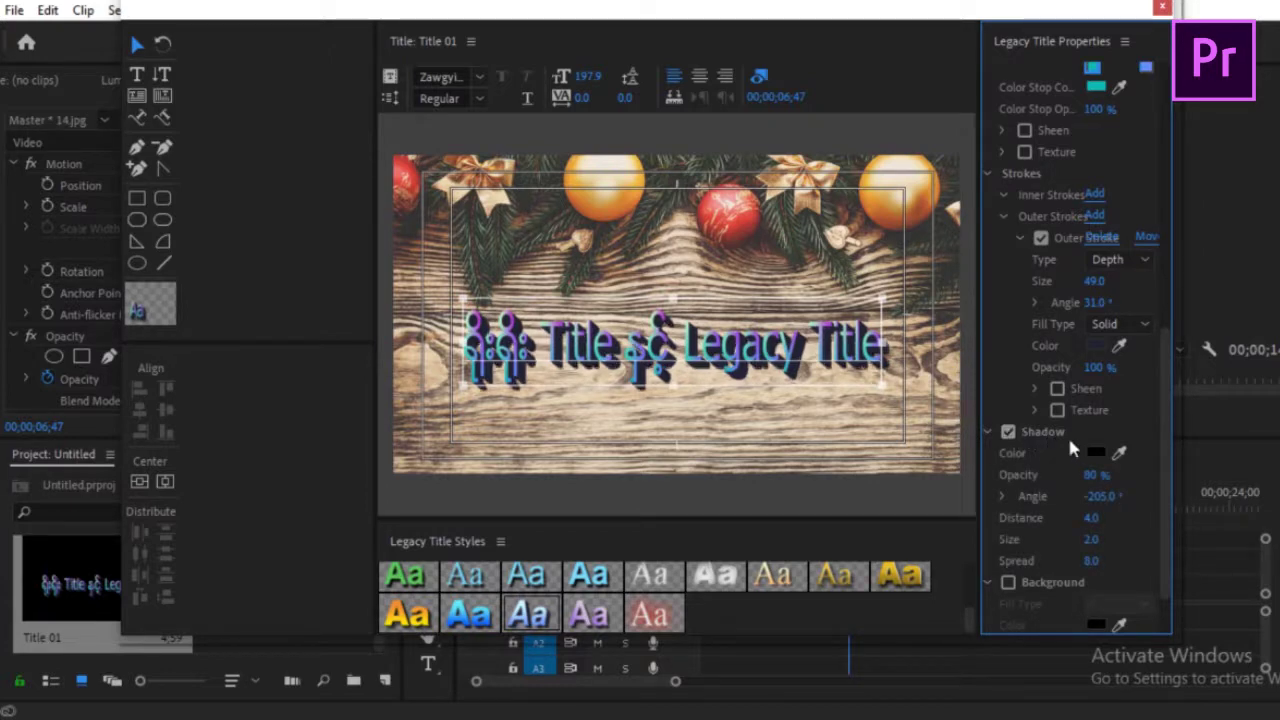
left_click(1097, 453)
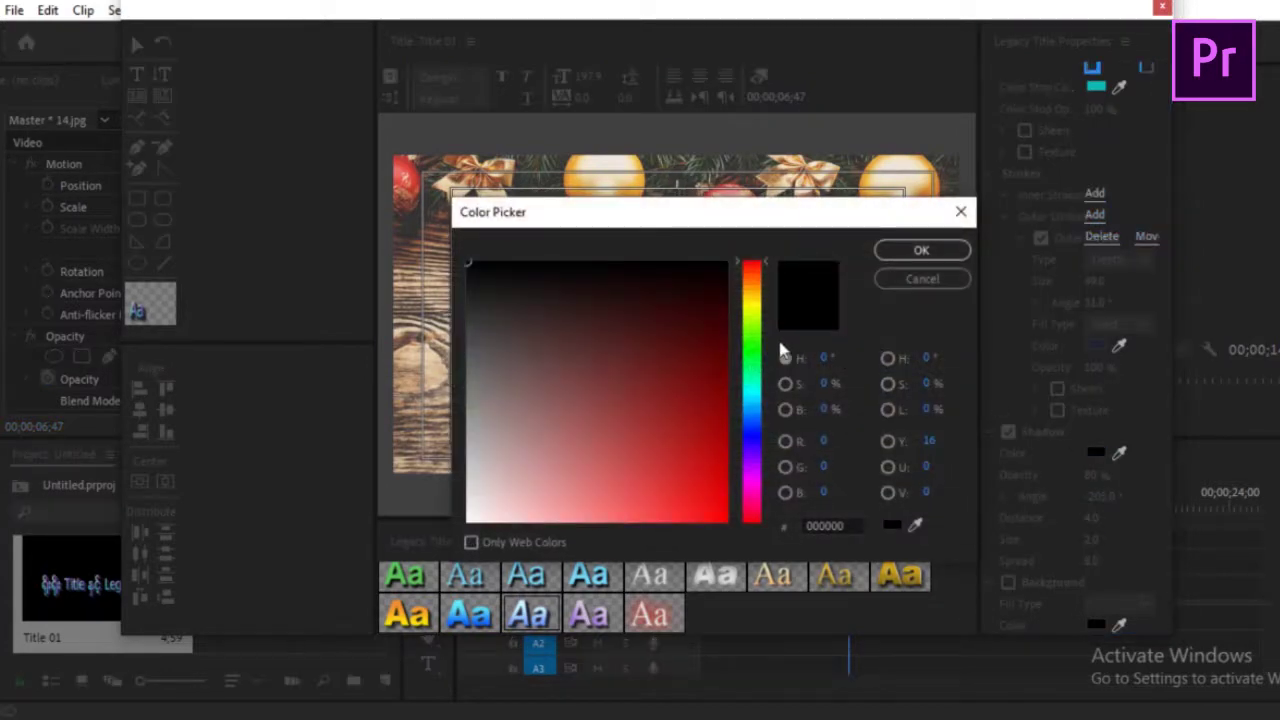
left_click(756, 352)
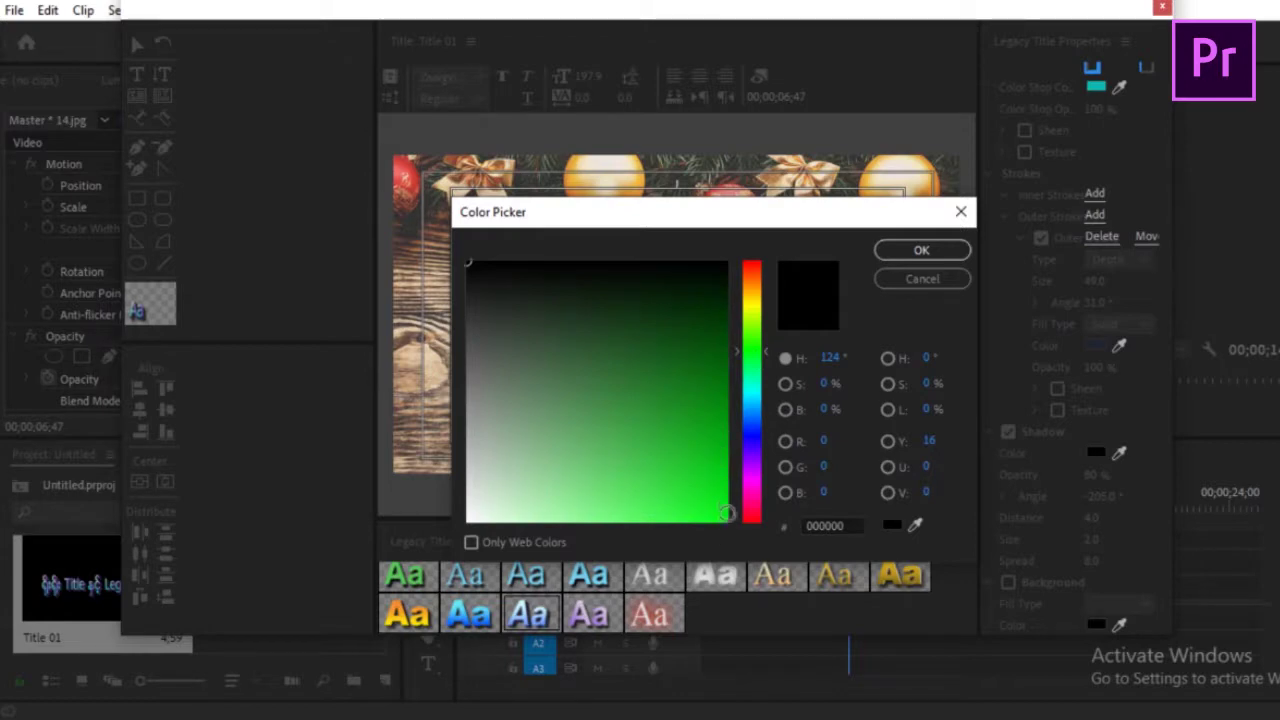
left_click(724, 514)
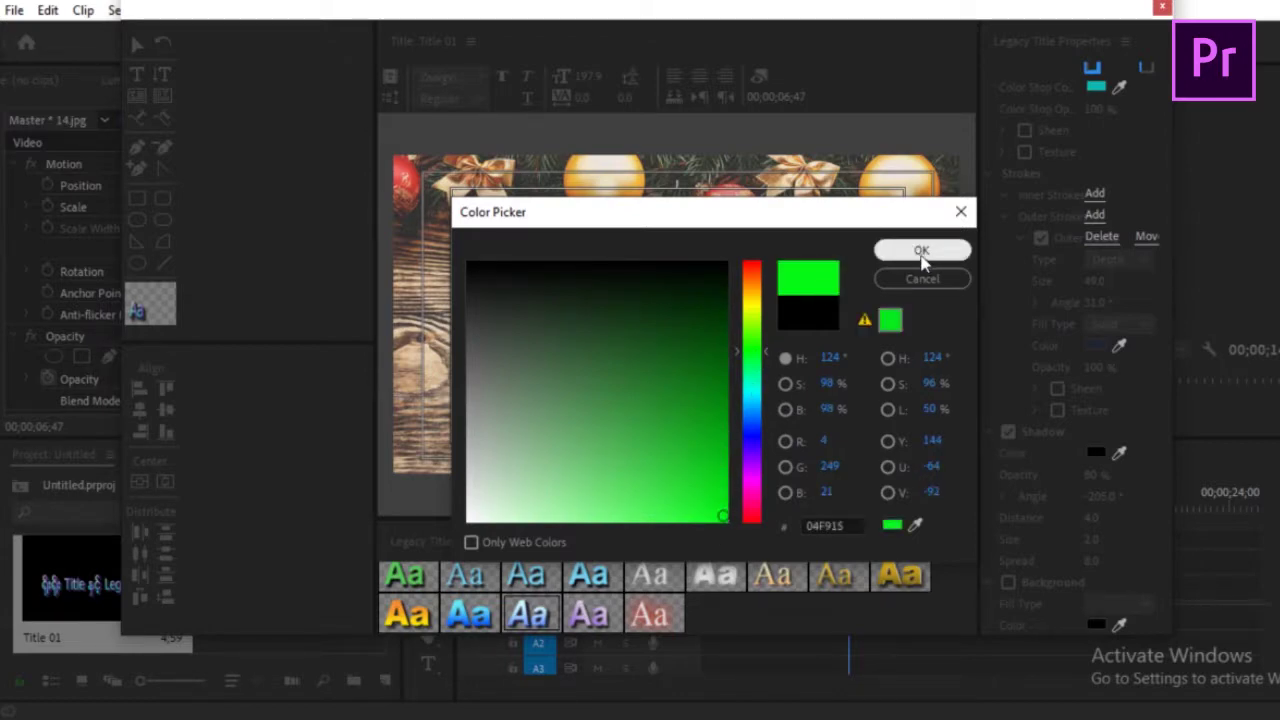
left_click(920, 250)
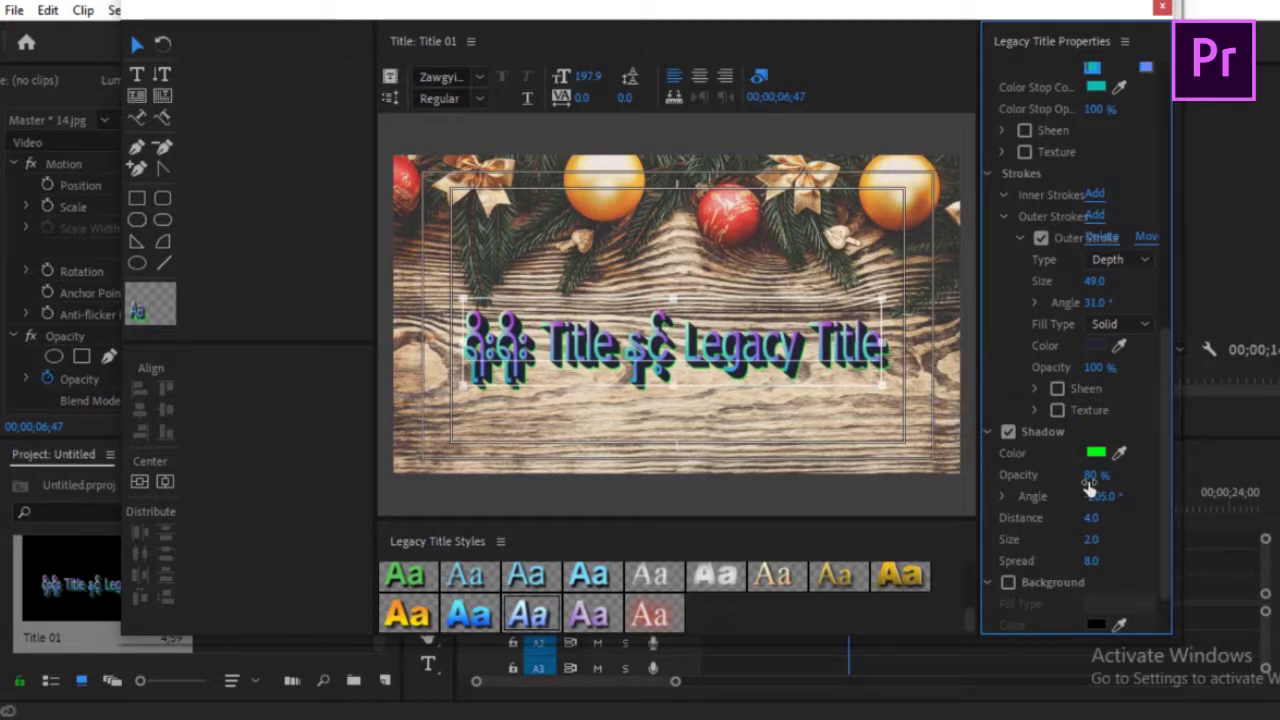
Step: Set the shadow to 100% opacity, -230° angle, size 25 and spread 100
left_click_drag(1095, 475, 1130, 478)
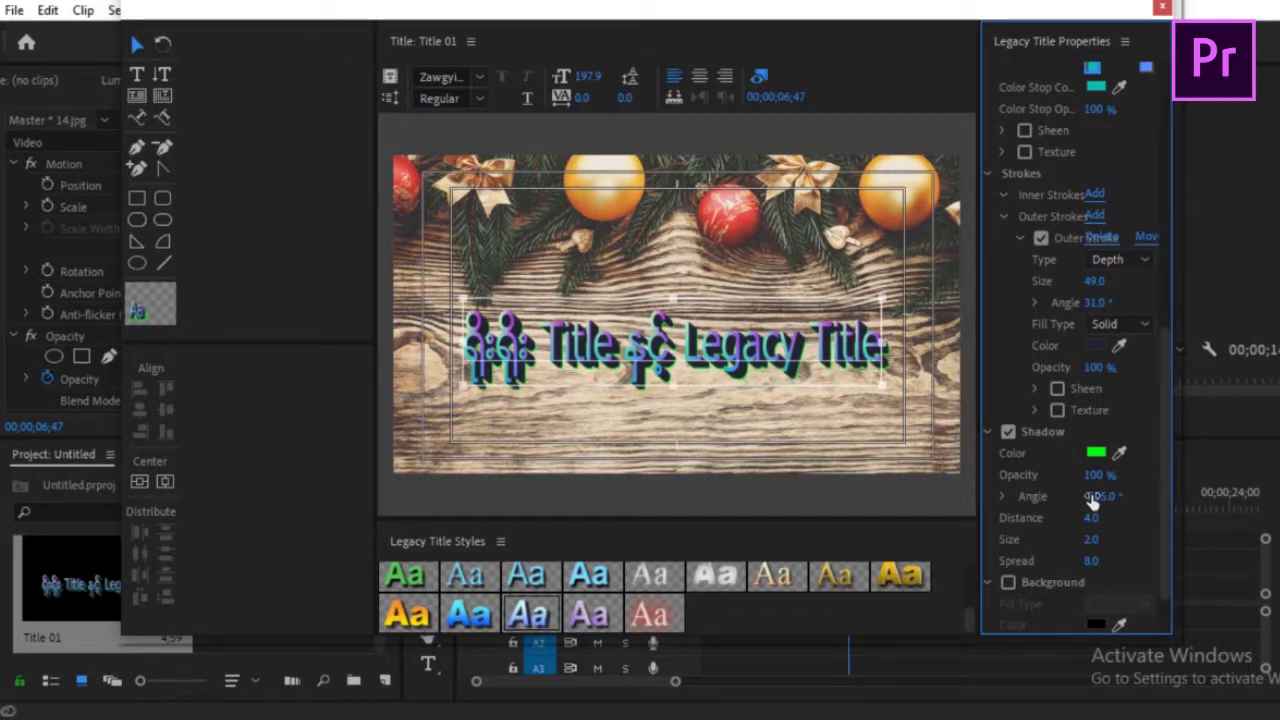
mouse_move(1092, 500)
left_mouse_down()
mouse_move(1117, 499)
mouse_move(1080, 497)
left_mouse_up()
left_click_drag(1090, 539, 1110, 540)
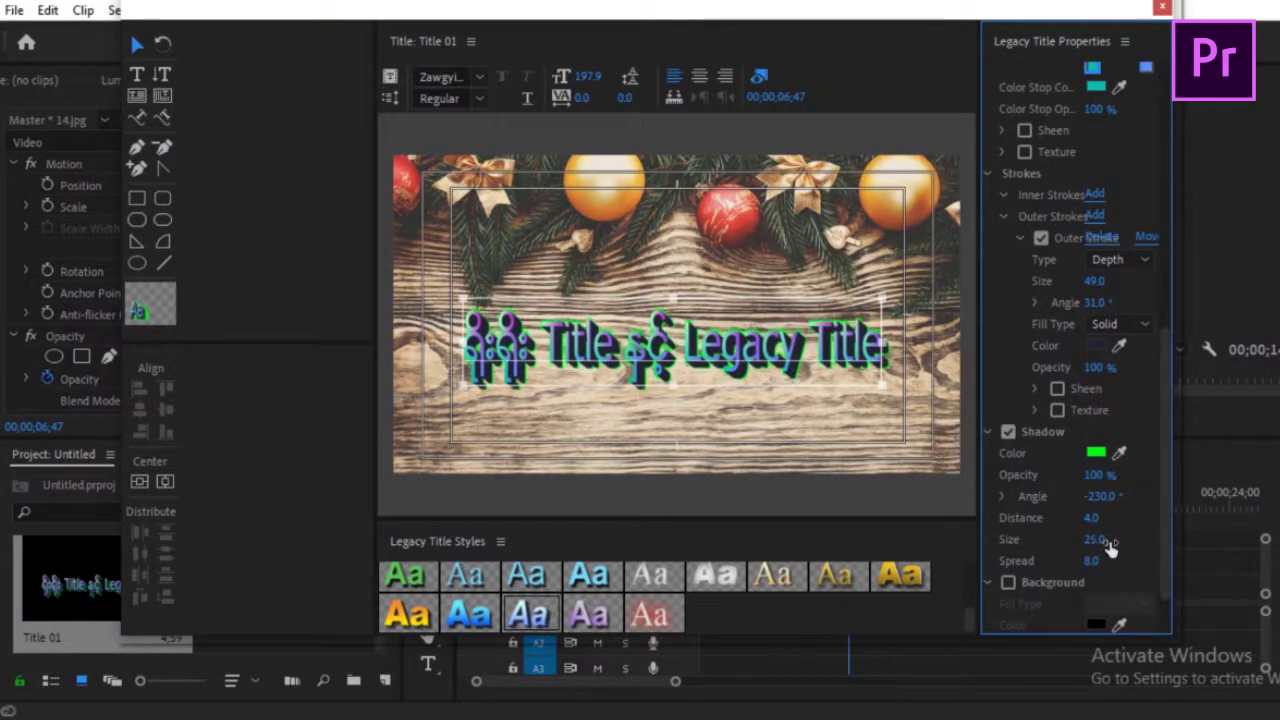
scroll(1145, 445, "down", 3)
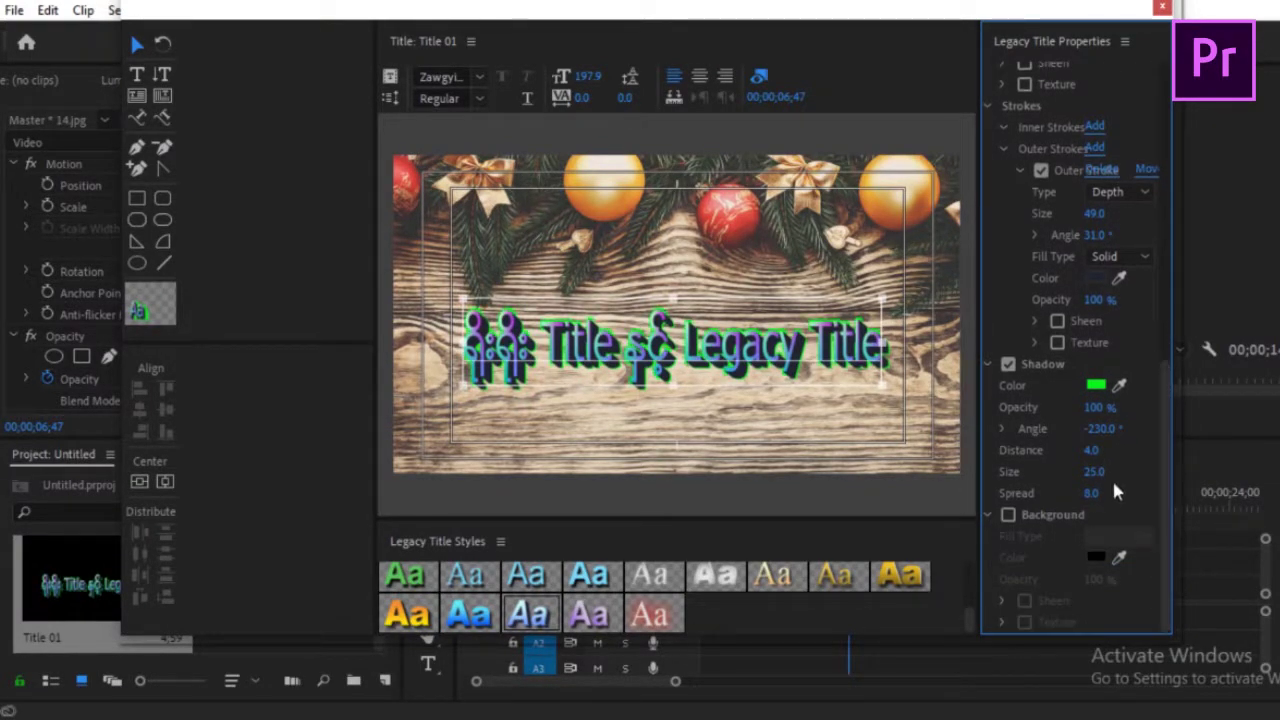
left_click_drag(1088, 500, 1200, 478)
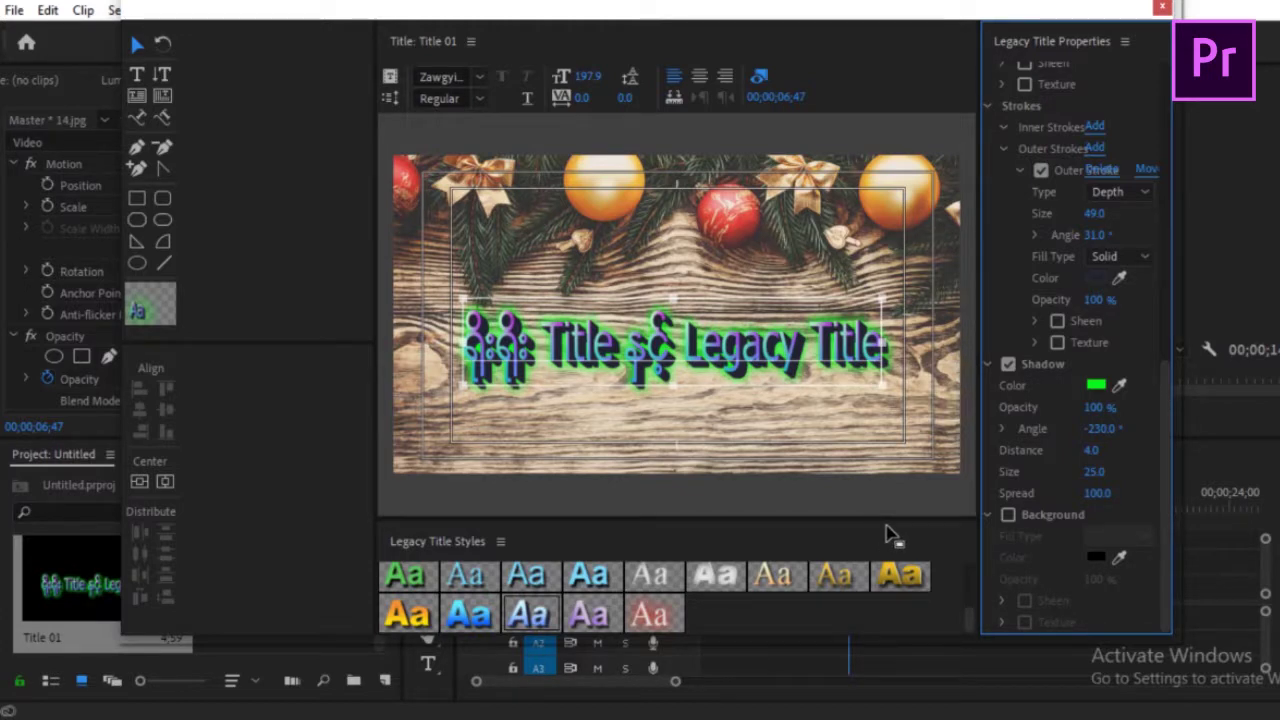
Step: Give Title 01 a bright green (36DA0A) background at 43% opacity over the wooden image
left_click(1008, 514)
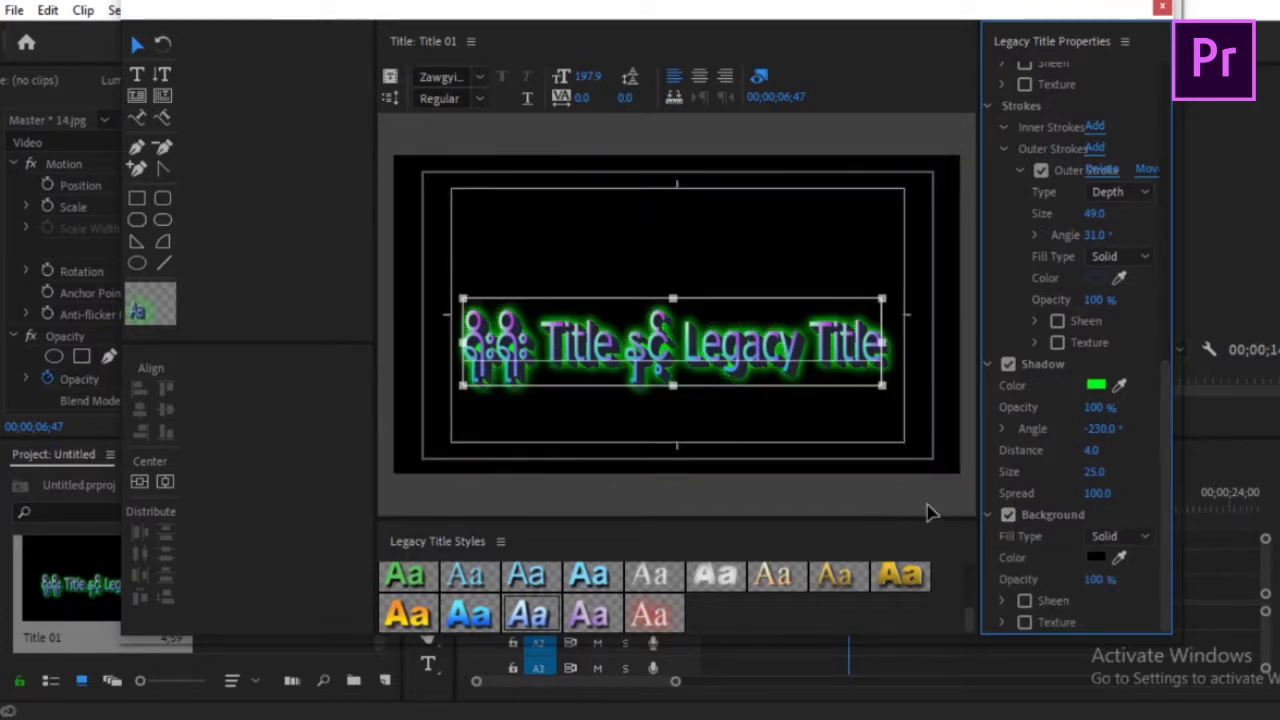
left_click(1095, 557)
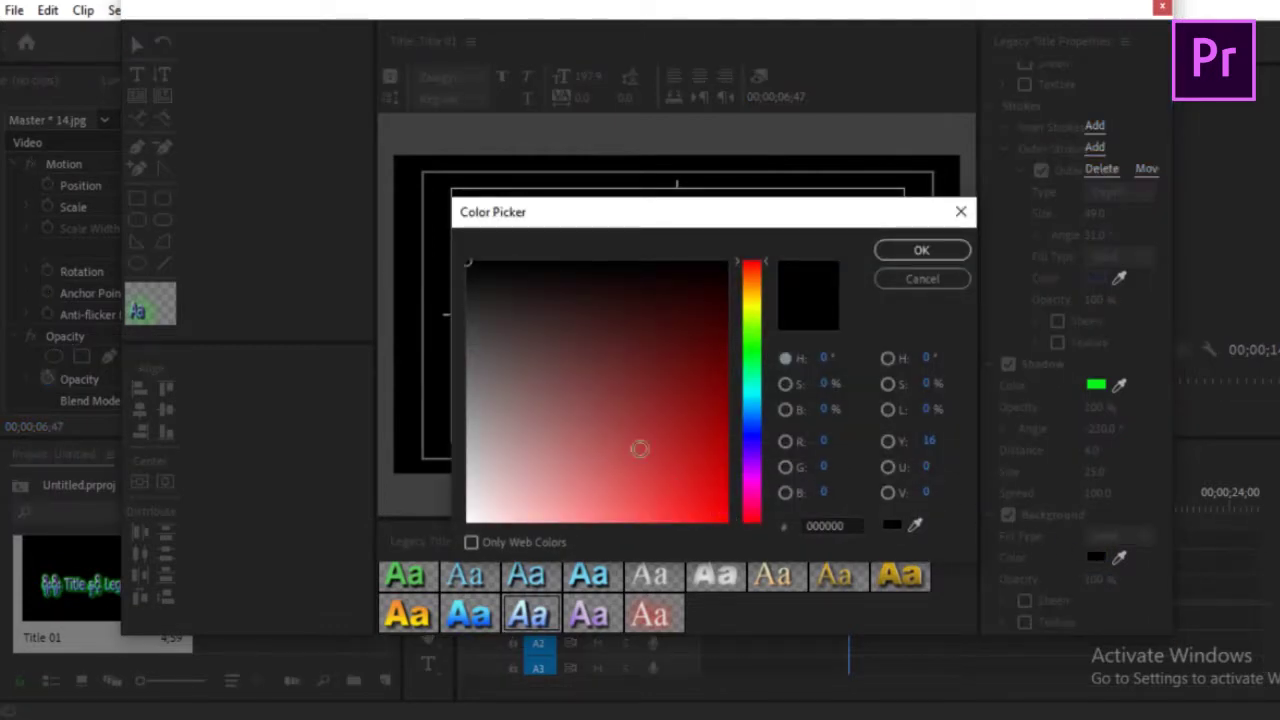
left_click(750, 340)
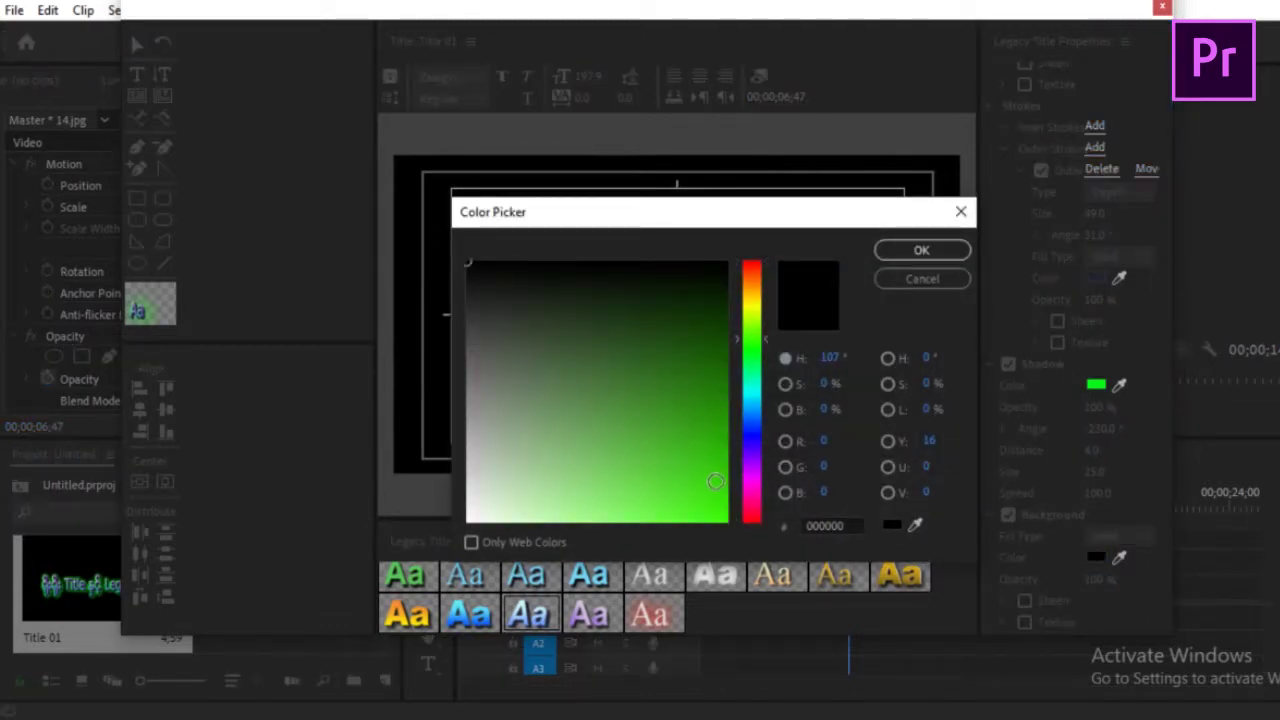
left_click(715, 483)
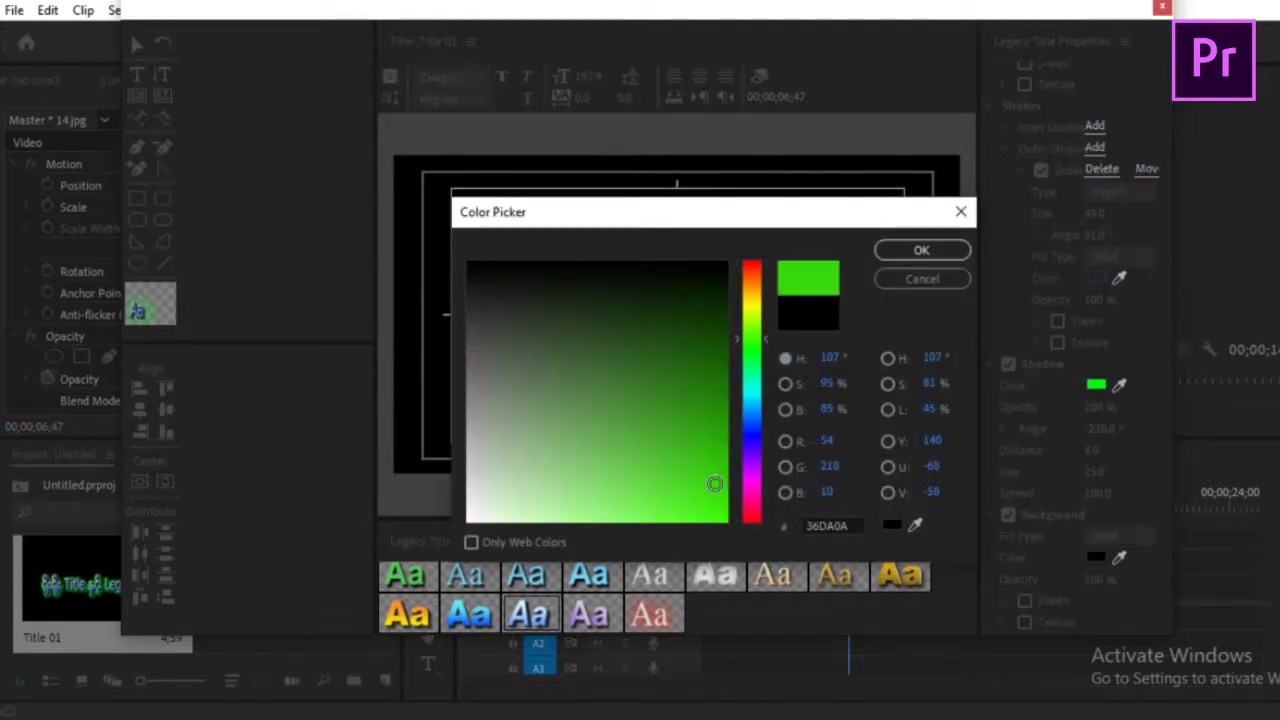
left_click(903, 259)
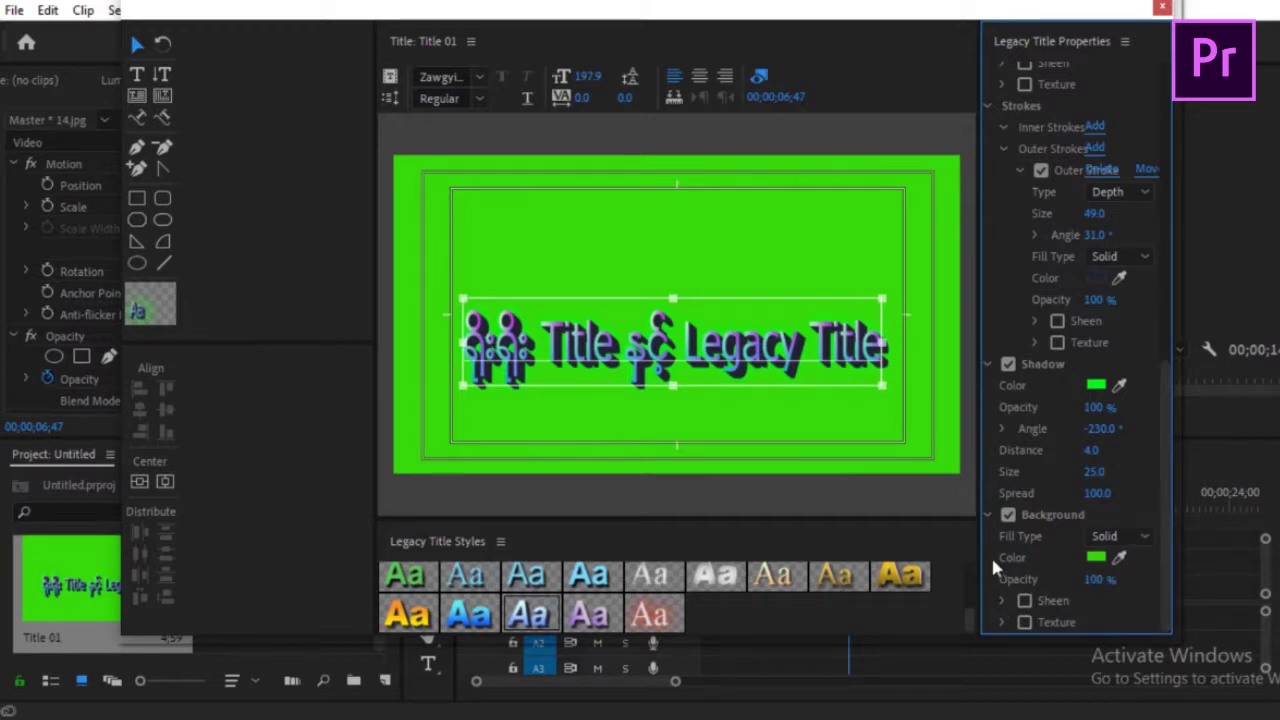
left_click(1008, 516)
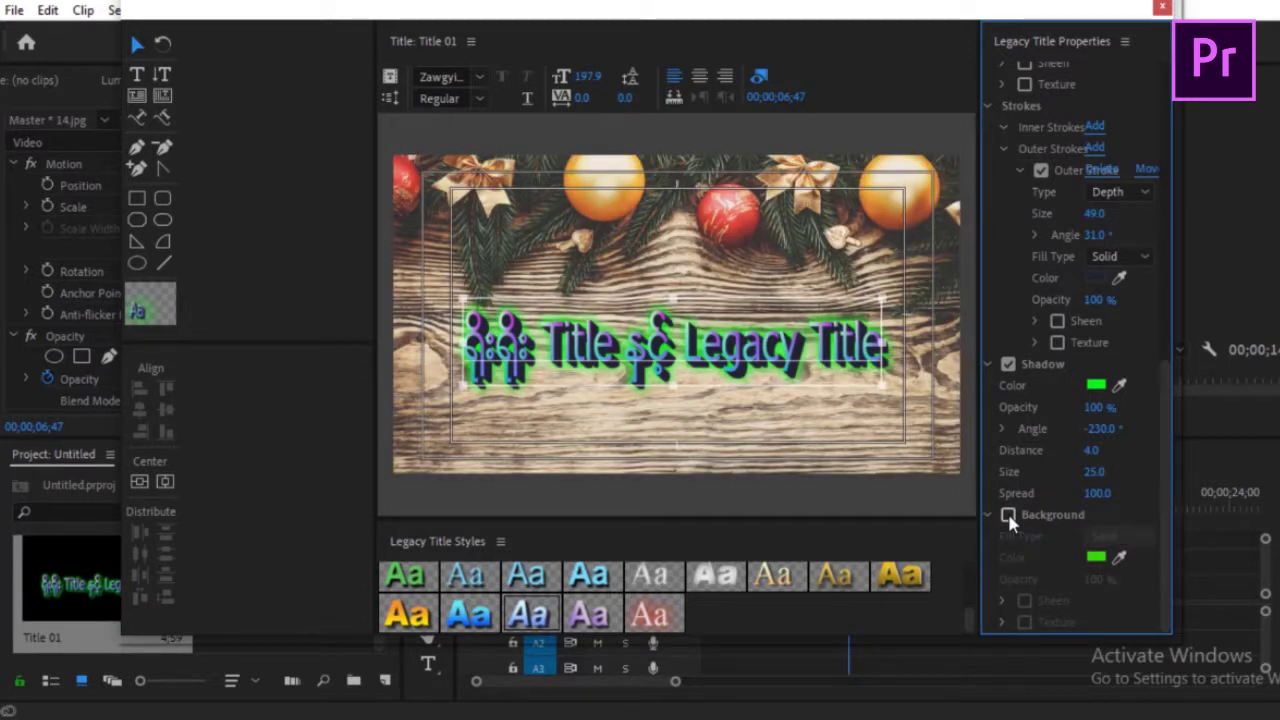
left_click(1008, 516)
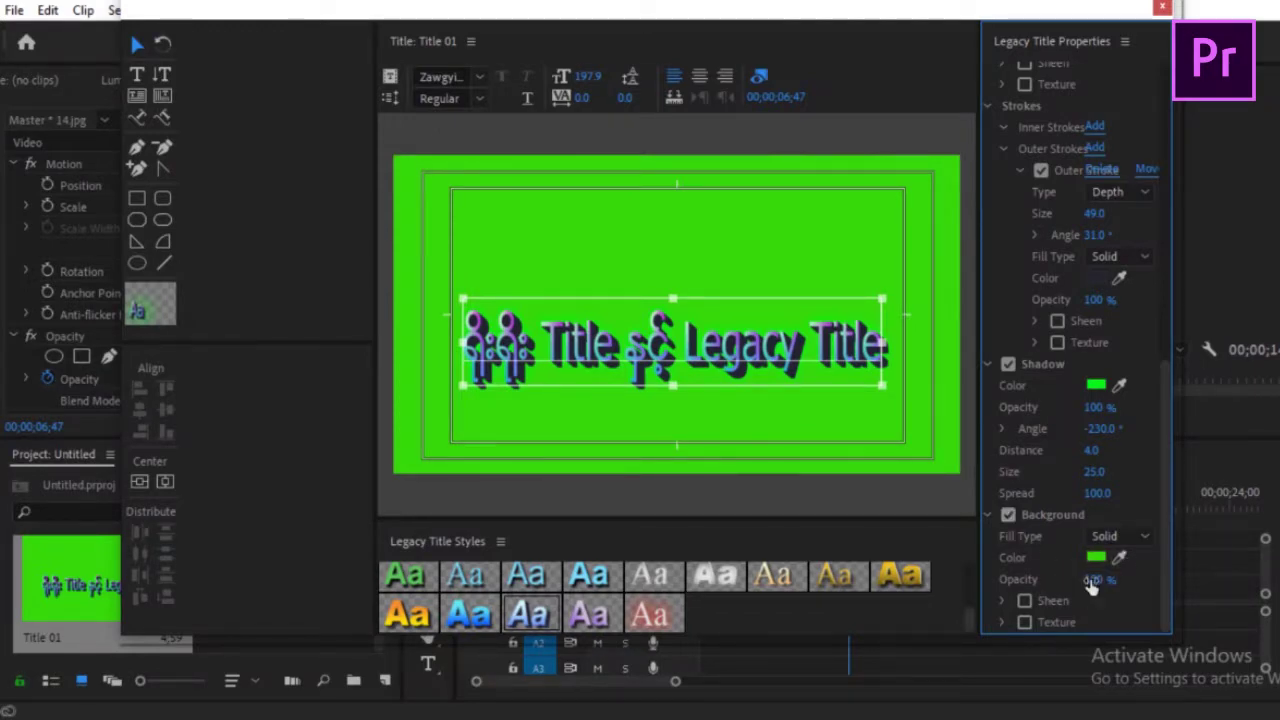
mouse_move(1092, 588)
left_mouse_down()
mouse_move(1052, 595)
mouse_move(1125, 597)
mouse_move(1073, 596)
left_mouse_up()
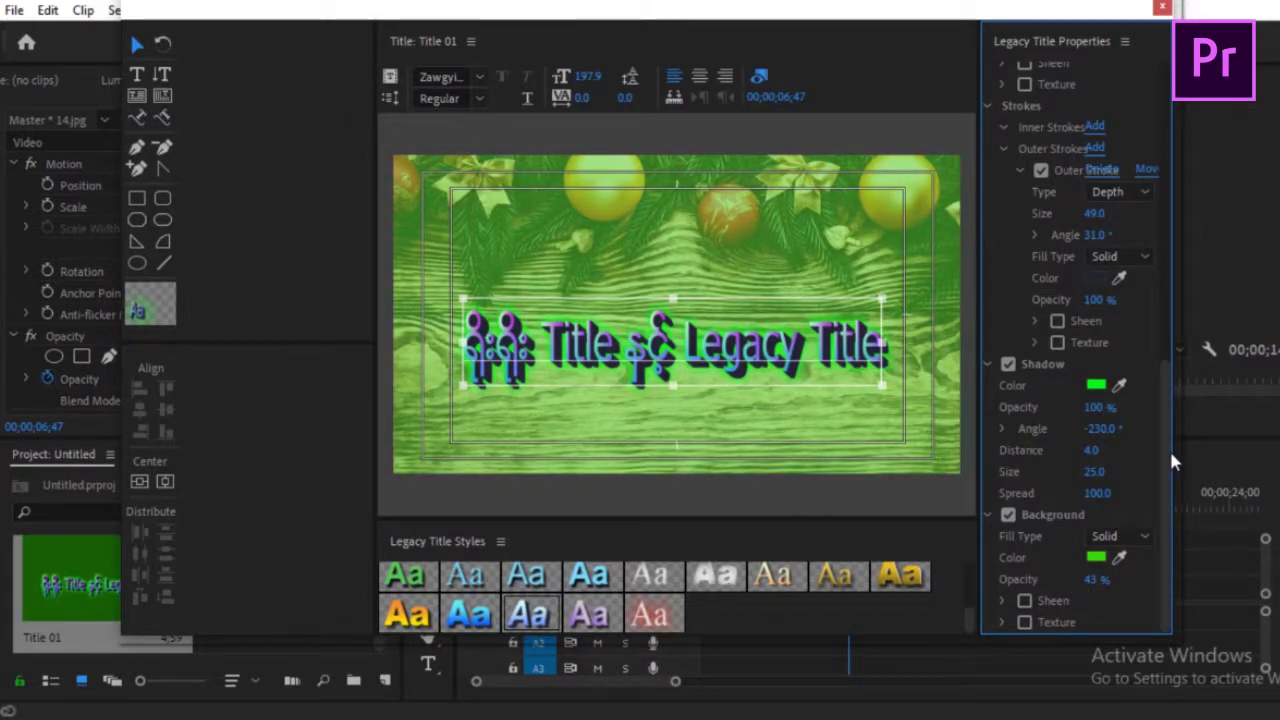
Step: Look over the Background Sheen and Texture options, then close the Legacy Title window
scroll(1169, 448, "up", 10)
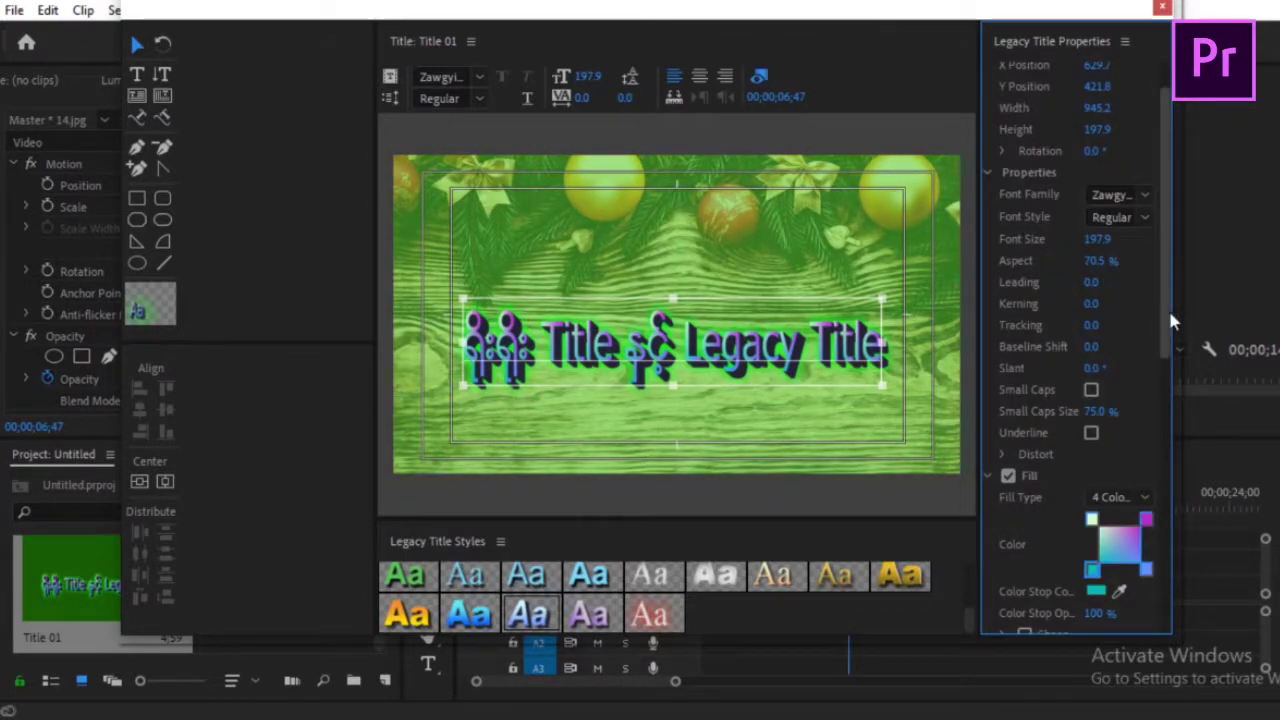
scroll(1158, 362, "down", 3)
scroll(1158, 362, "down", 3)
scroll(1139, 496, "down", 3)
scroll(1136, 560, "down", 2)
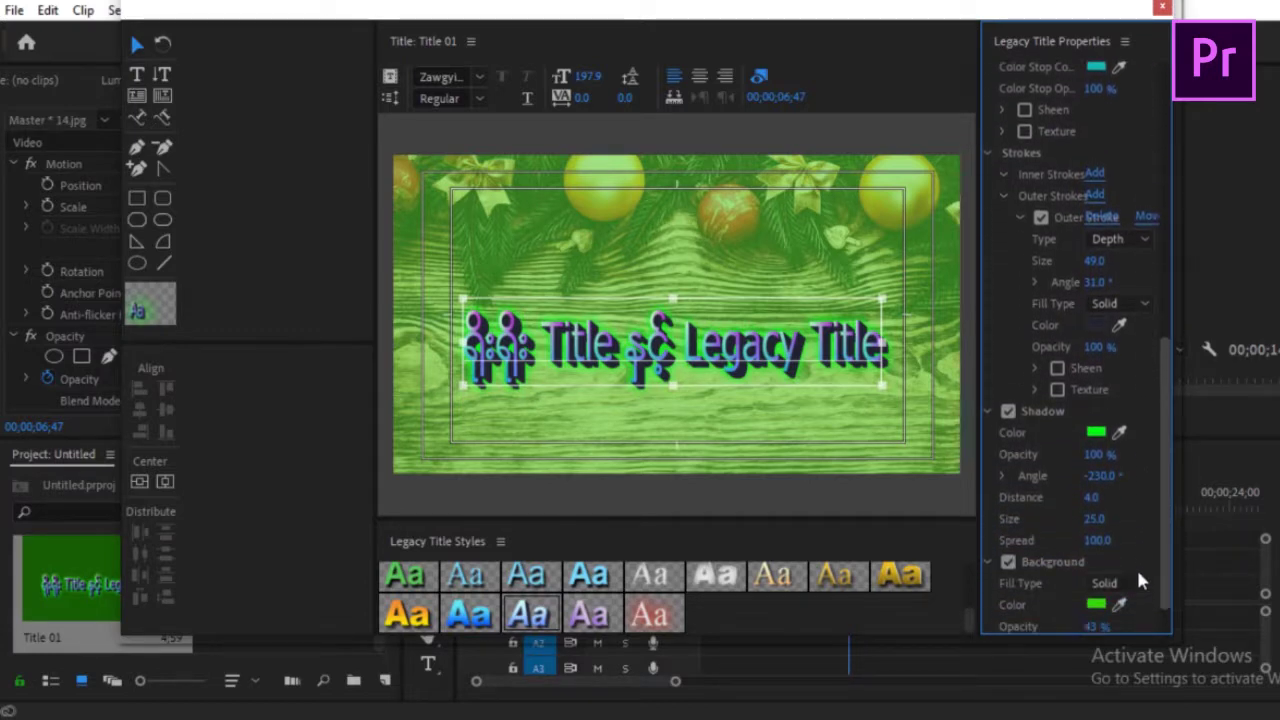
scroll(1136, 590, "down", 1)
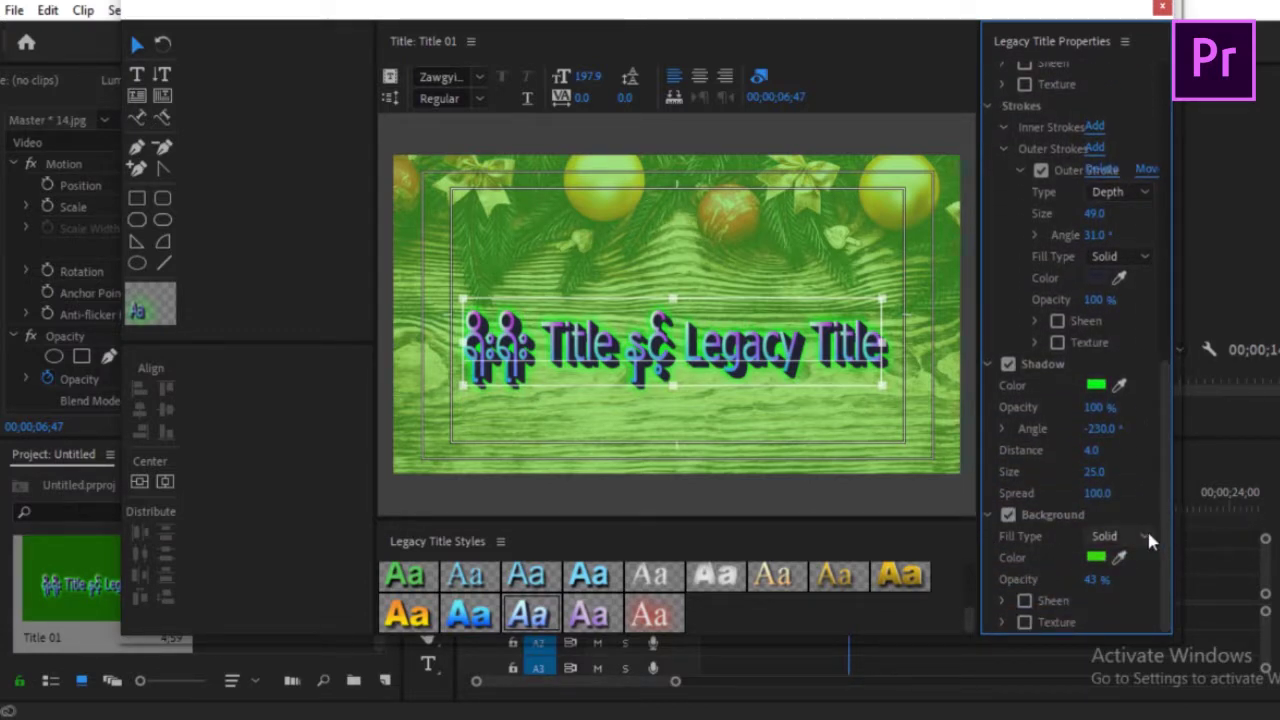
left_click(1003, 600)
left_click_drag(1168, 437, 1161, 481)
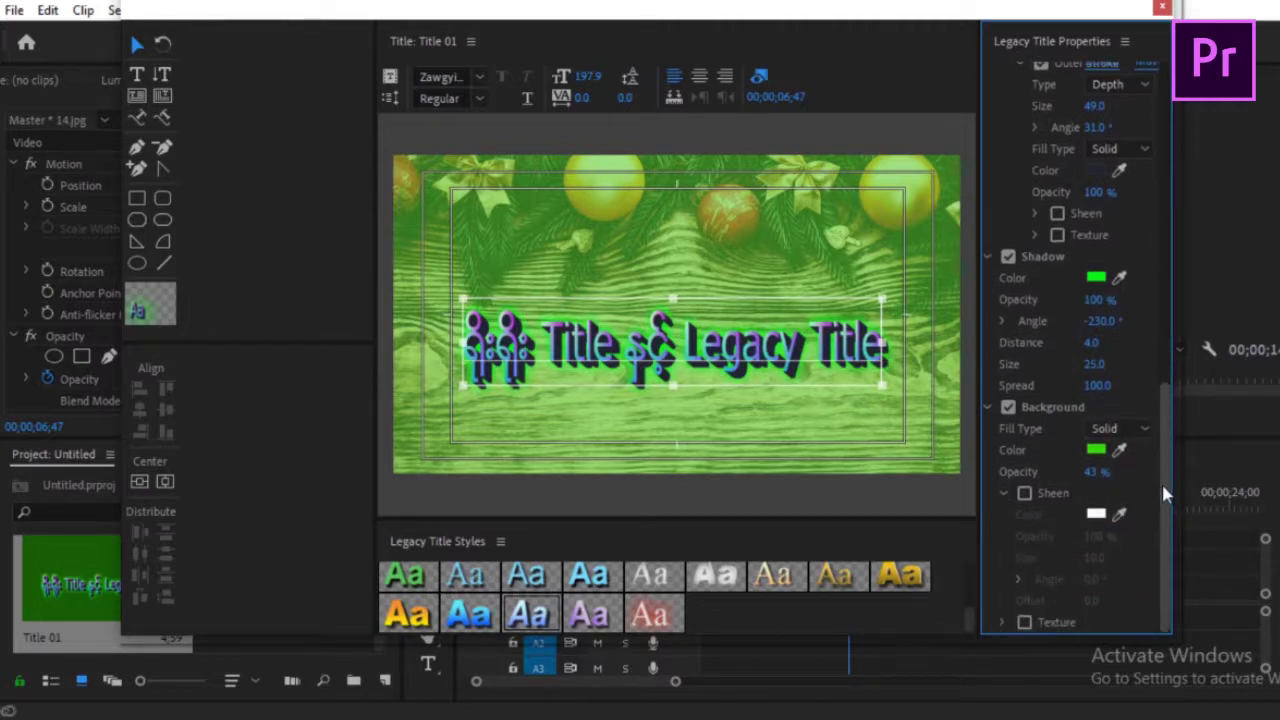
left_click(1004, 621)
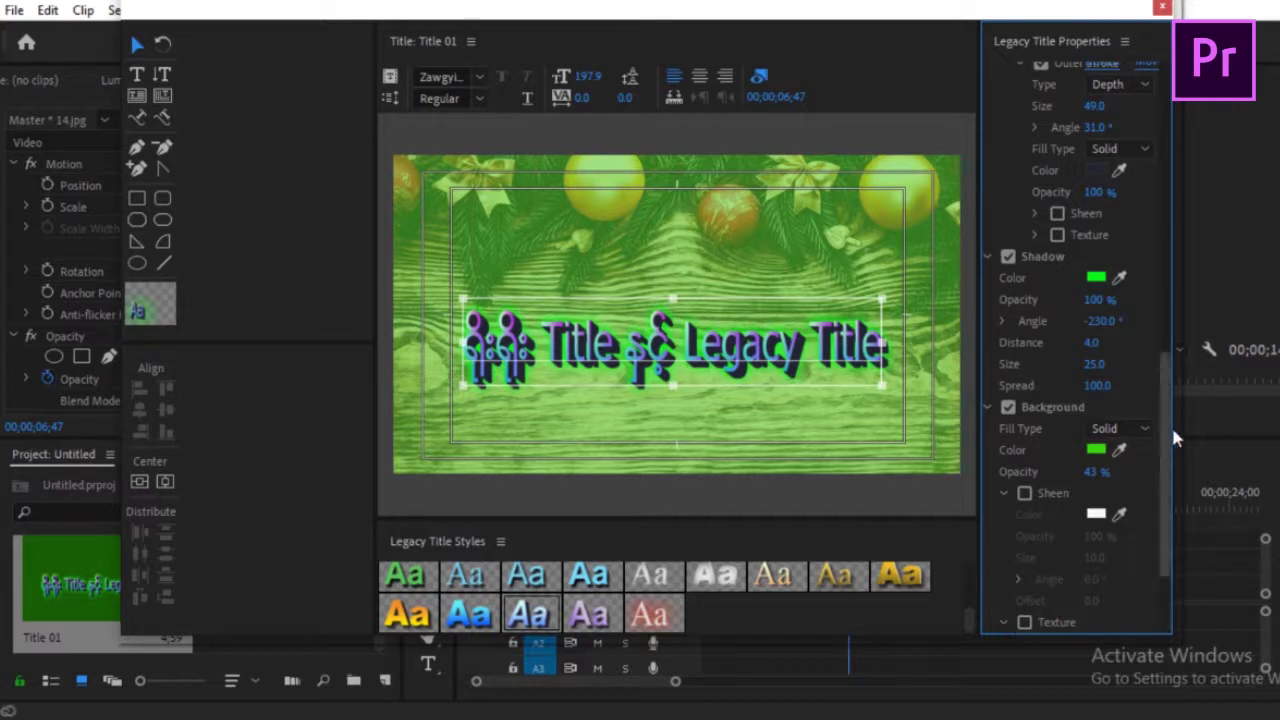
left_click_drag(1165, 396, 1165, 497)
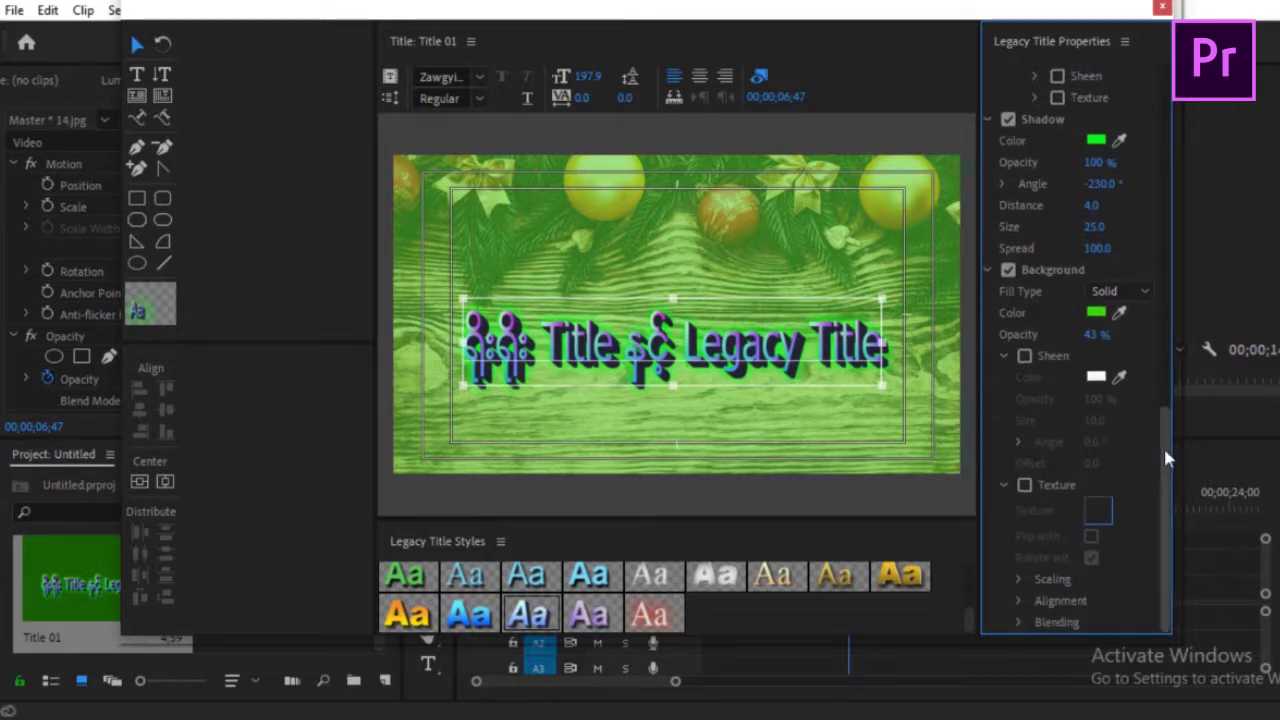
left_click_drag(1163, 445, 1179, 337)
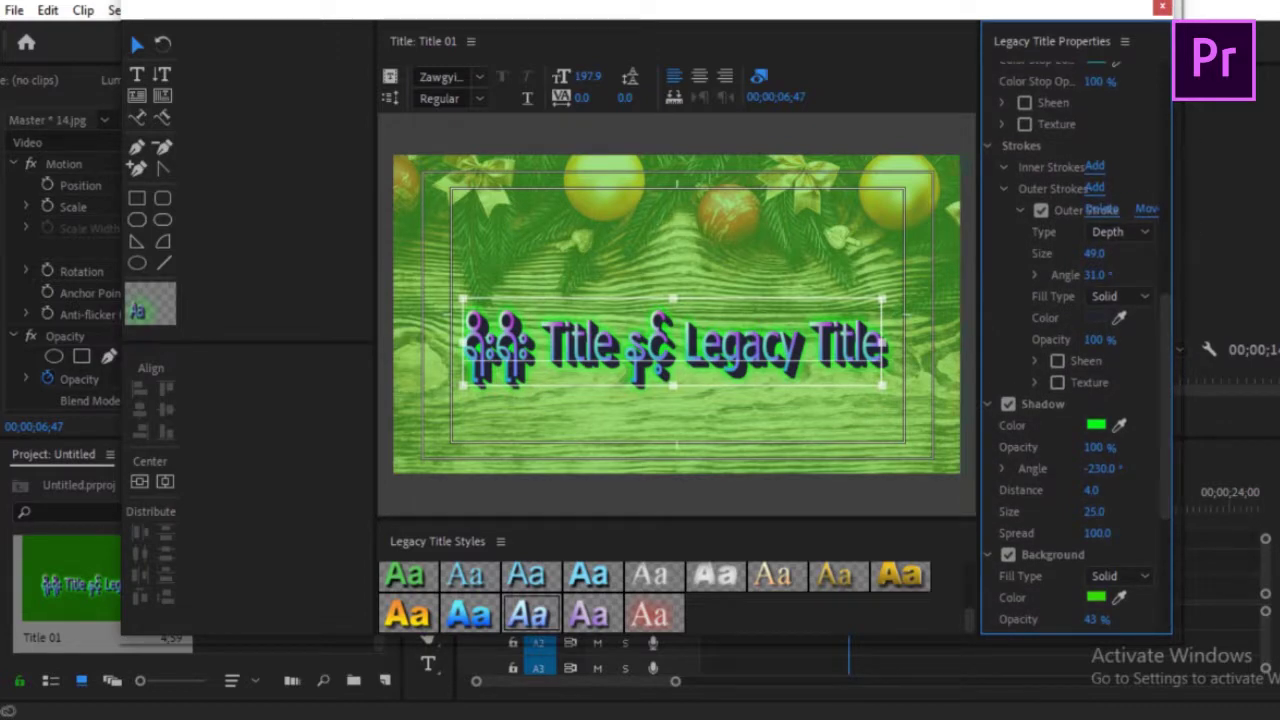
left_click(1161, 10)
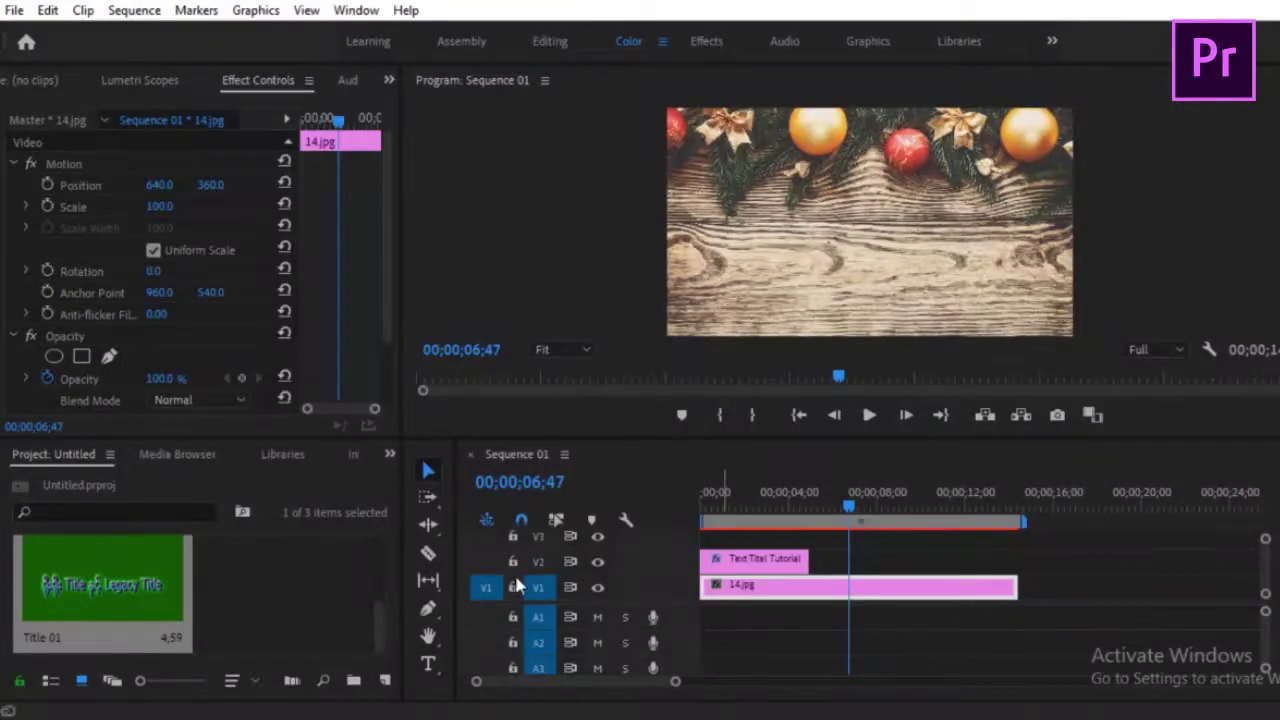
Step: Put Title 01 on V2 after the first title and trim 14.jpg to end at 00;00;11;45
left_click_drag(127, 603, 869, 565)
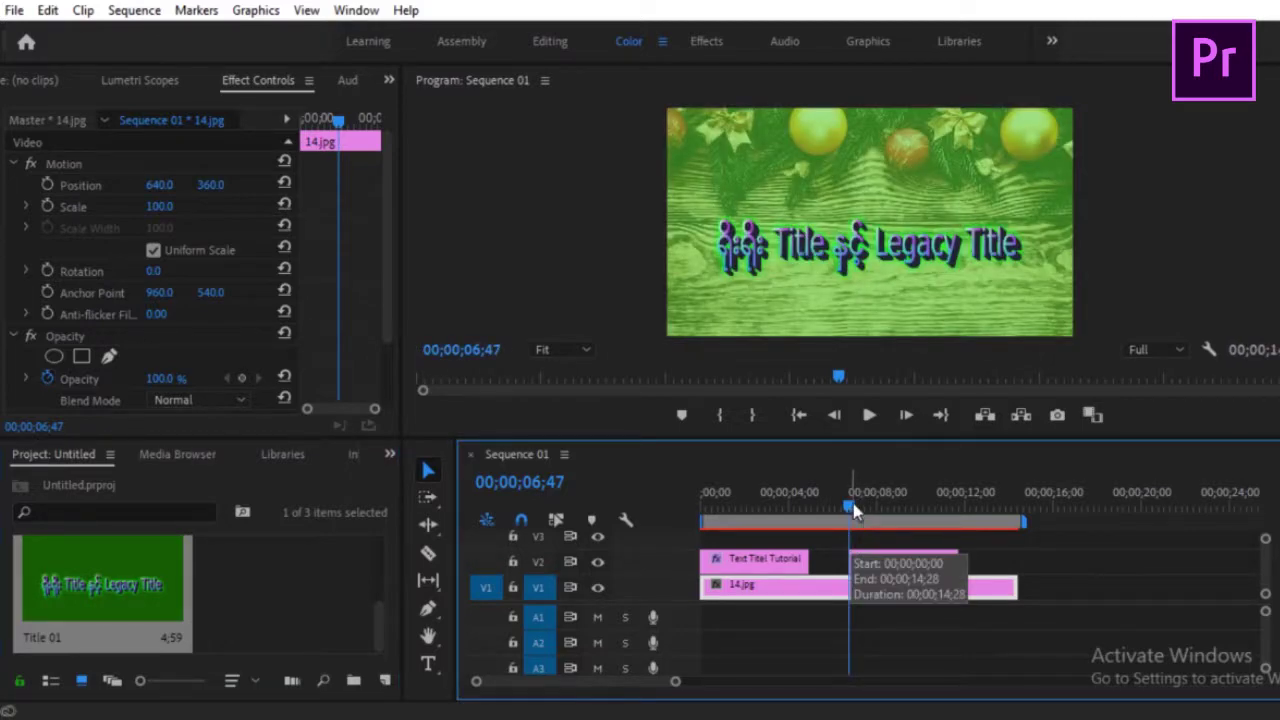
left_click_drag(853, 510, 668, 452)
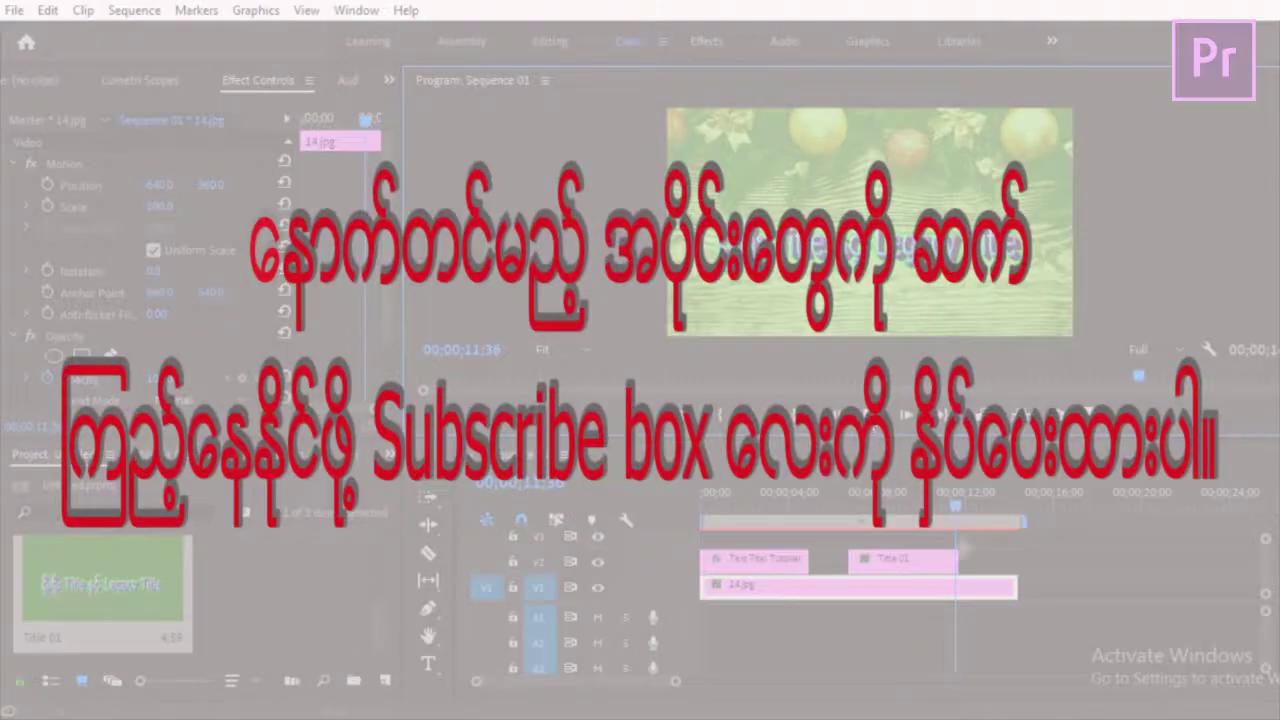
left_click_drag(1016, 587, 955, 587)
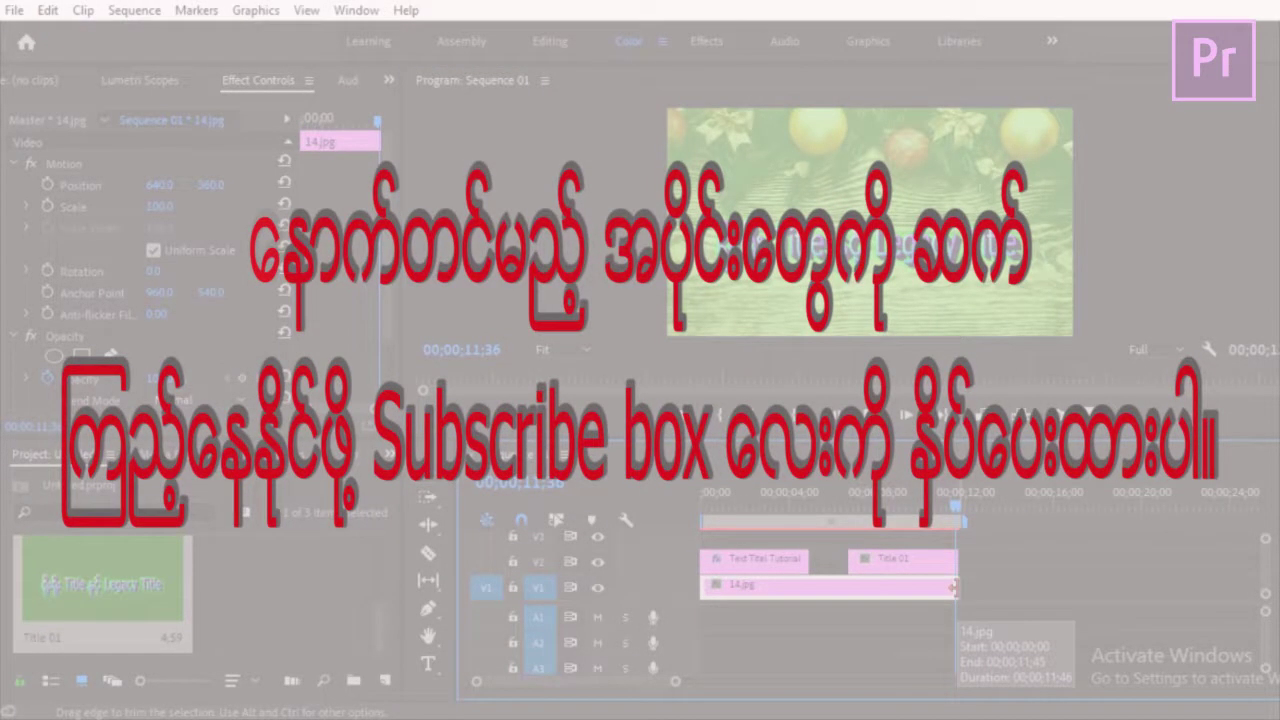